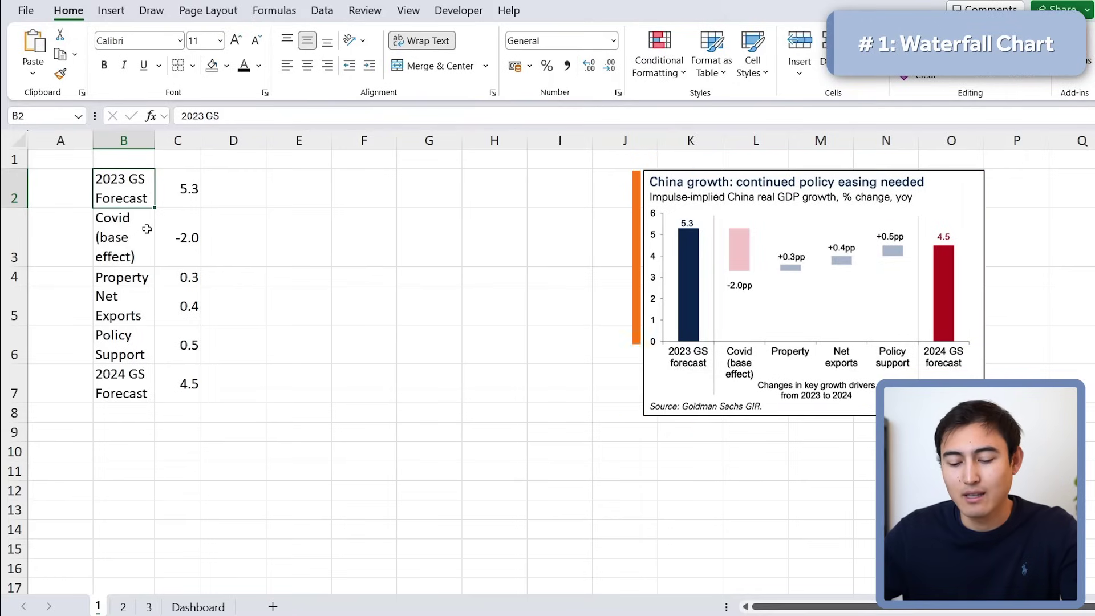
Step: Insert a waterfall chart from the forecast data in B2:C7
{"action": "key", "text": "ctrl+a"}
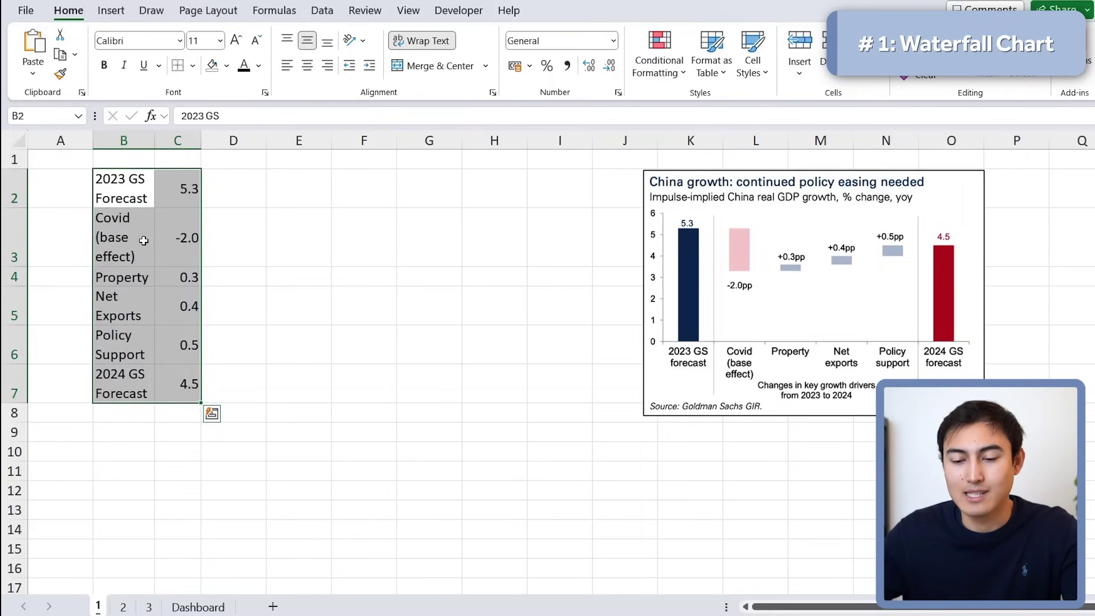
{"action": "left_click", "coordinate": [94, 10]}
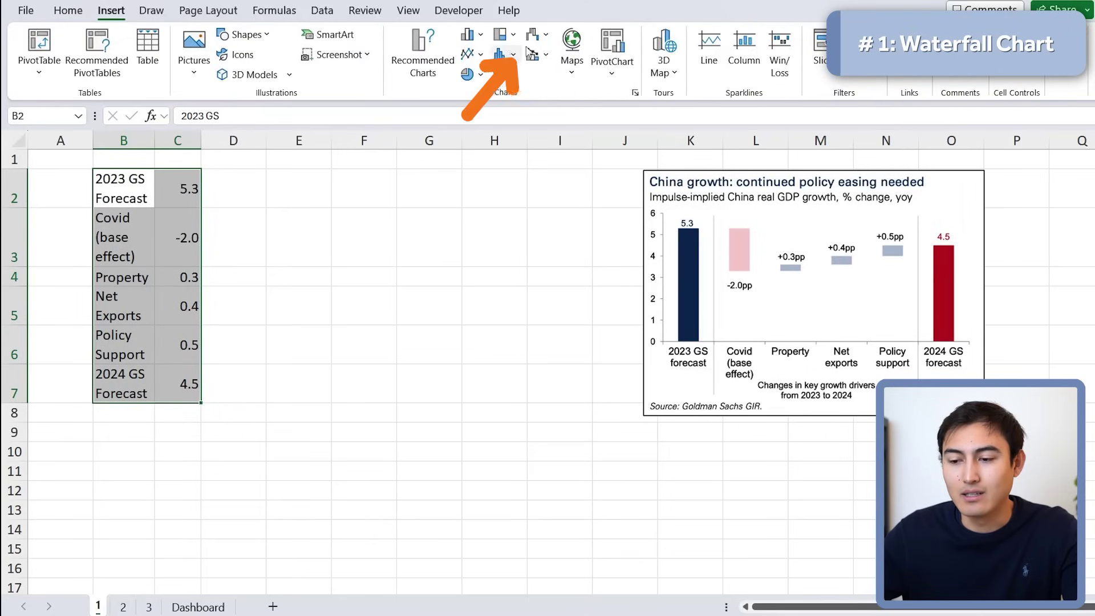
{"action": "left_click", "coordinate": [540, 37]}
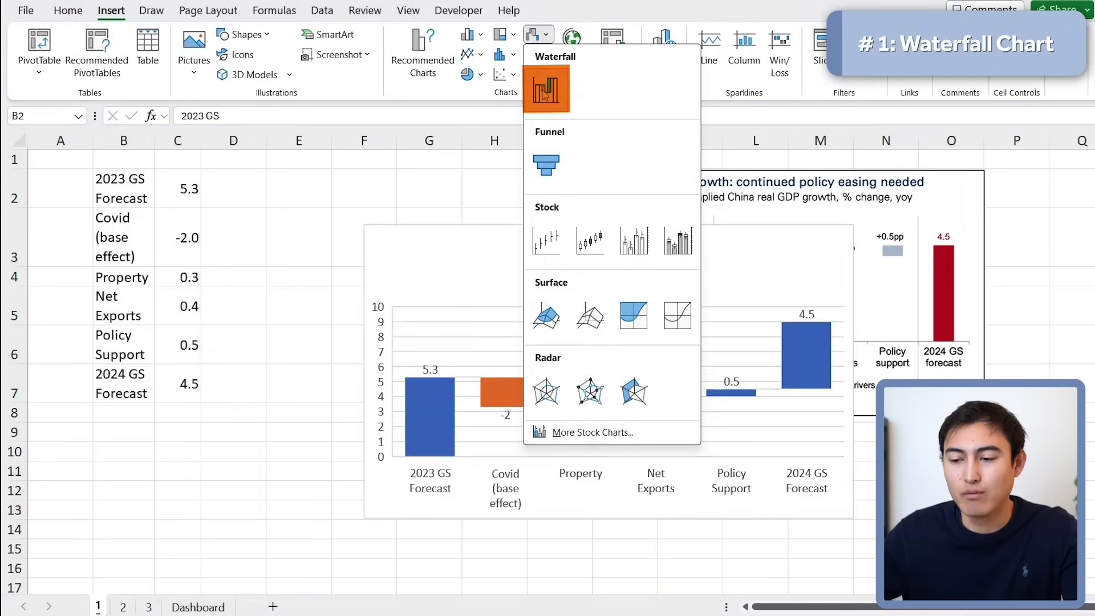
{"action": "left_click", "coordinate": [541, 94]}
Step: Move the chart between the data and the reference picture and shrink it to span about columns E to I, rows 2 to 8
{"action": "left_click_drag", "start_coordinate": [465, 255], "coordinate": [331, 201]}
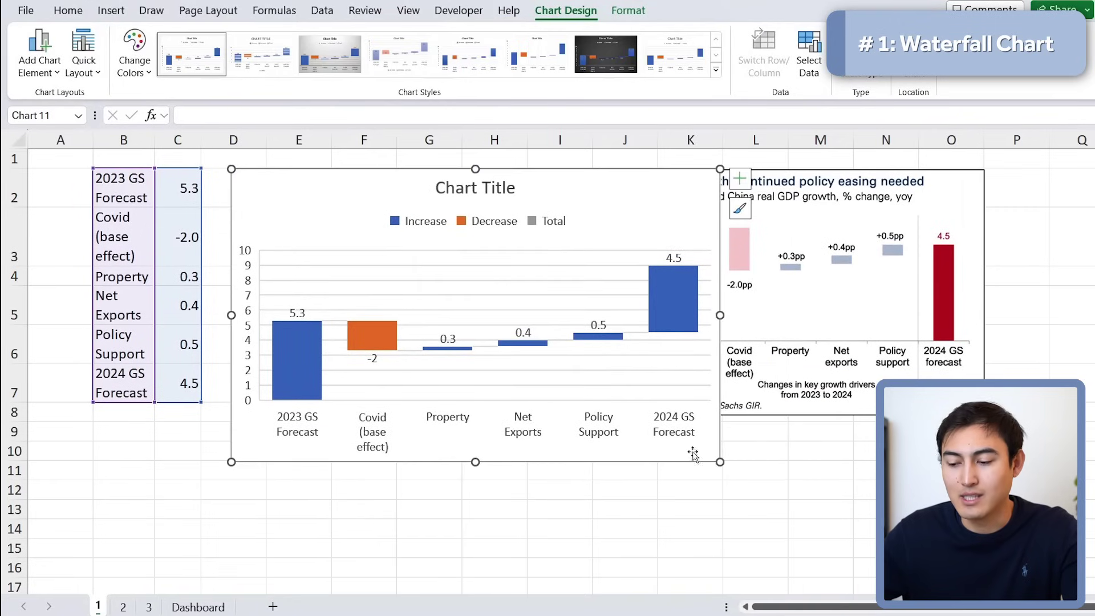
{"action": "left_click_drag", "start_coordinate": [719, 462], "coordinate": [593, 416]}
{"action": "left_click_drag", "start_coordinate": [231, 169], "coordinate": [270, 186]}
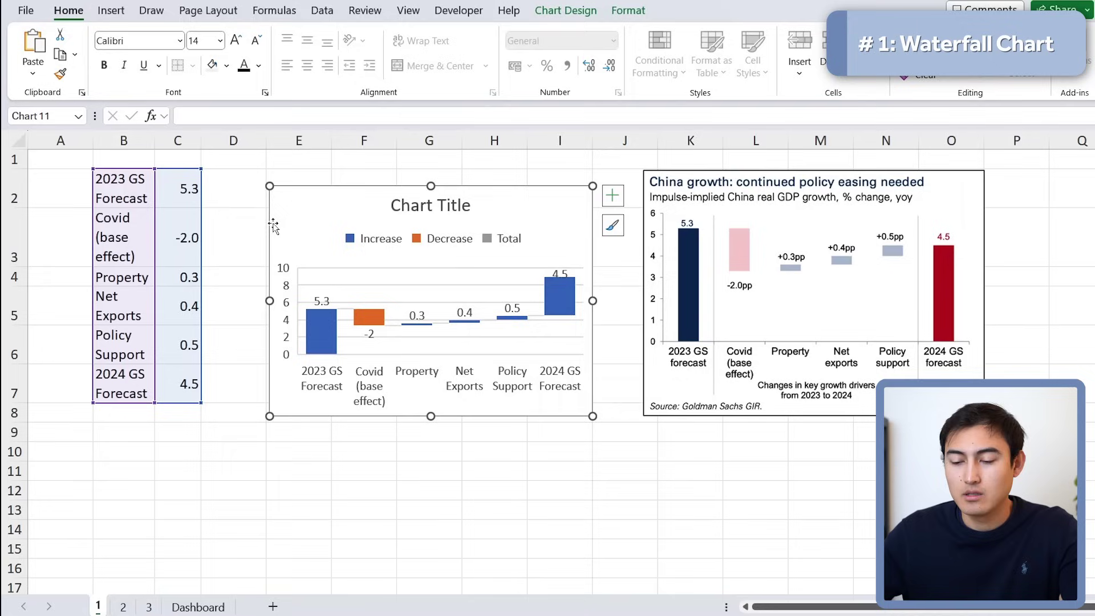
Step: Delete the waterfall chart's legend and title
{"action": "left_click", "coordinate": [407, 249]}
{"action": "key", "text": "Delete"}
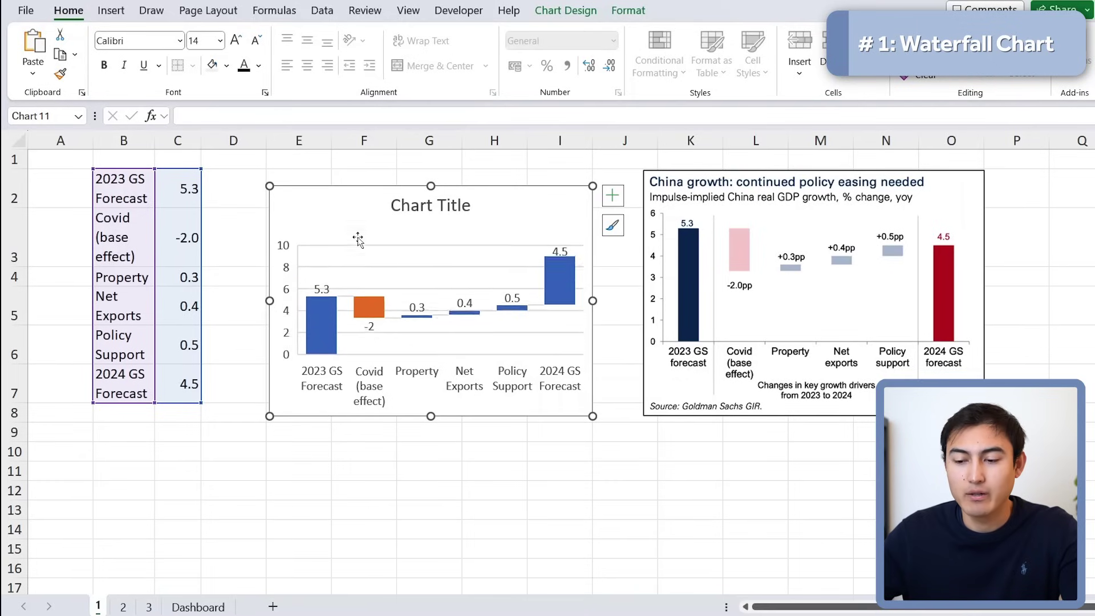
{"action": "left_click", "coordinate": [400, 210]}
{"action": "key", "text": "Delete"}
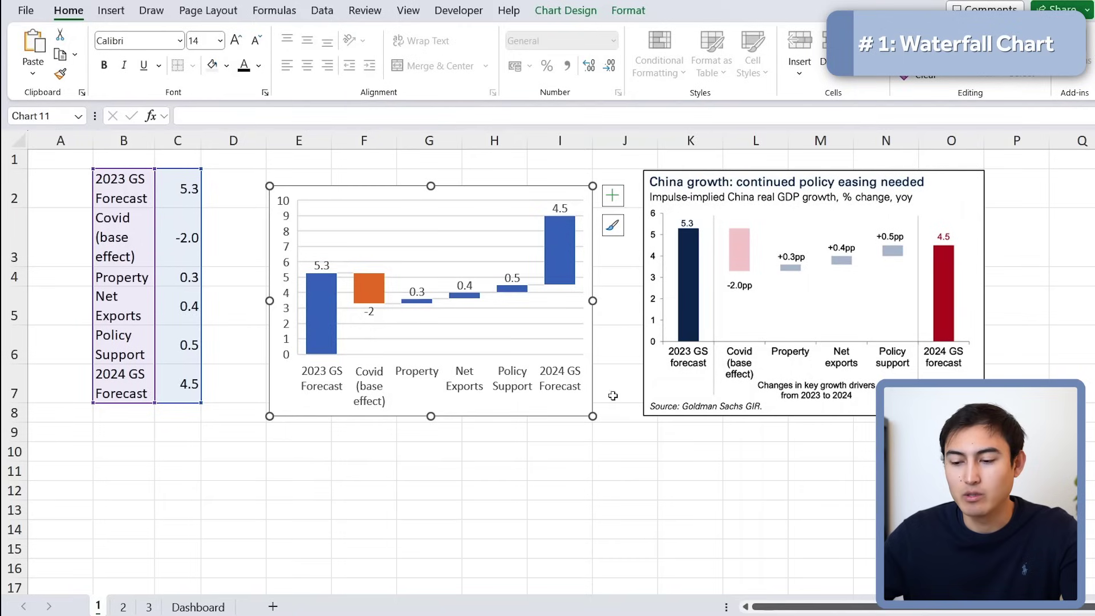
Step: Set the font size of all the waterfall chart's text to 8
{"action": "left_click", "coordinate": [201, 43]}
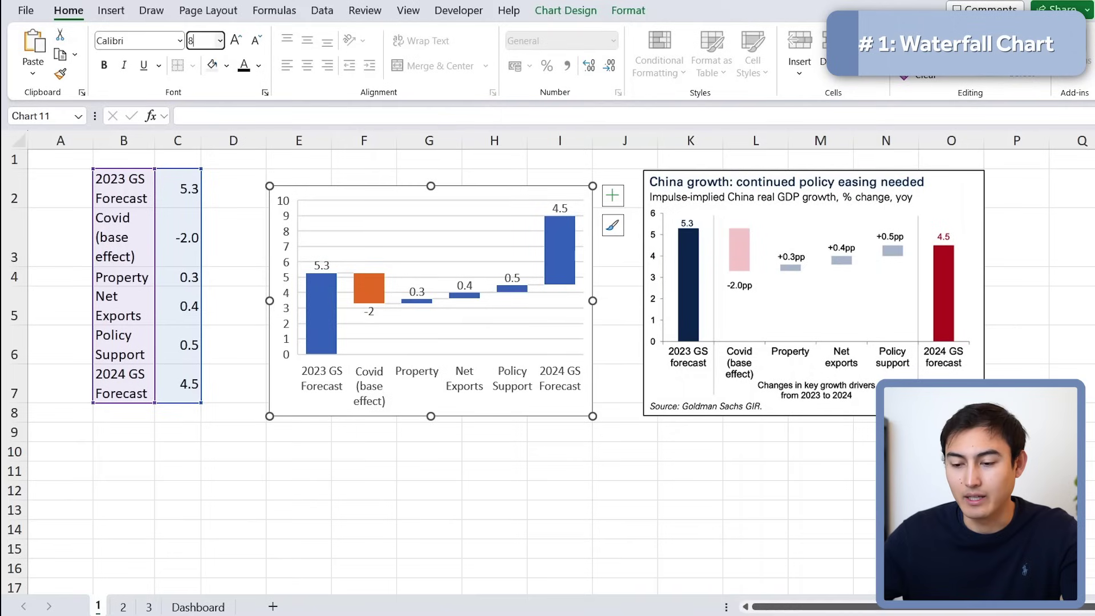
{"action": "type", "text": "8"}
{"action": "key", "text": "Return"}
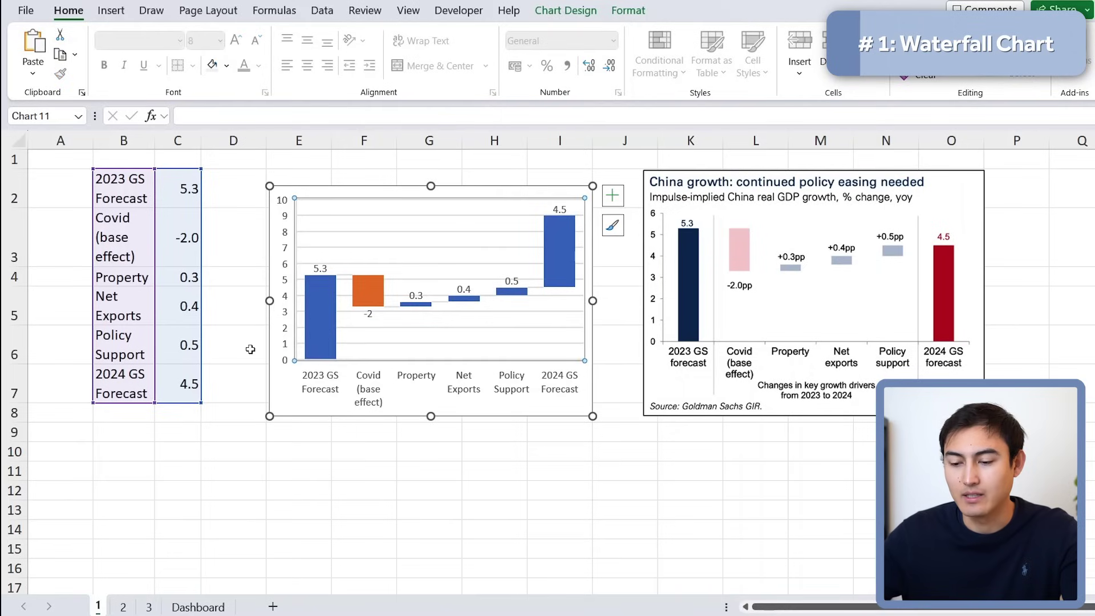
Step: Set the 2024 GS Forecast bar as a total and delete the chart's horizontal gridlines
{"action": "left_click", "coordinate": [560, 251]}
{"action": "left_click", "coordinate": [561, 252]}
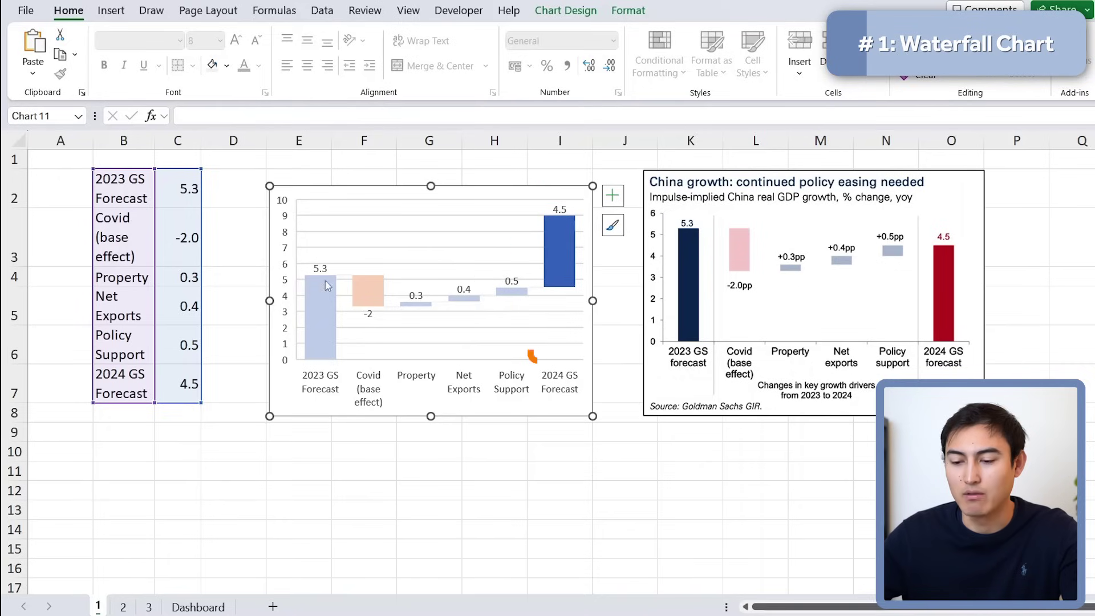
{"action": "mouse_move", "coordinate": [563, 238]}
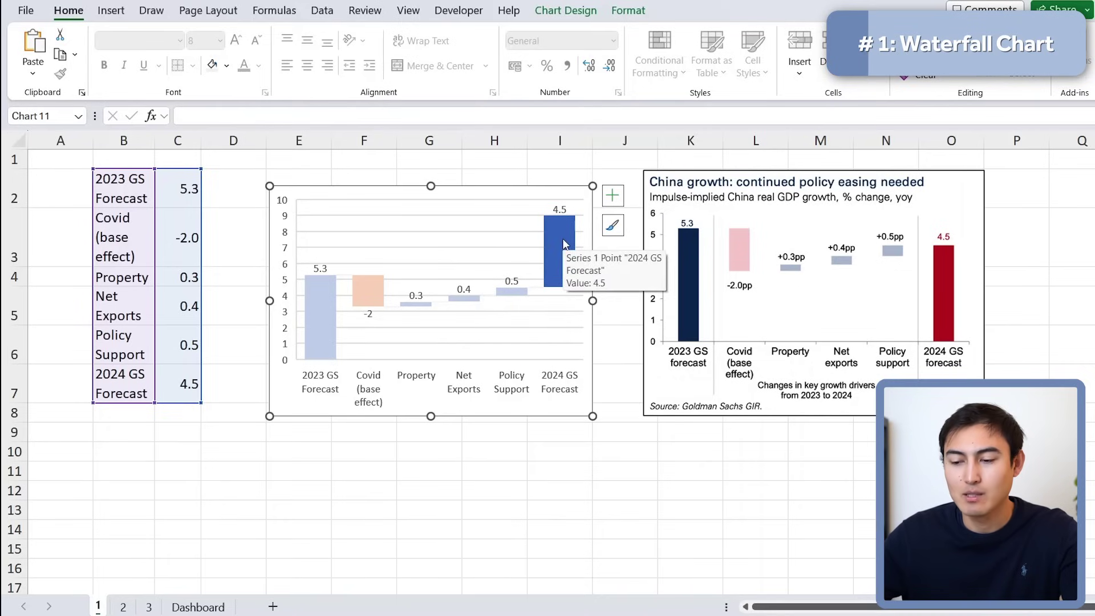
{"action": "right_click", "coordinate": [552, 239]}
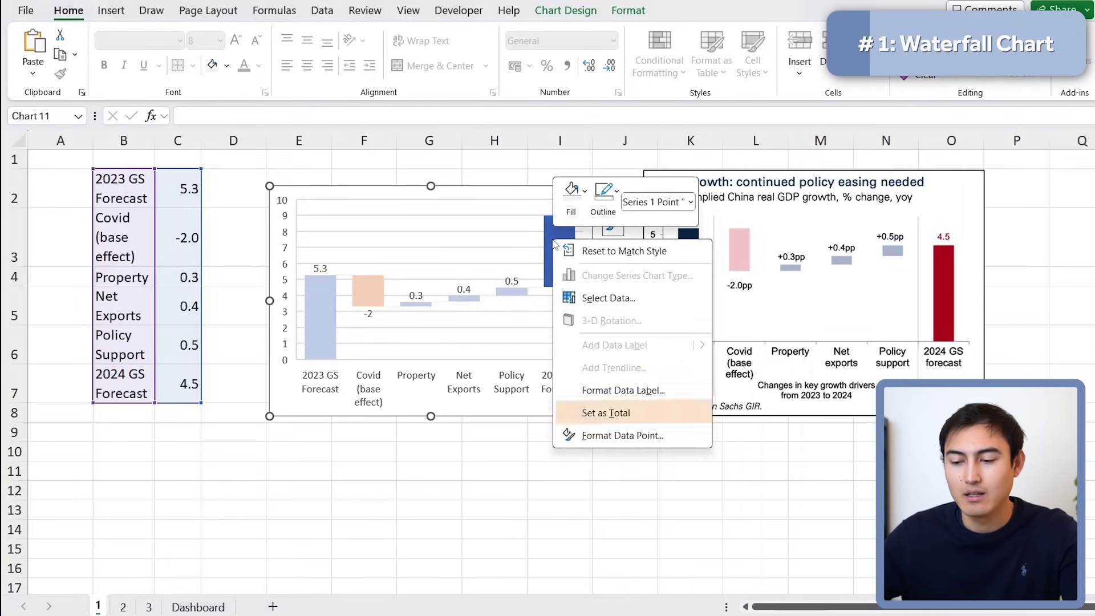
{"action": "left_click", "coordinate": [611, 413]}
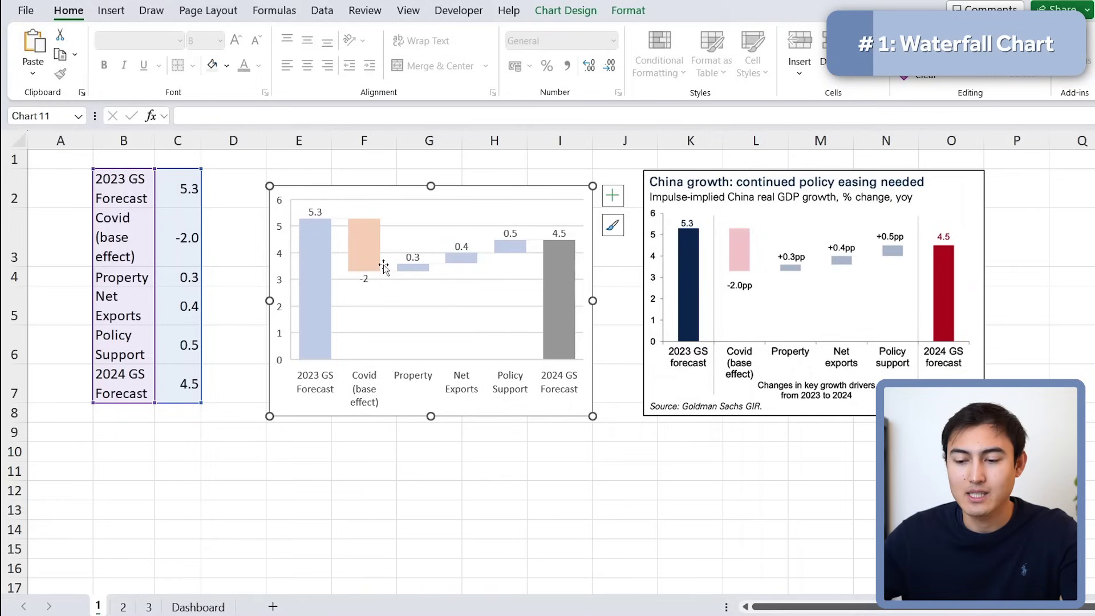
{"action": "left_click", "coordinate": [457, 311]}
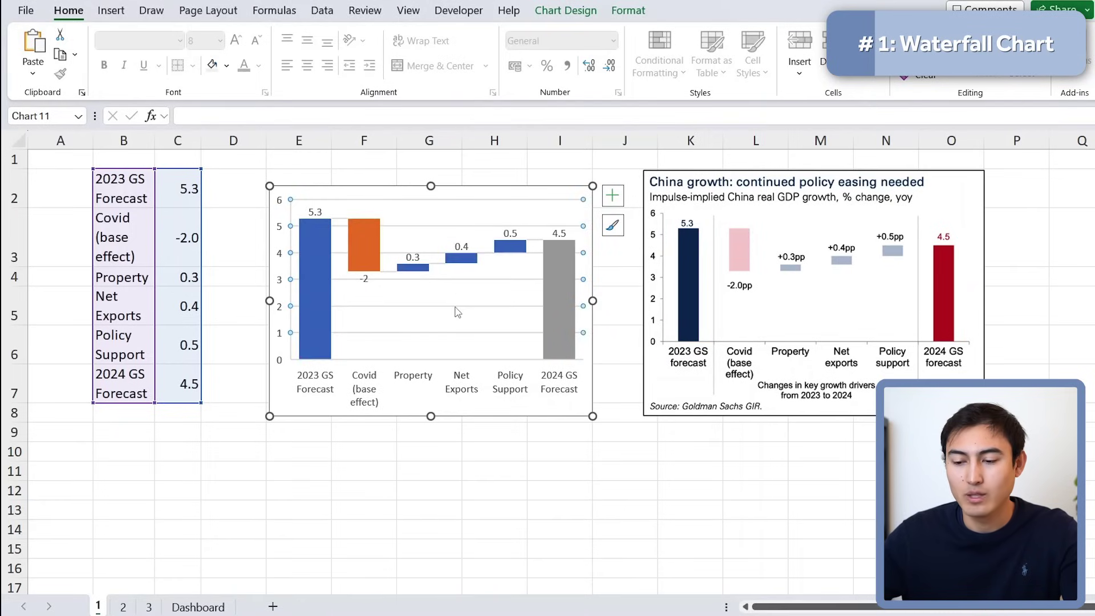
{"action": "key", "text": "Escape"}
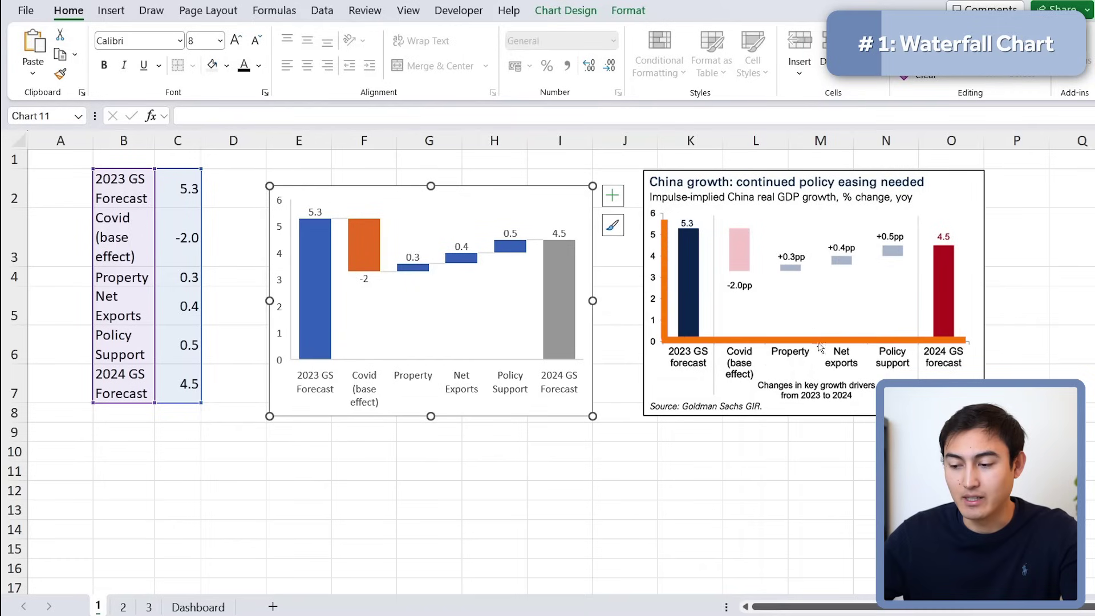
Step: Set the major tick marks of the chart's horizontal axis to Outside
{"action": "left_click", "coordinate": [457, 380]}
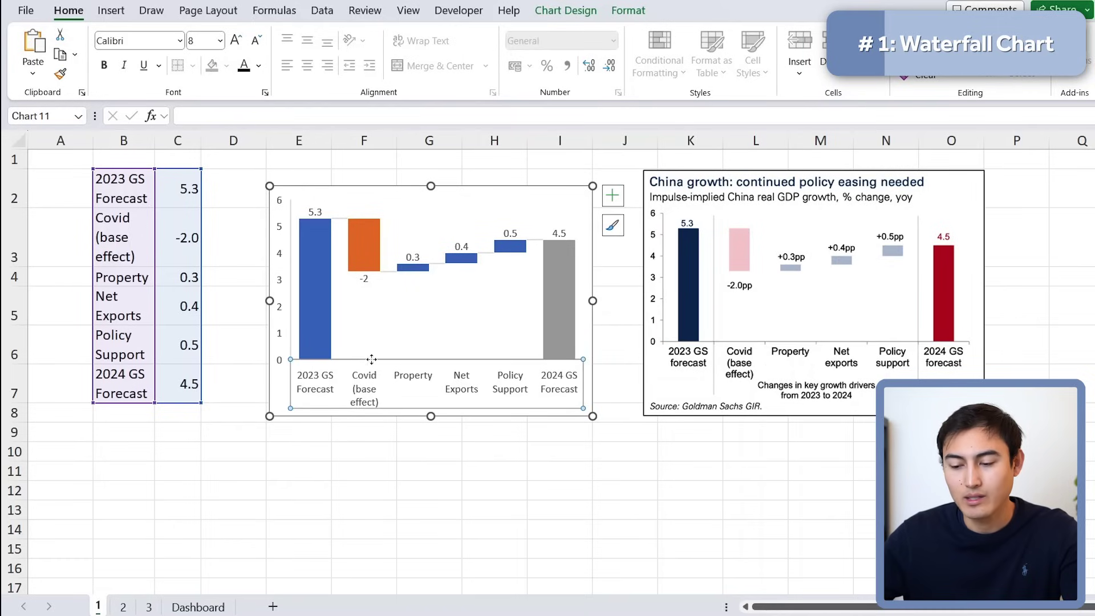
{"action": "right_click", "coordinate": [469, 383]}
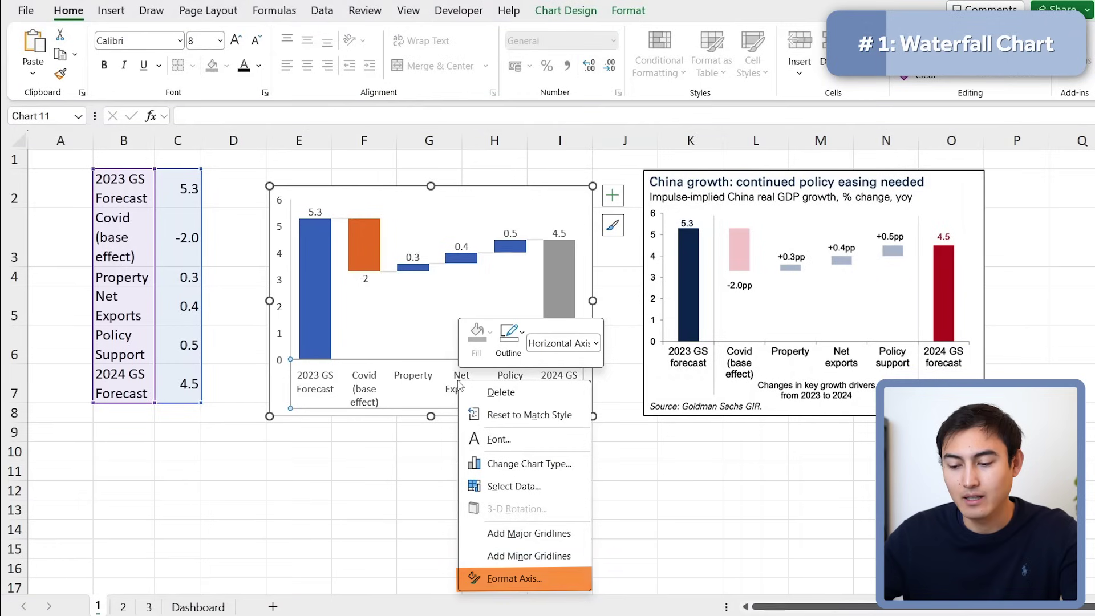
{"action": "left_click", "coordinate": [513, 577]}
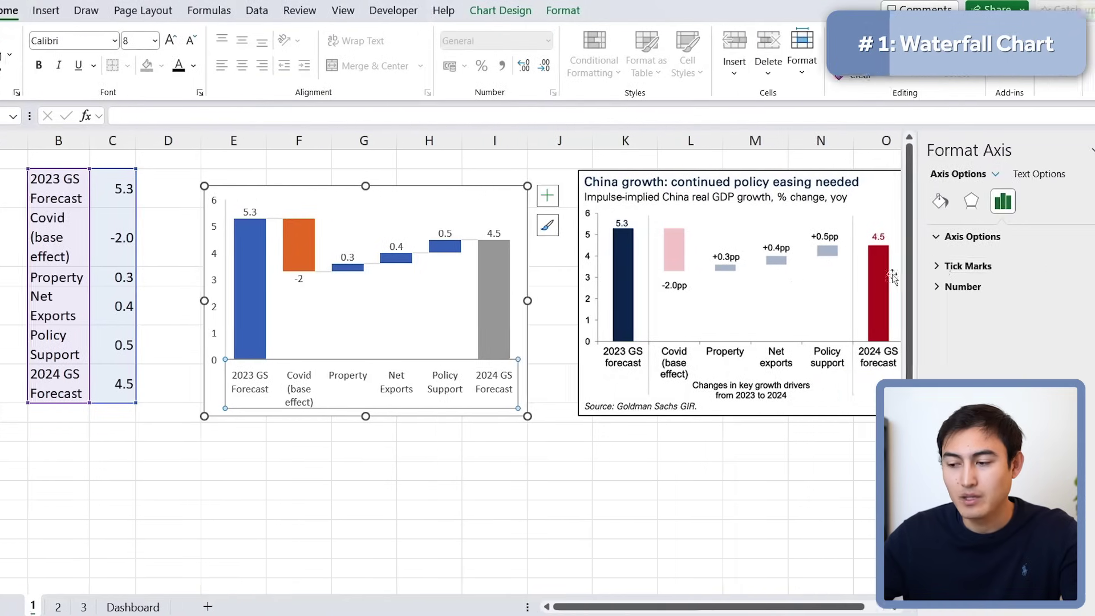
{"action": "left_click", "coordinate": [903, 266]}
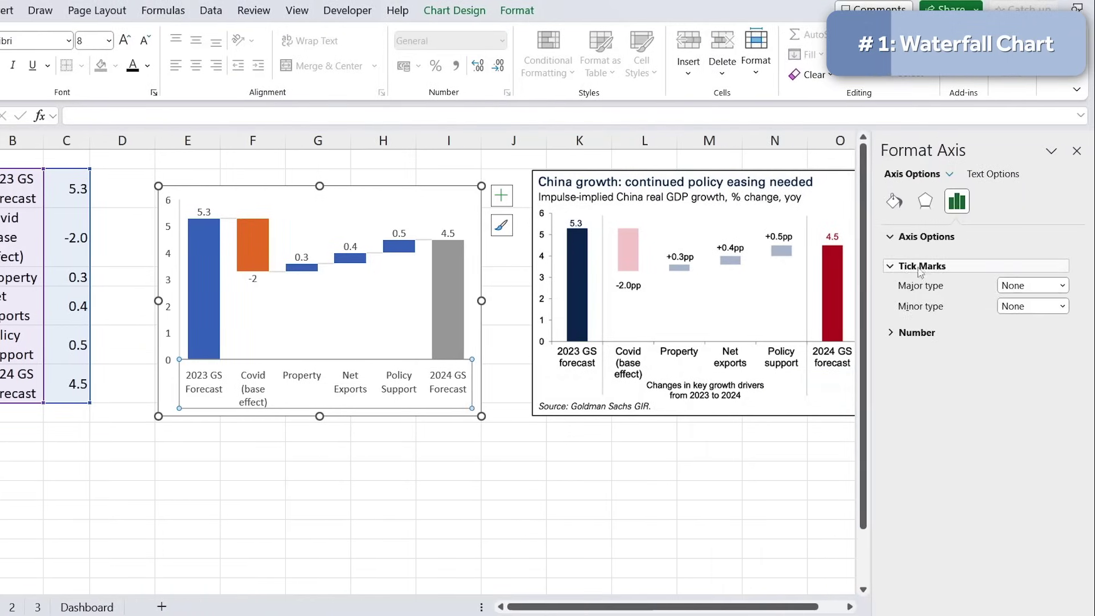
{"action": "left_click", "coordinate": [1063, 286]}
{"action": "left_click", "coordinate": [1021, 334]}
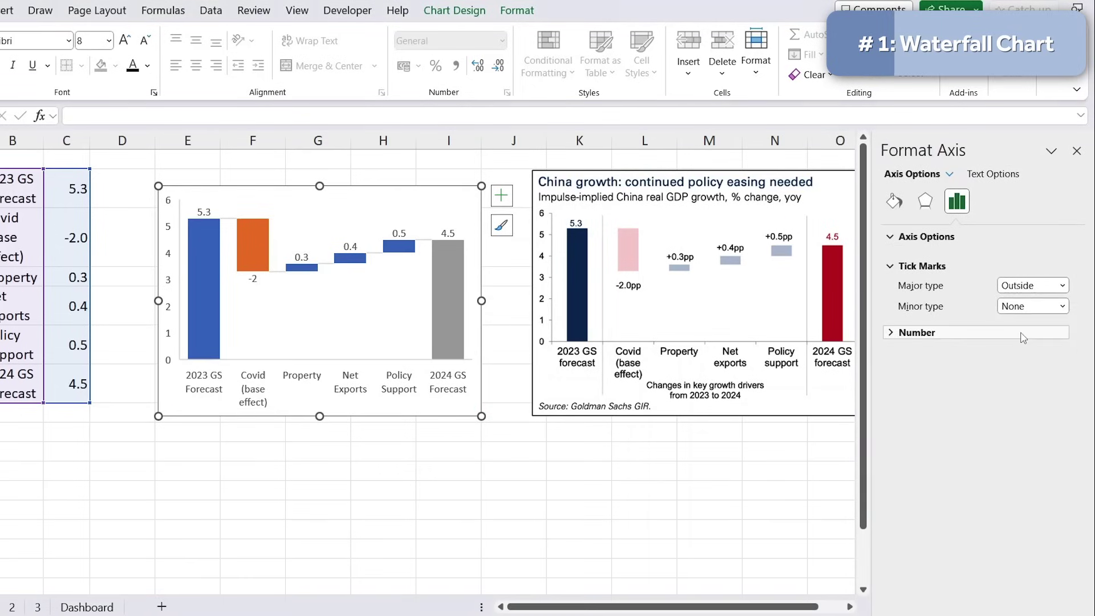
Step: Set the major tick marks of the chart's vertical axis to Outside
{"action": "left_click", "coordinate": [170, 278]}
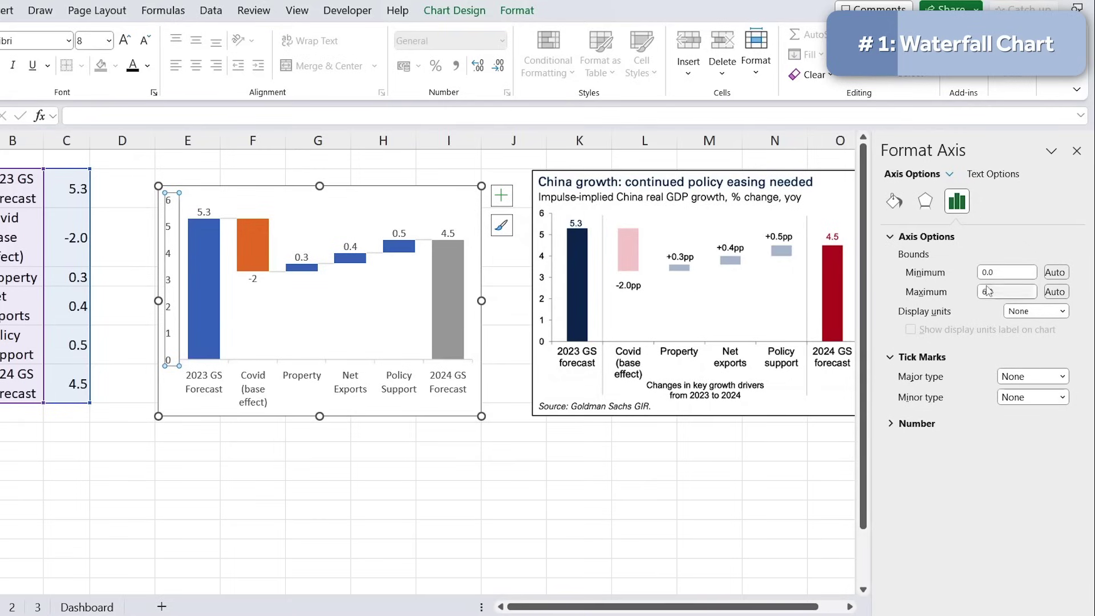
{"action": "left_click", "coordinate": [1062, 376]}
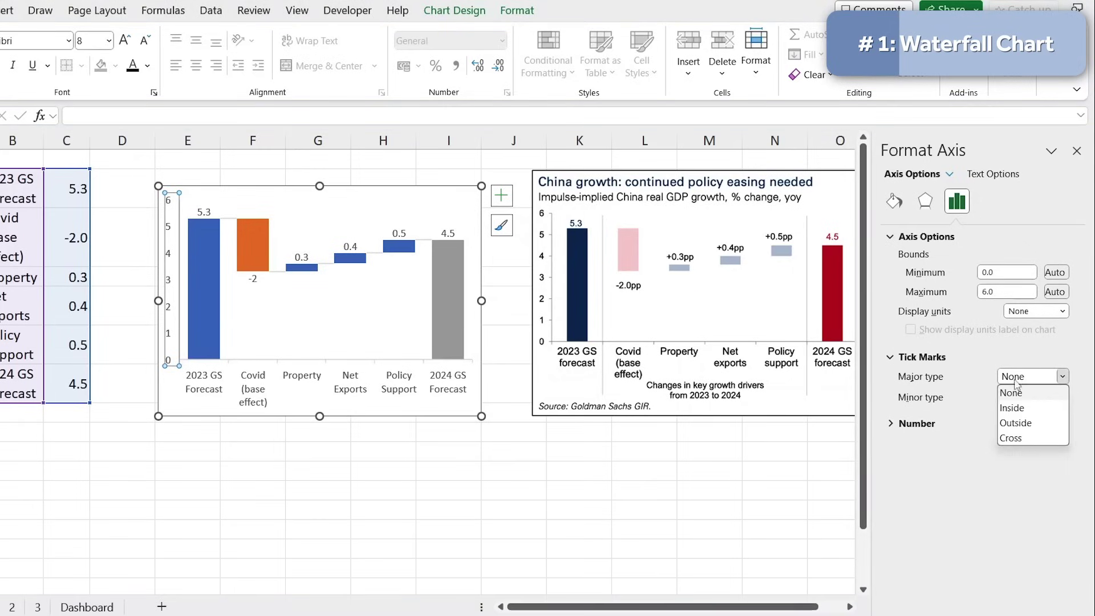
{"action": "left_click", "coordinate": [1016, 423]}
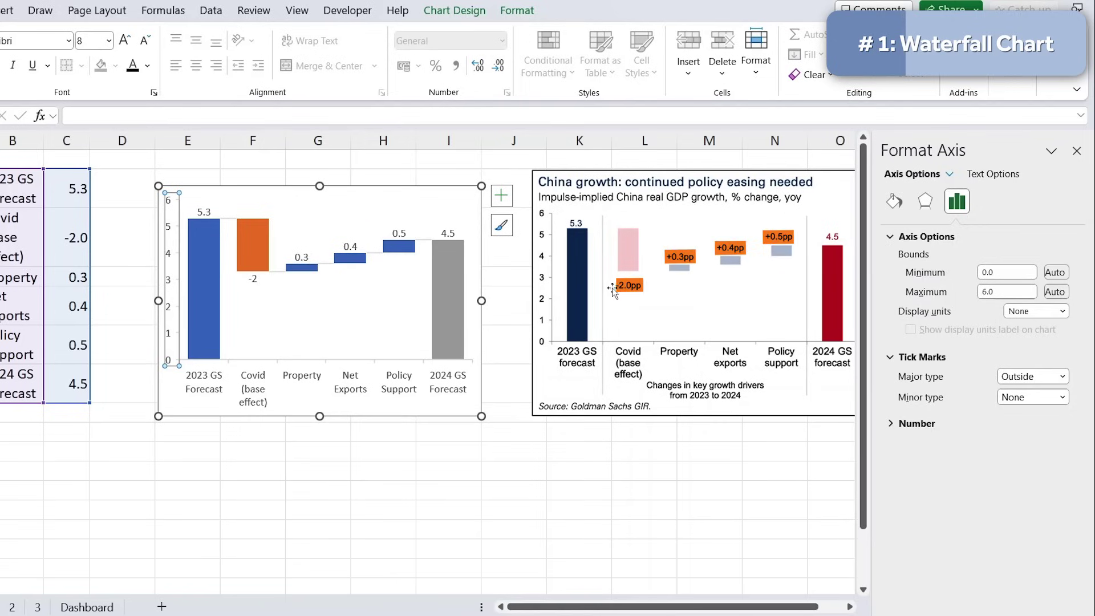
Step: Give only the Covid (base effect) bar's data label the custom number format +0.0pp;-0.0pp
{"action": "left_click", "coordinate": [253, 278]}
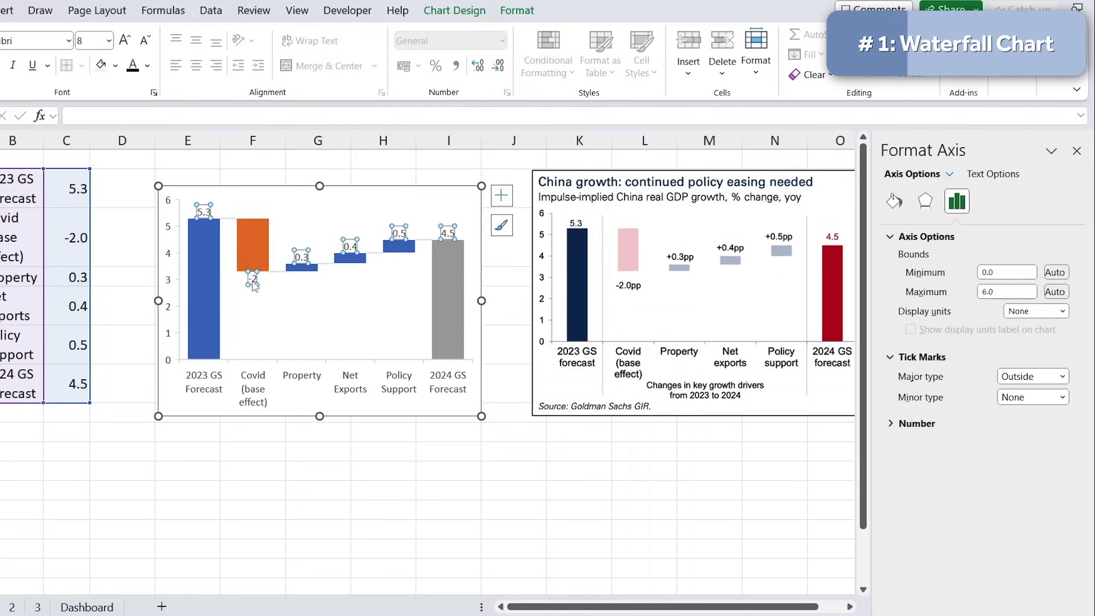
{"action": "left_click", "coordinate": [254, 281]}
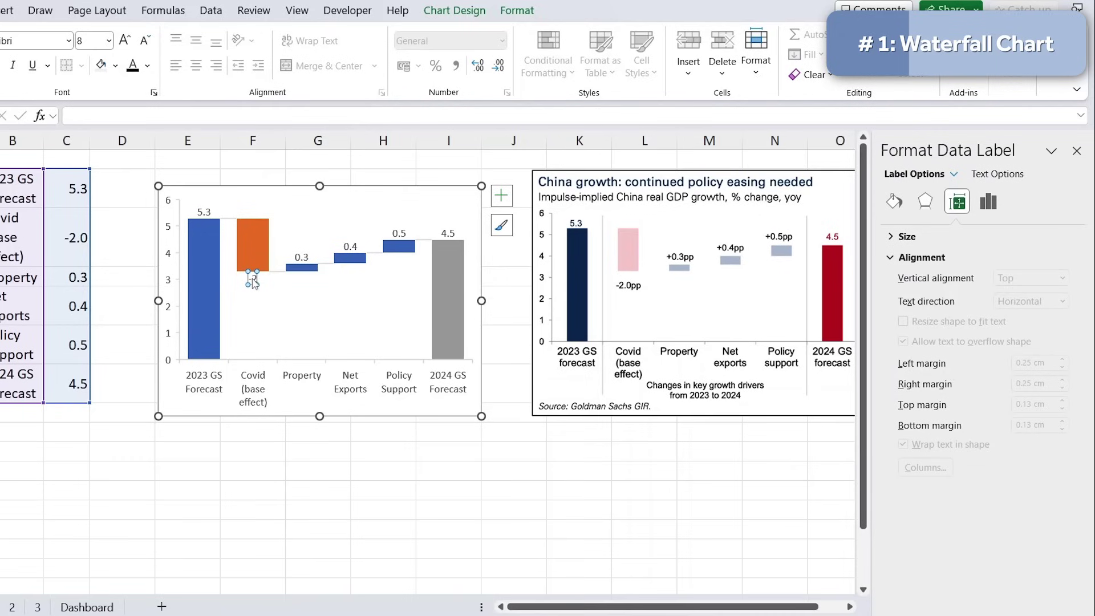
{"action": "right_click", "coordinate": [254, 282]}
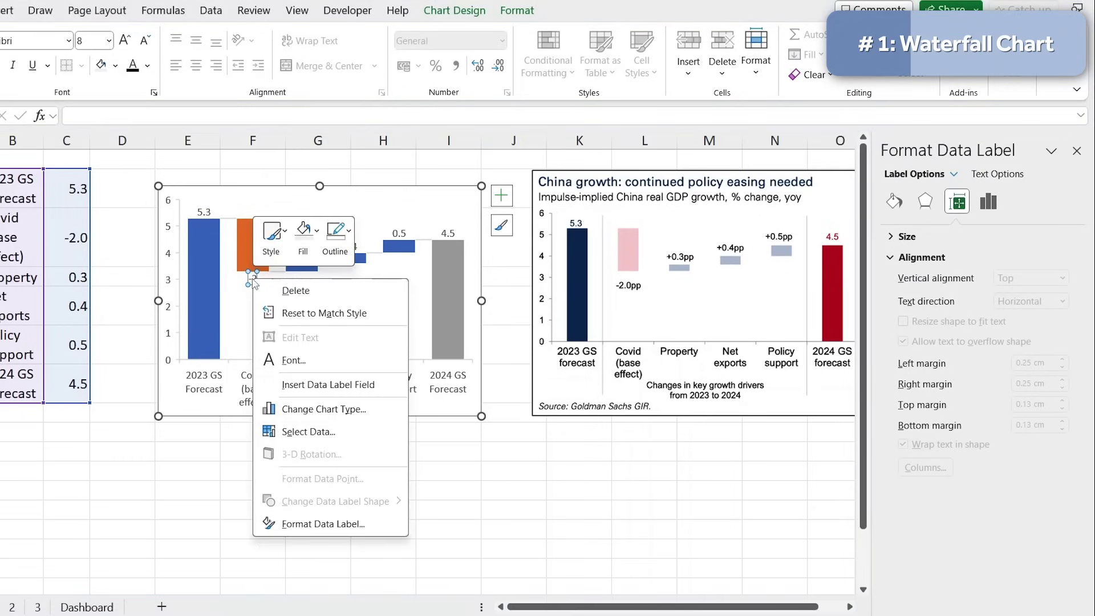
{"action": "left_click", "coordinate": [299, 531]}
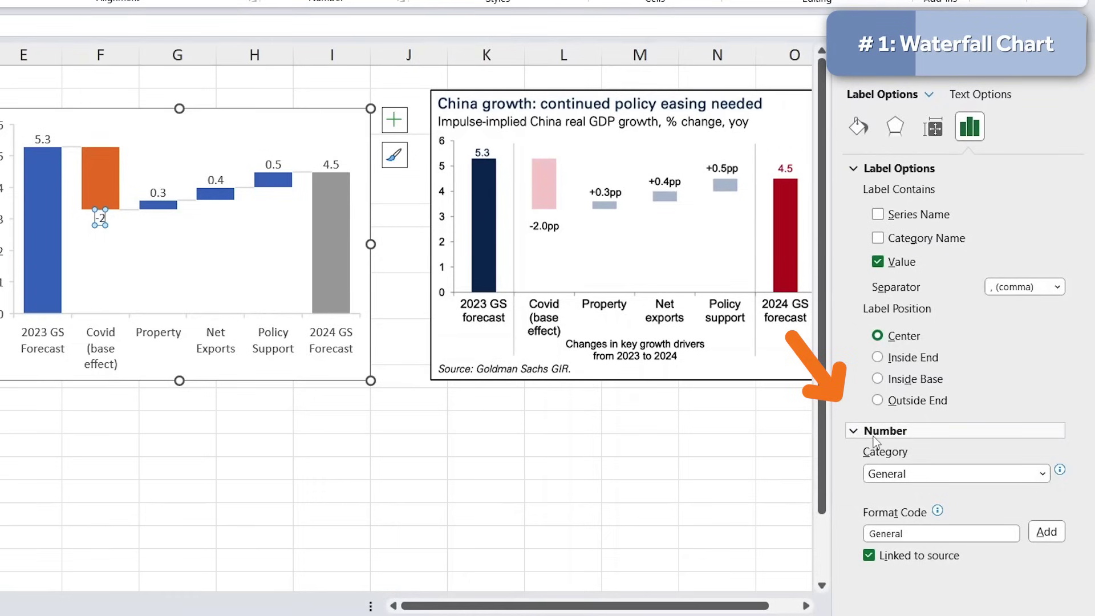
{"action": "left_click", "coordinate": [968, 472]}
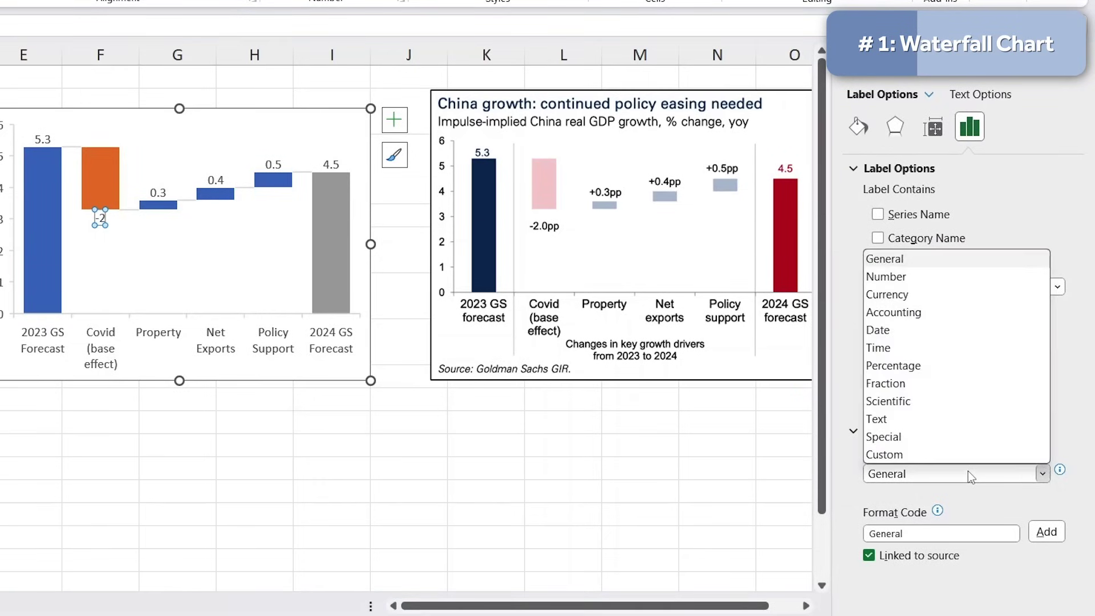
{"action": "left_click", "coordinate": [936, 454]}
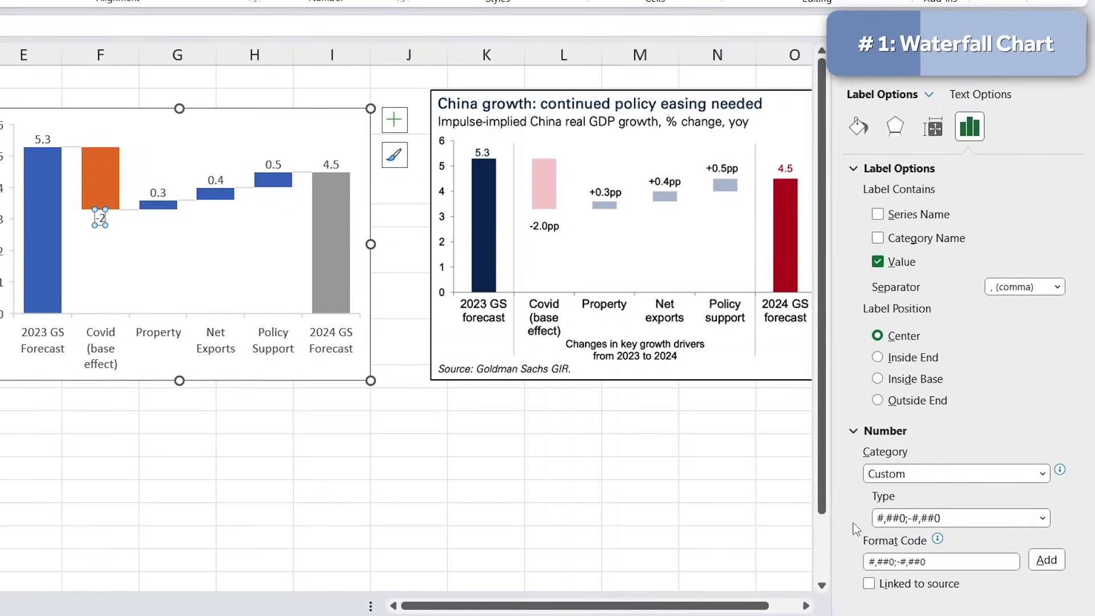
{"action": "left_click_drag", "start_coordinate": [956, 564], "coordinate": [858, 551]}
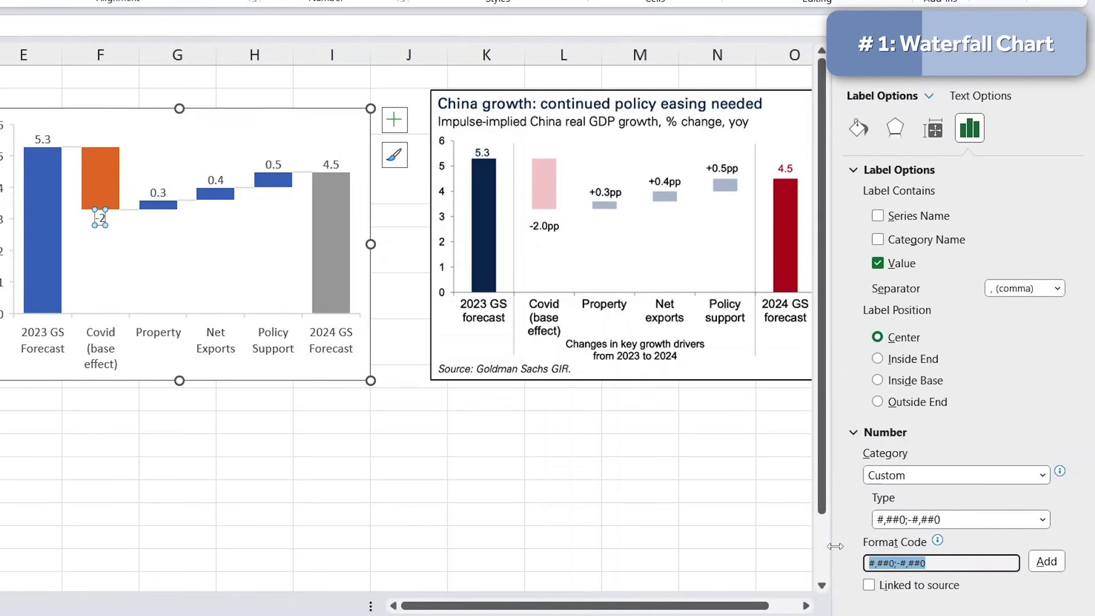
{"action": "key", "text": "BackSpace"}
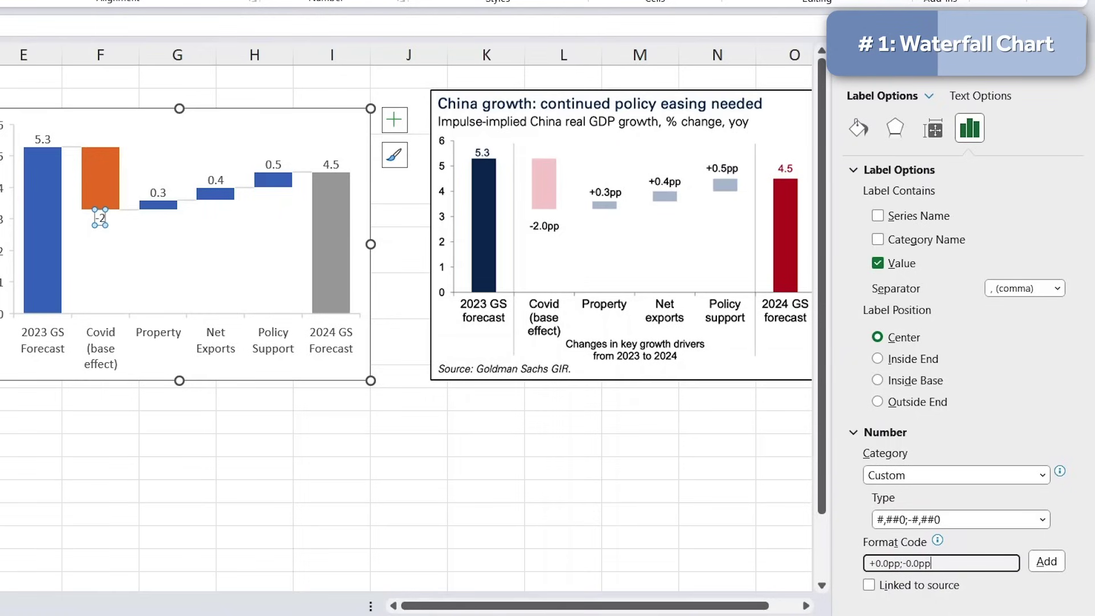
{"action": "left_click", "coordinate": [1046, 561]}
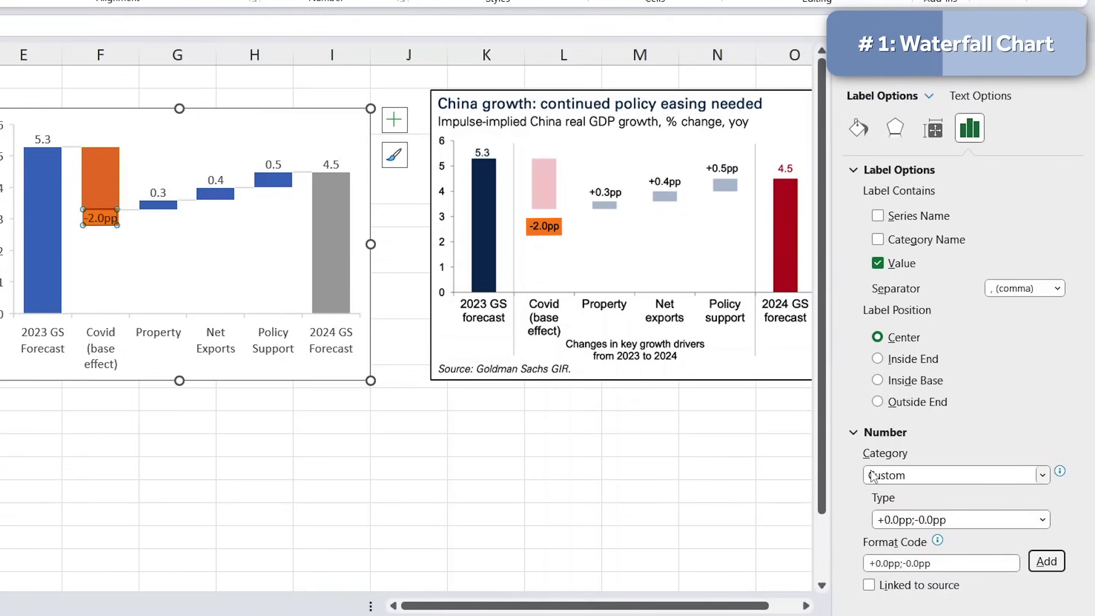
Step: Reuse the Covid label's +0.0pp;-0.0pp custom number format on the Property, Net Exports and Policy Support data labels
{"action": "left_click", "coordinate": [919, 562]}
{"action": "triple_click", "coordinate": [919, 562]}
{"action": "key", "text": "ctrl+c"}
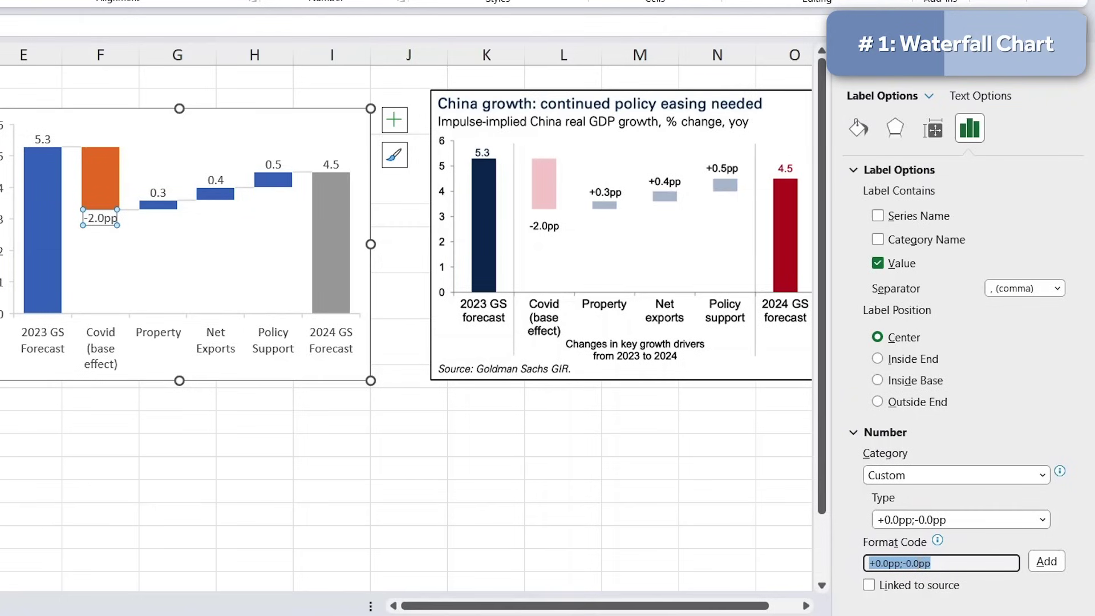
{"action": "left_click", "coordinate": [159, 195]}
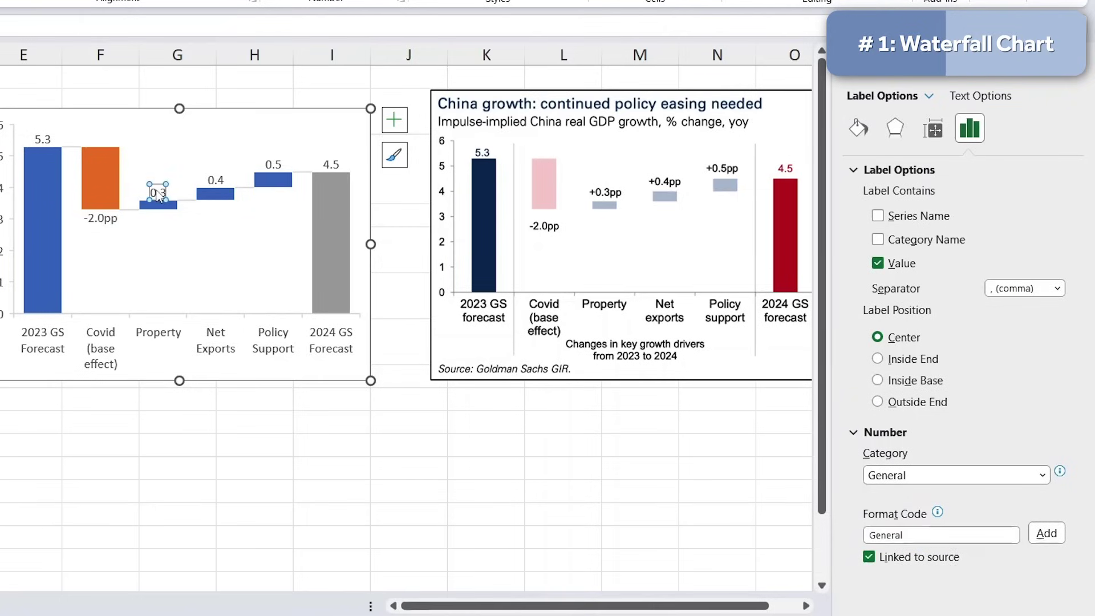
{"action": "left_click", "coordinate": [940, 478]}
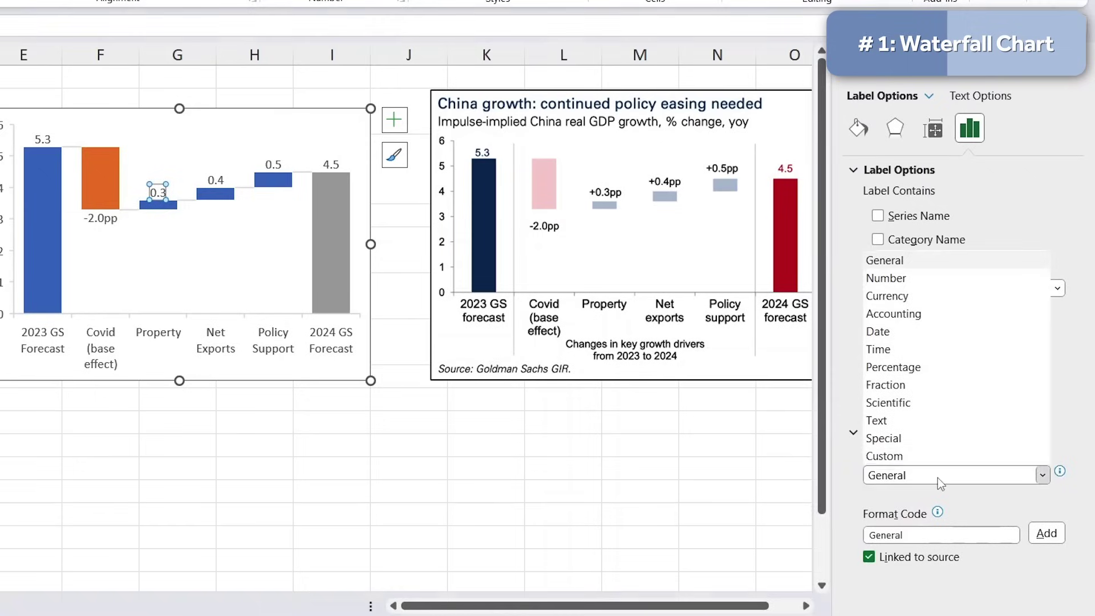
{"action": "left_click", "coordinate": [898, 457]}
{"action": "triple_click", "coordinate": [925, 561]}
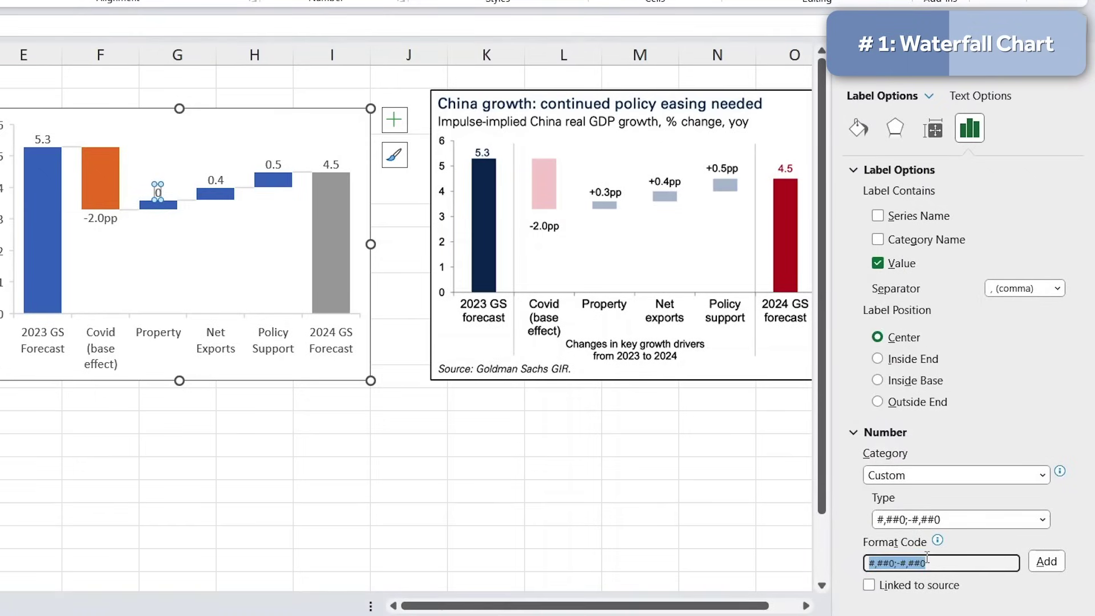
{"action": "key", "text": "ctrl+v"}
{"action": "left_click", "coordinate": [1047, 562]}
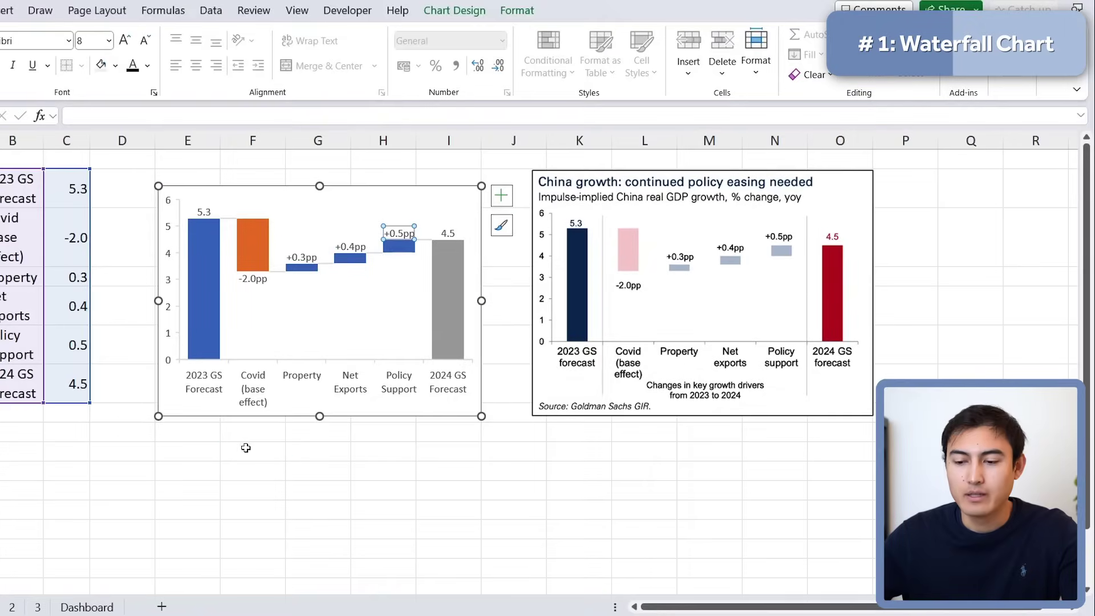
{"action": "left_click", "coordinate": [245, 448]}
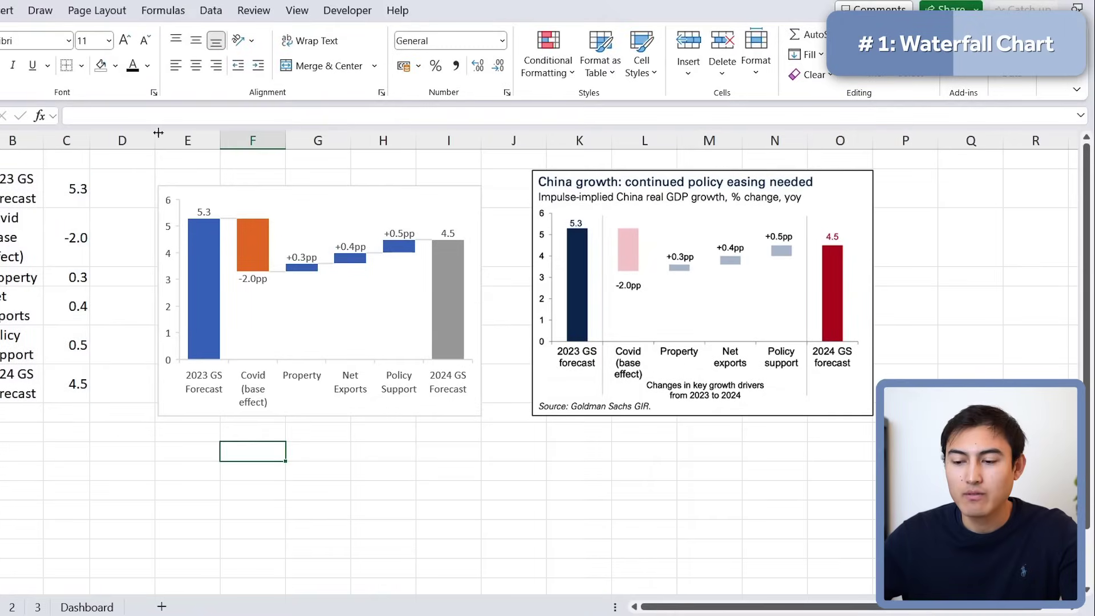
Step: Hide the waterfall series' connector lines and set its gap width to 90%
{"action": "left_click", "coordinate": [279, 275]}
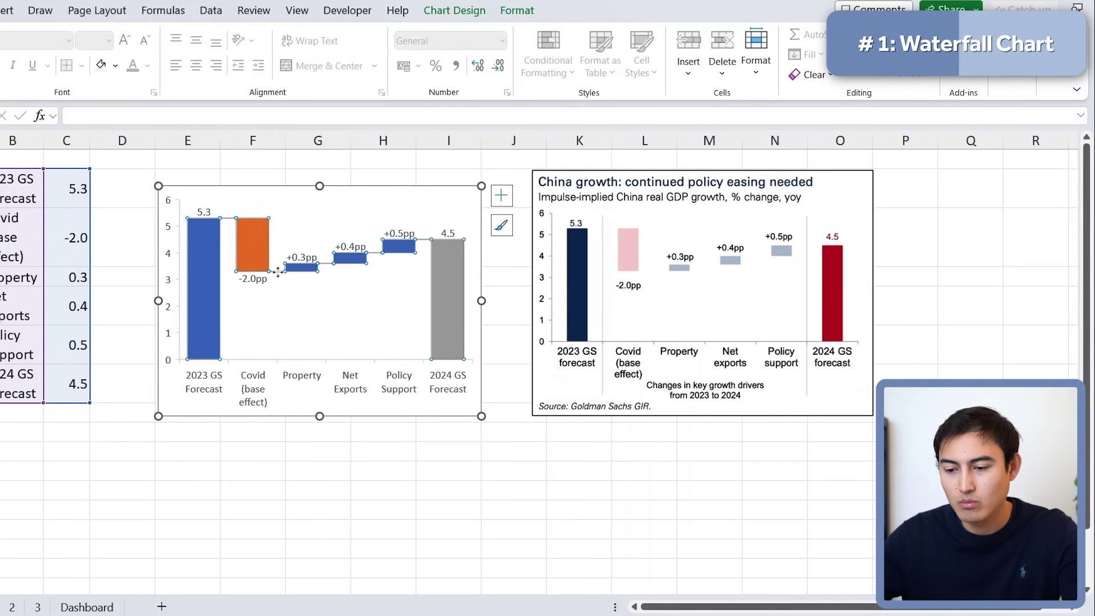
{"action": "right_click", "coordinate": [278, 273]}
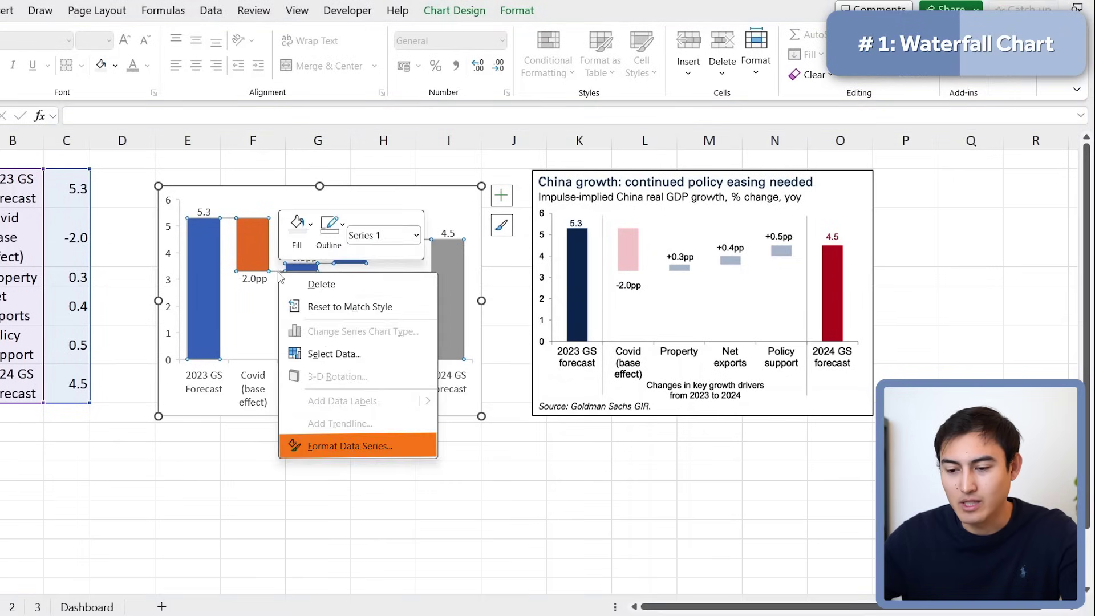
{"action": "left_click", "coordinate": [333, 448]}
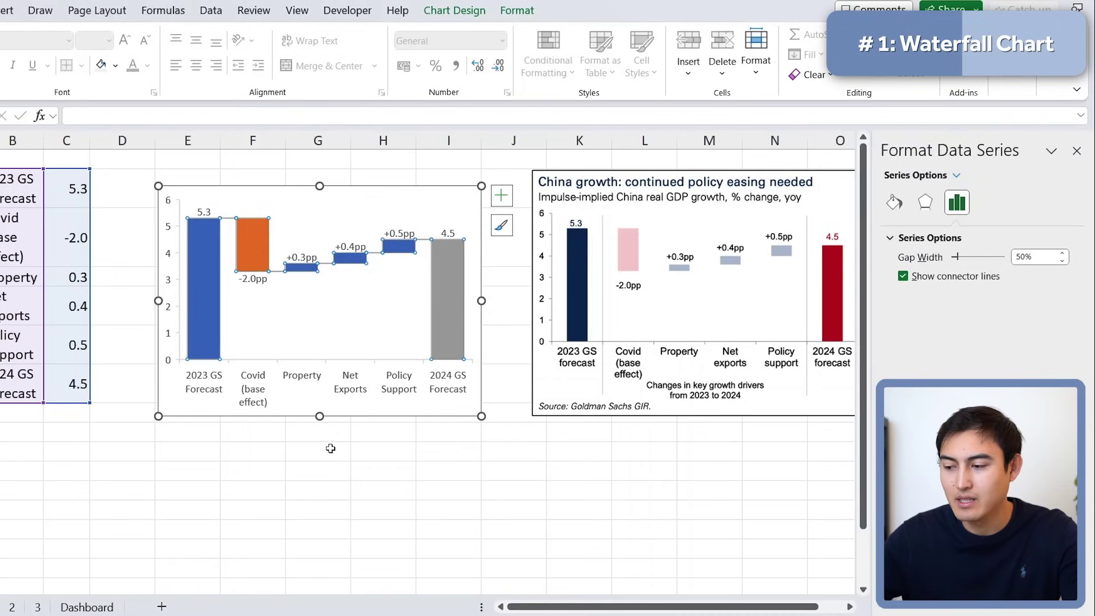
{"action": "left_click", "coordinate": [941, 279]}
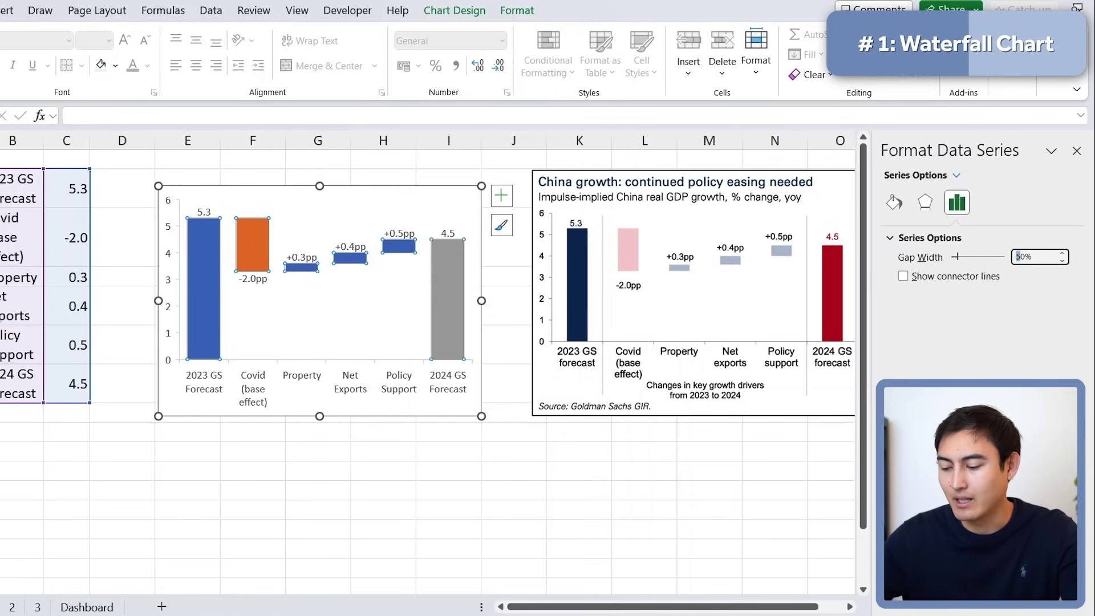
{"action": "type", "text": "9"}
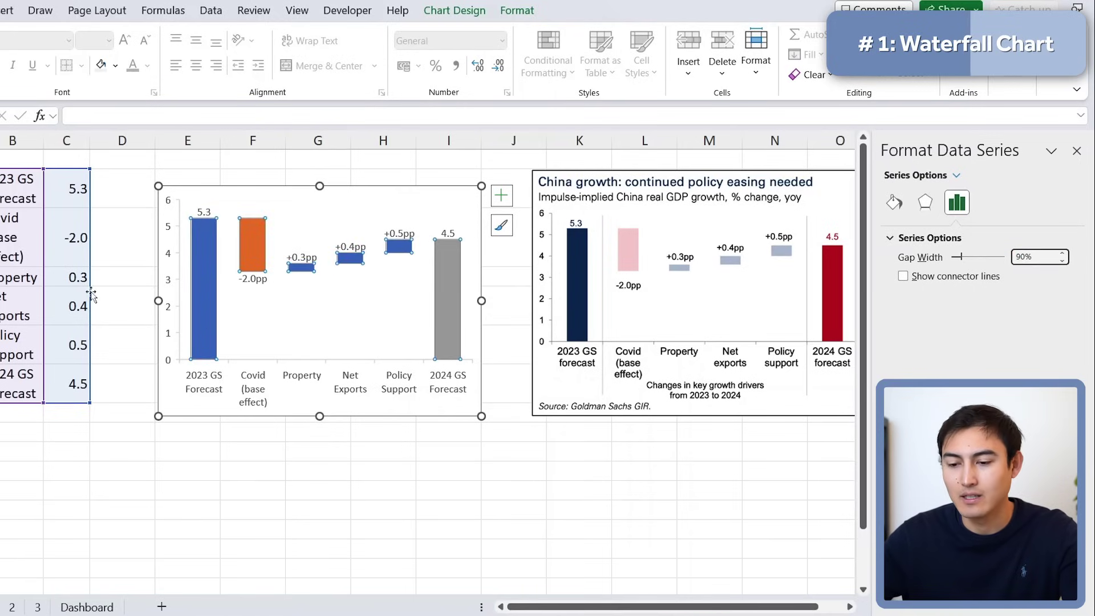
Step: Fill the 2023 GS Forecast bar with standard dark blue and the 2024 GS Forecast bar with standard dark red
{"action": "left_click", "coordinate": [206, 302]}
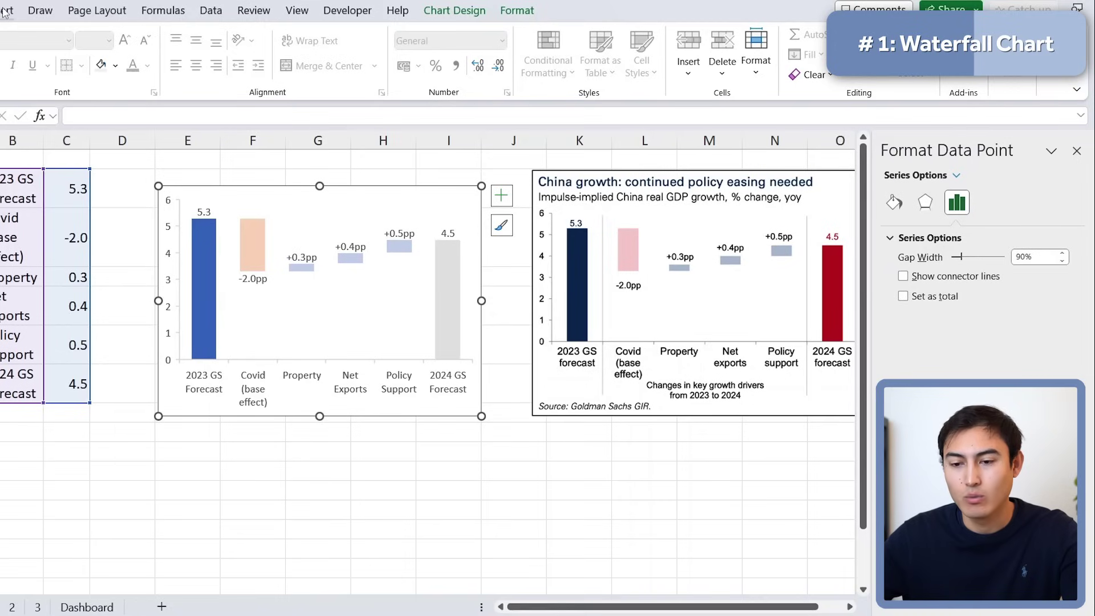
{"action": "left_click", "coordinate": [115, 65]}
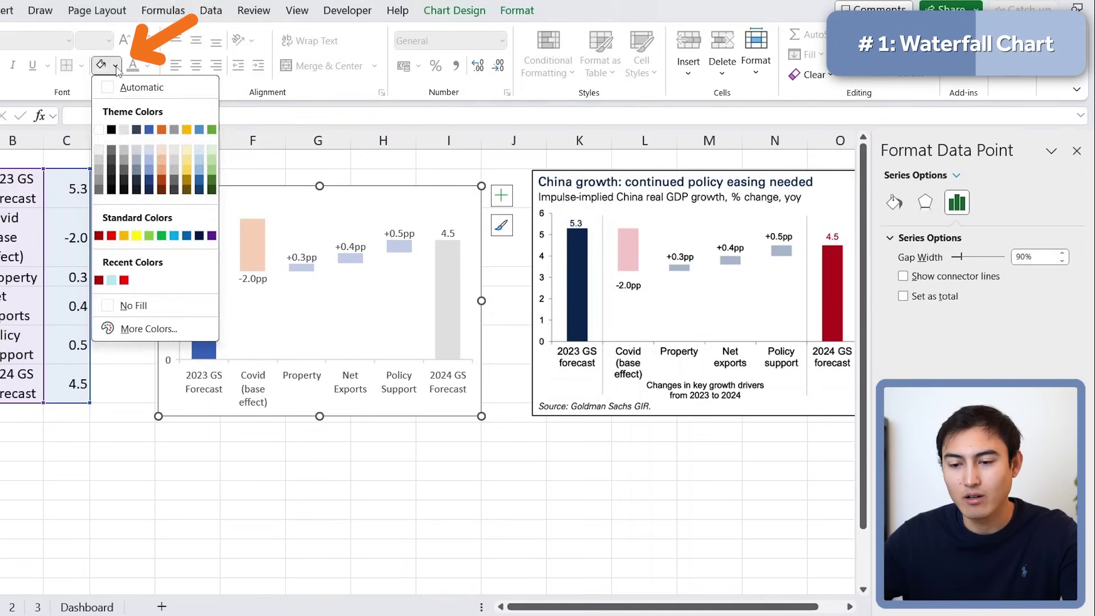
{"action": "left_click", "coordinate": [199, 236]}
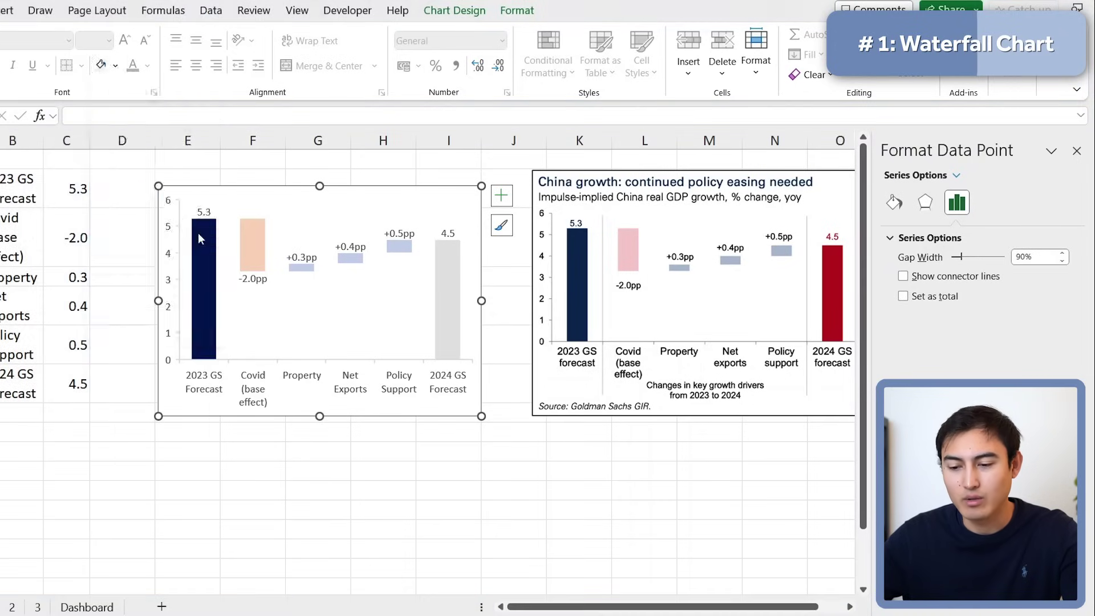
{"action": "left_click", "coordinate": [449, 284]}
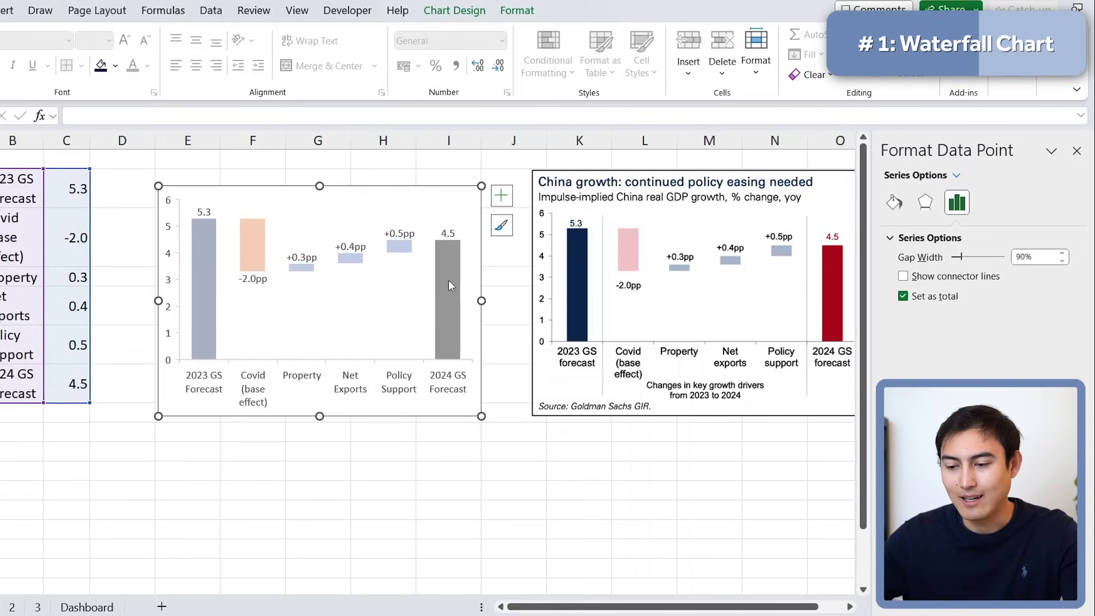
{"action": "left_click", "coordinate": [116, 66]}
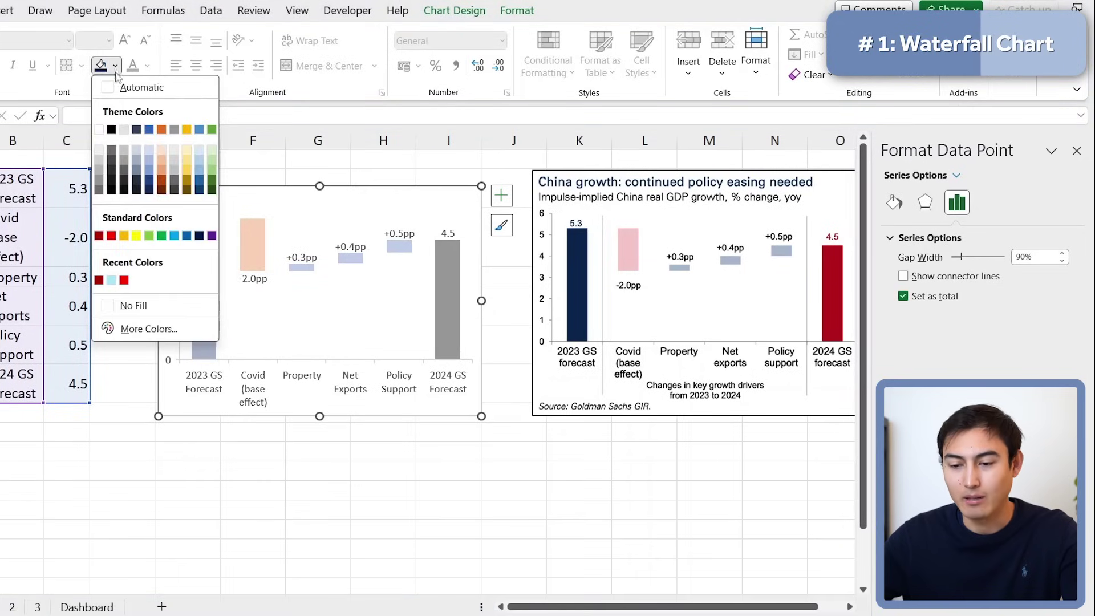
{"action": "left_click", "coordinate": [99, 236]}
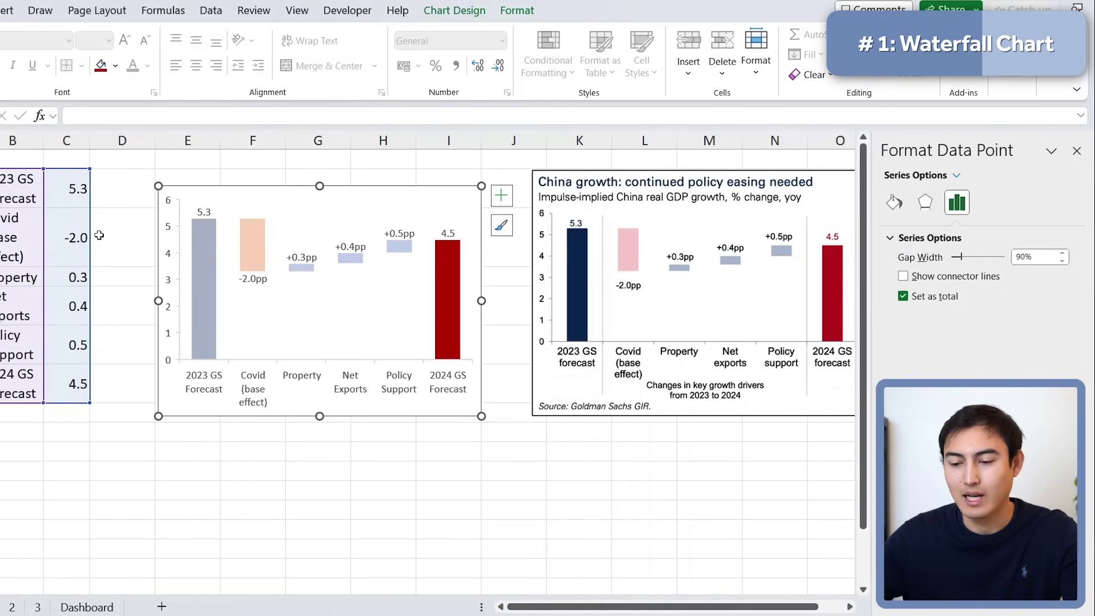
Step: Fill the Property, Net Exports and Policy Support bars with the same light blue theme colour
{"action": "left_click", "coordinate": [305, 268]}
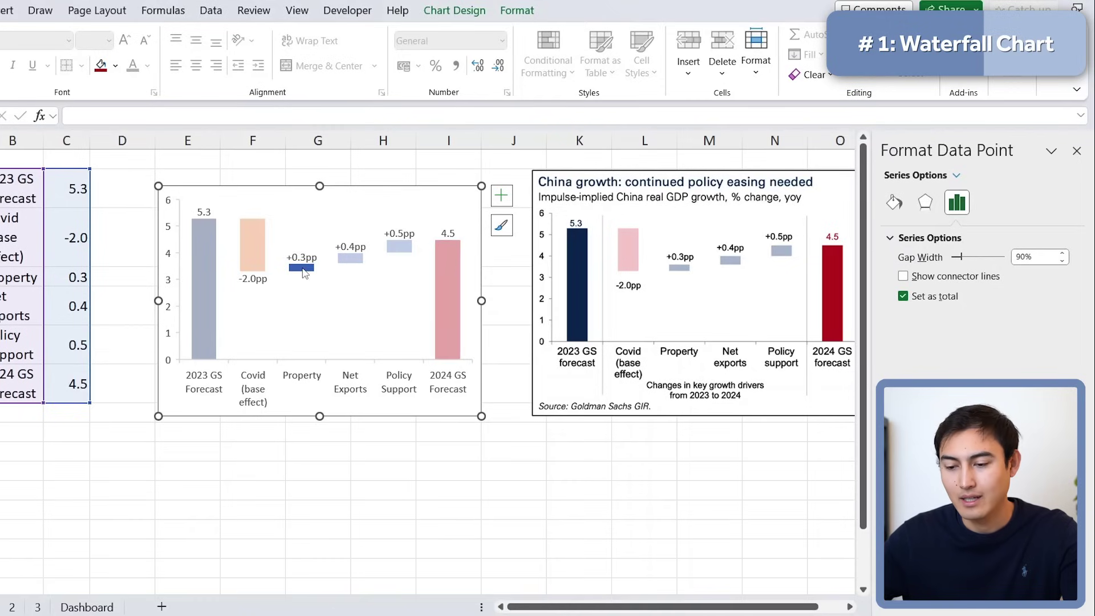
{"action": "left_click", "coordinate": [115, 65]}
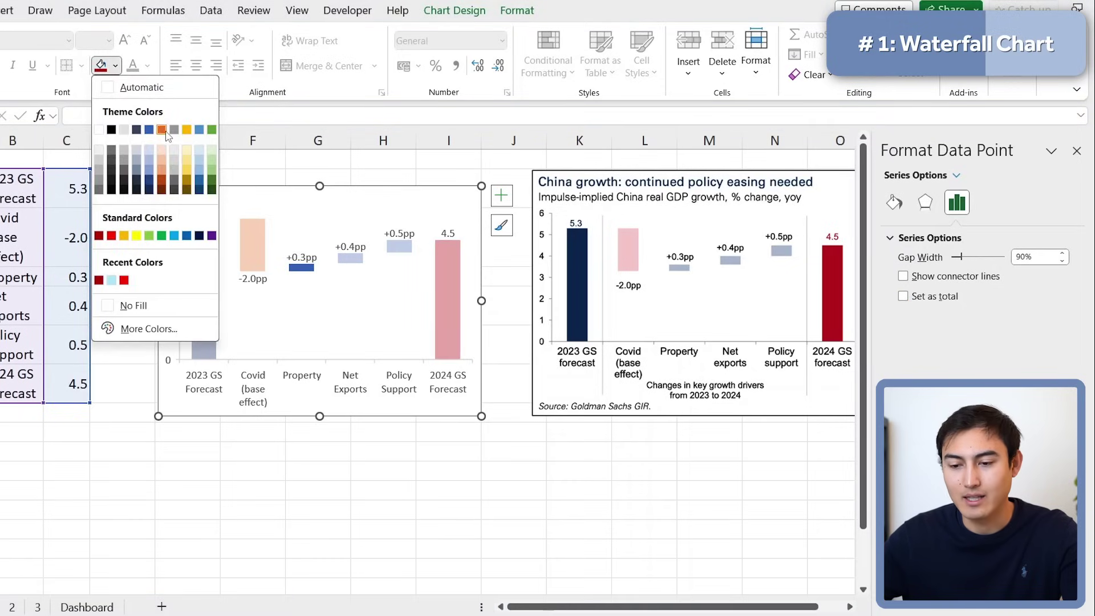
{"action": "left_click", "coordinate": [202, 174]}
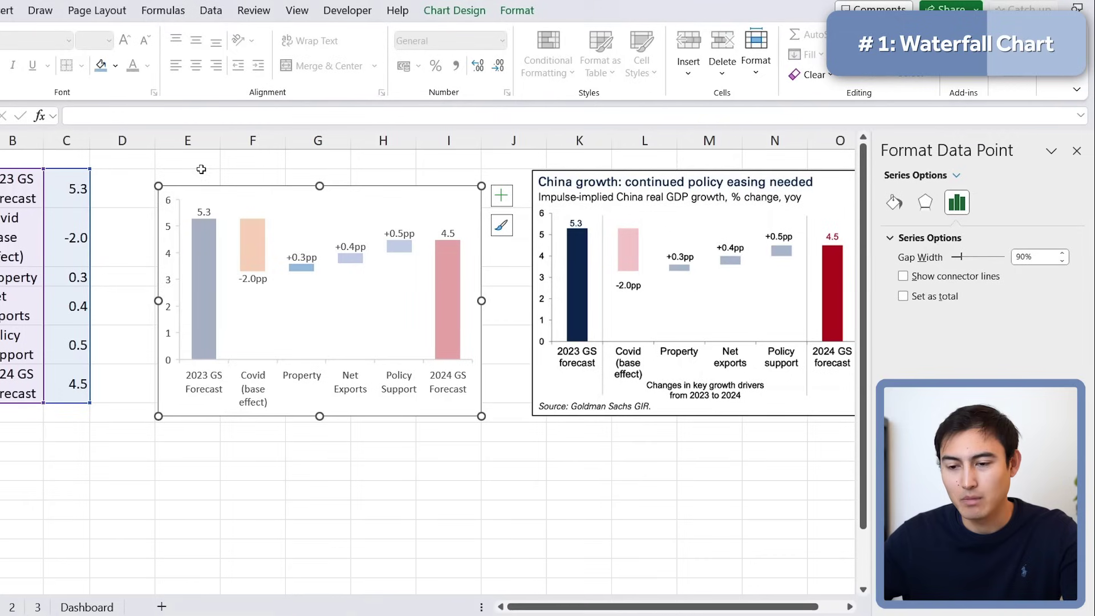
{"action": "left_click", "coordinate": [350, 258]}
{"action": "left_click", "coordinate": [101, 64]}
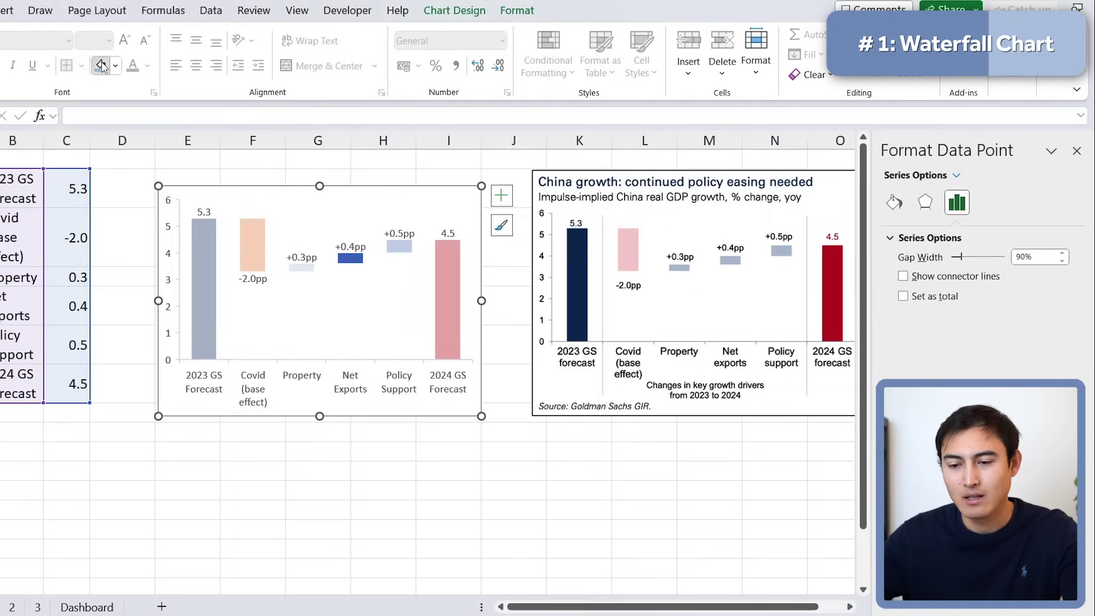
{"action": "left_click", "coordinate": [402, 247]}
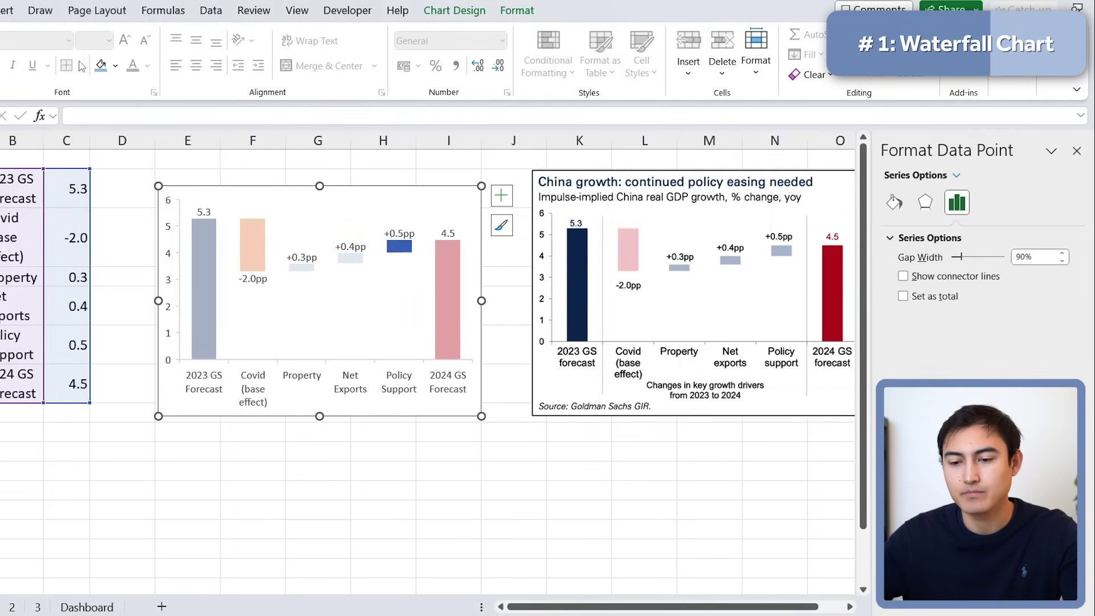
{"action": "left_click", "coordinate": [100, 64]}
Step: Fill the Covid (base effect) bar with standard dark red at 66% transparency
{"action": "left_click", "coordinate": [255, 242]}
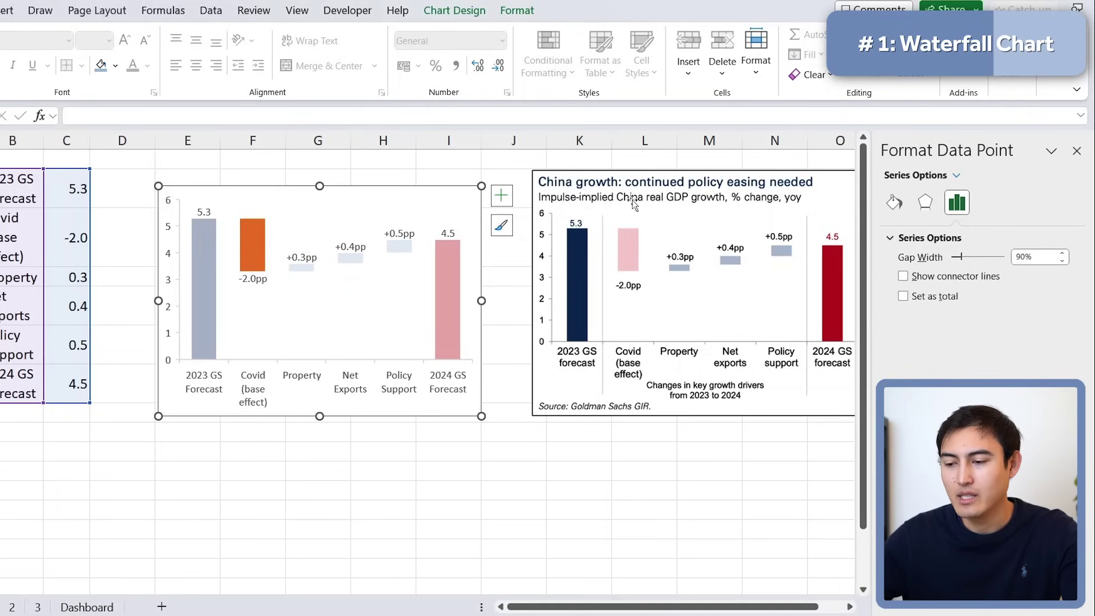
{"action": "left_click", "coordinate": [116, 66]}
{"action": "left_click", "coordinate": [99, 236]}
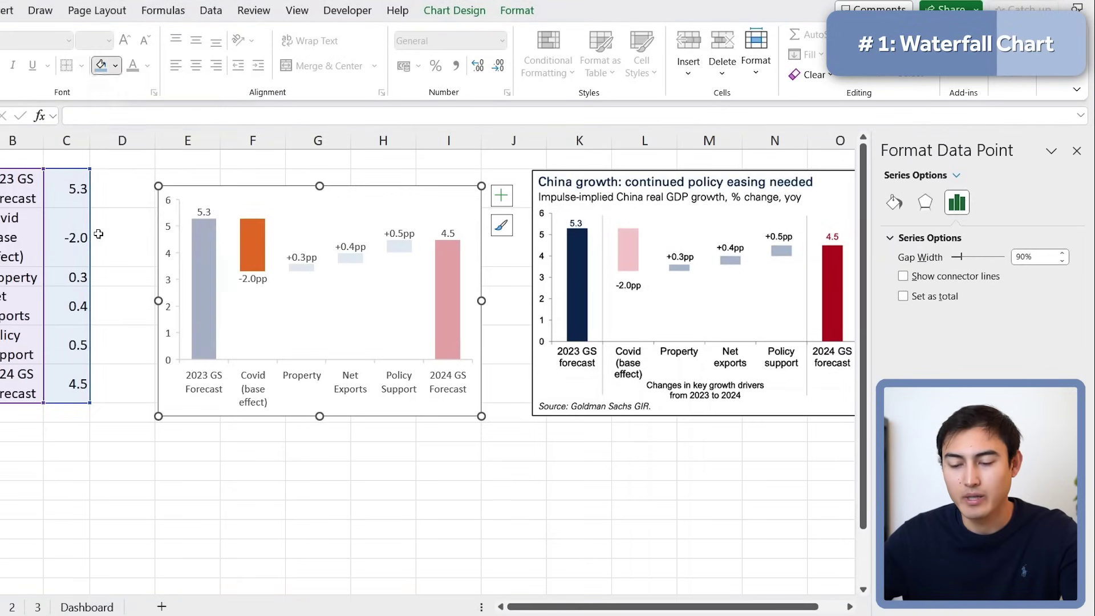
{"action": "left_click", "coordinate": [116, 65]}
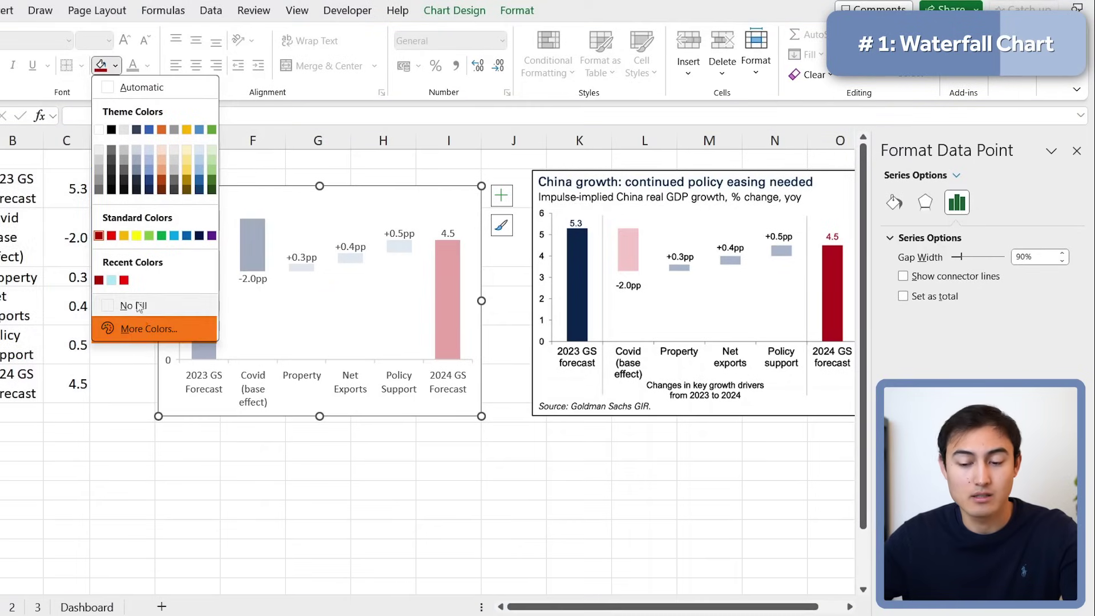
{"action": "left_click", "coordinate": [142, 330]}
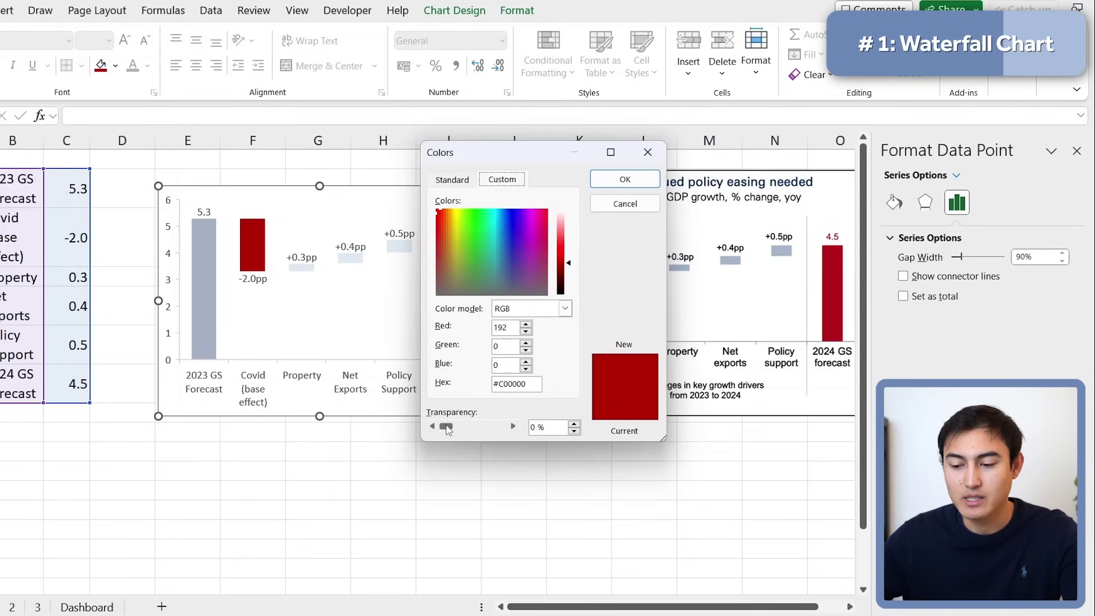
{"action": "left_click_drag", "start_coordinate": [447, 427], "coordinate": [458, 429]}
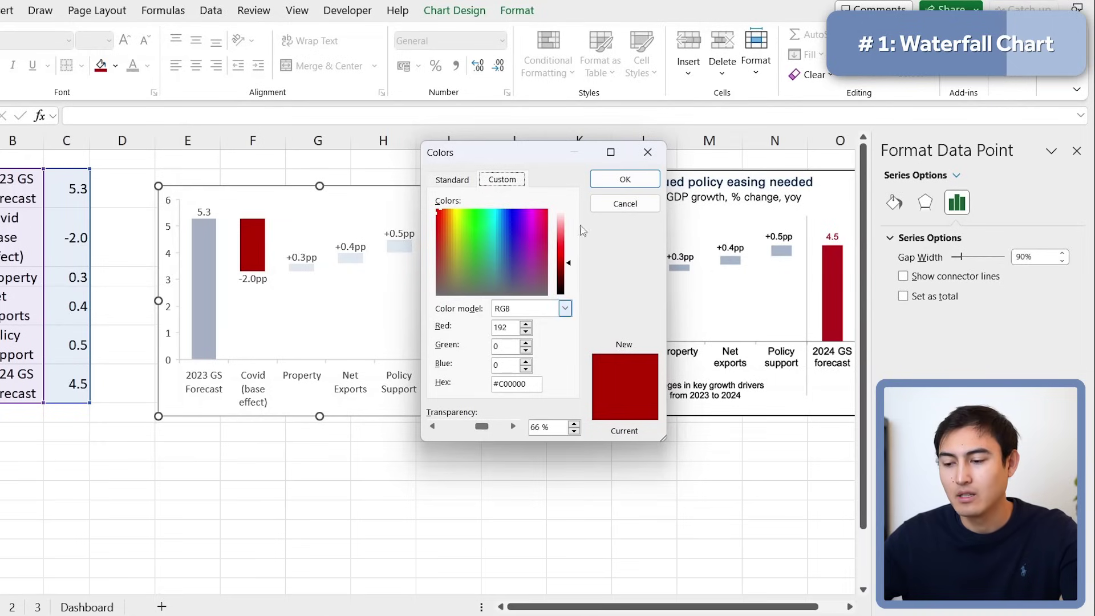
{"action": "left_click", "coordinate": [625, 182]}
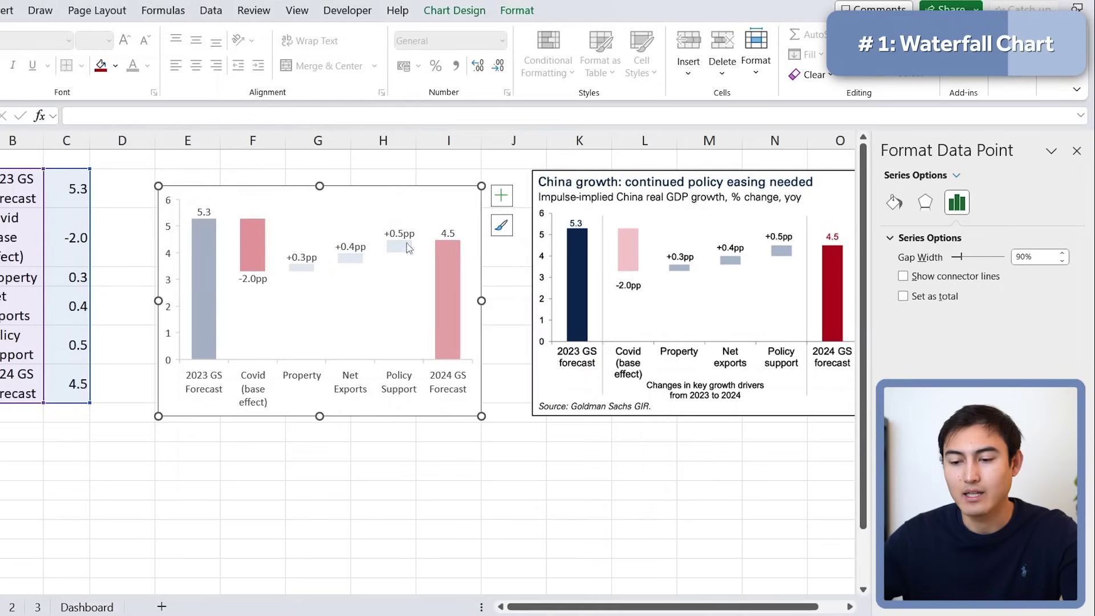
{"action": "left_click", "coordinate": [382, 490]}
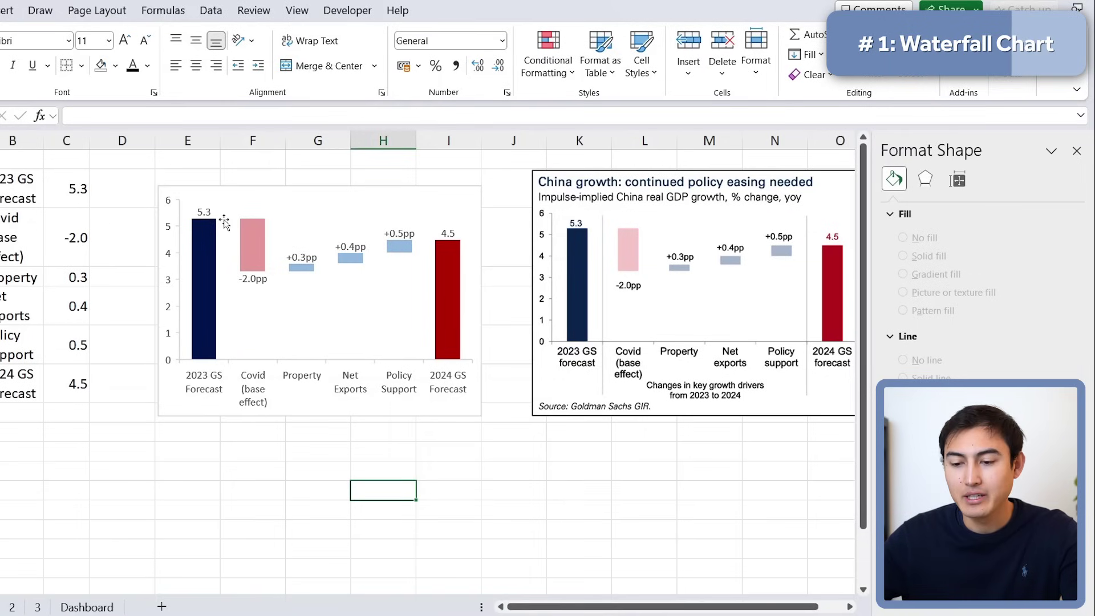
Step: Colour the 2023 GS Forecast data label's text dark blue and the 2024 GS Forecast data label's text dark red
{"action": "left_click", "coordinate": [205, 217]}
{"action": "left_click", "coordinate": [205, 213]}
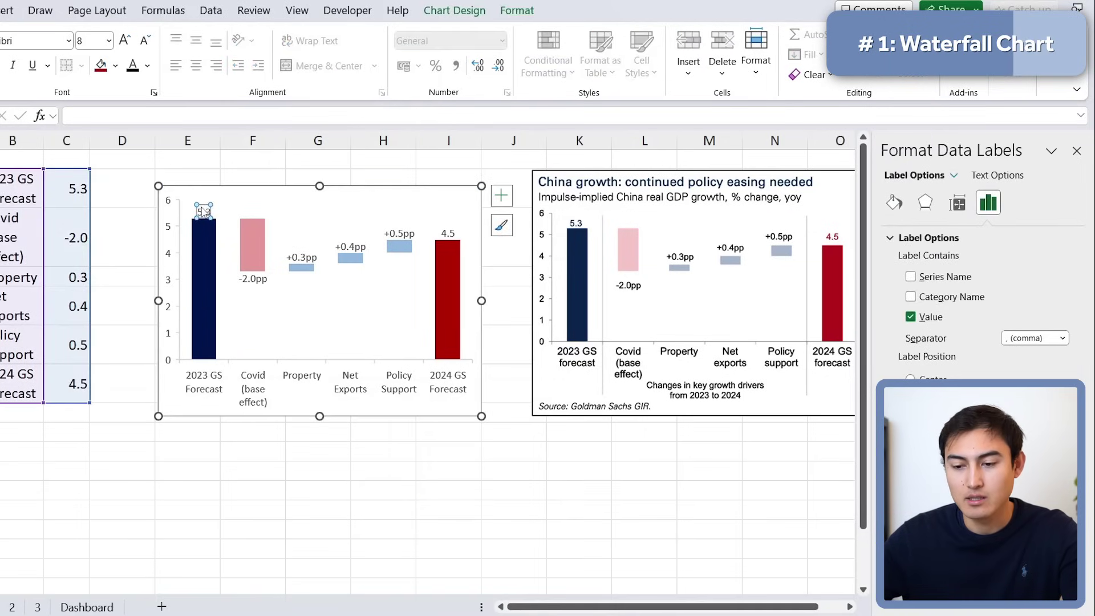
{"action": "left_click", "coordinate": [149, 66]}
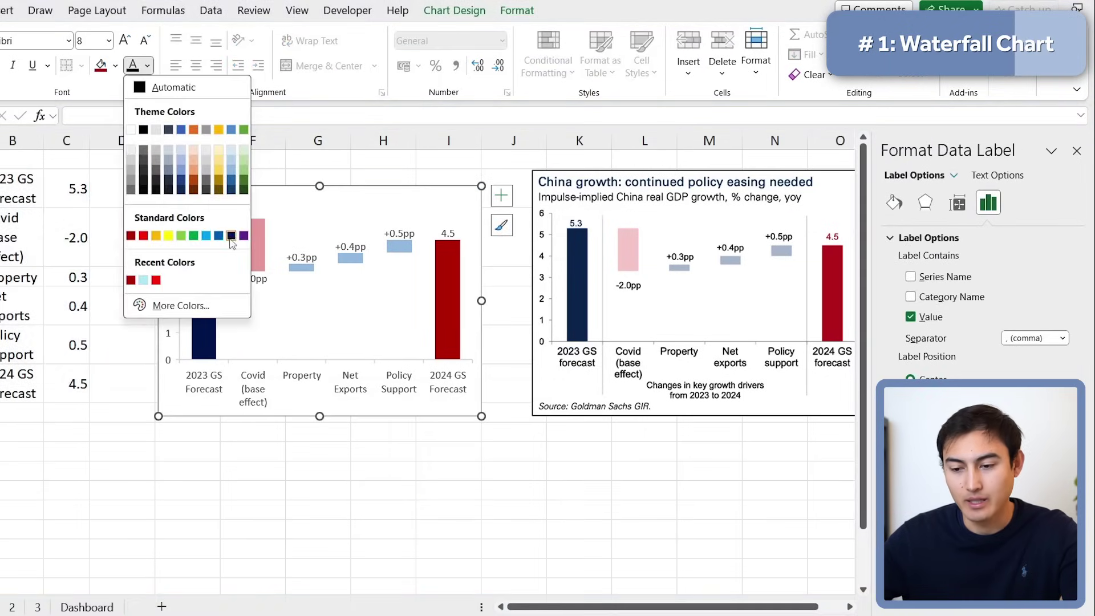
{"action": "left_click", "coordinate": [238, 242]}
{"action": "left_click", "coordinate": [449, 236]}
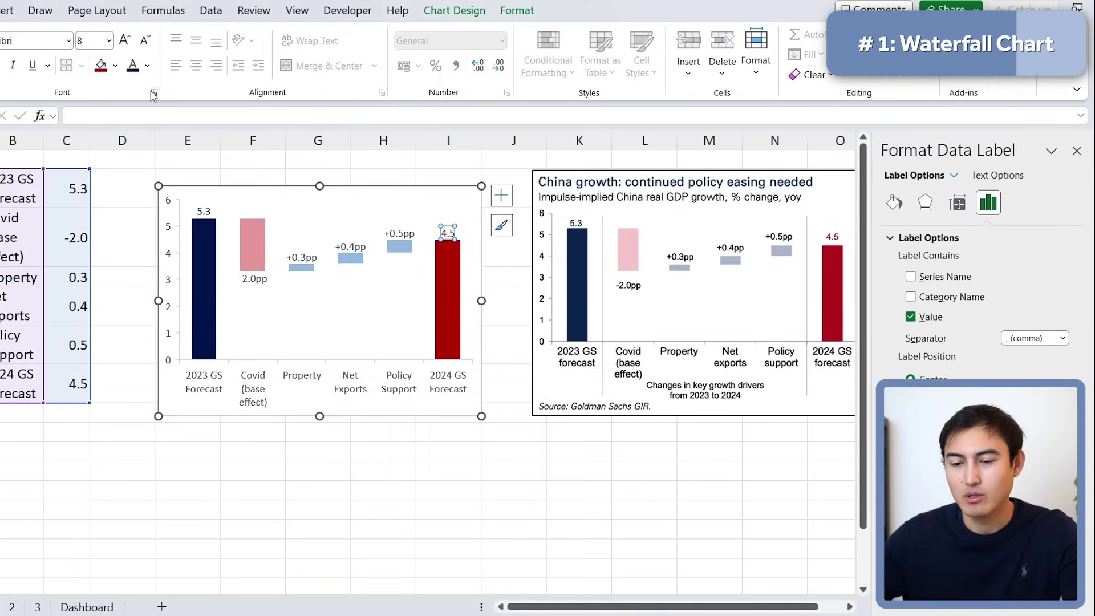
{"action": "left_click", "coordinate": [148, 66]}
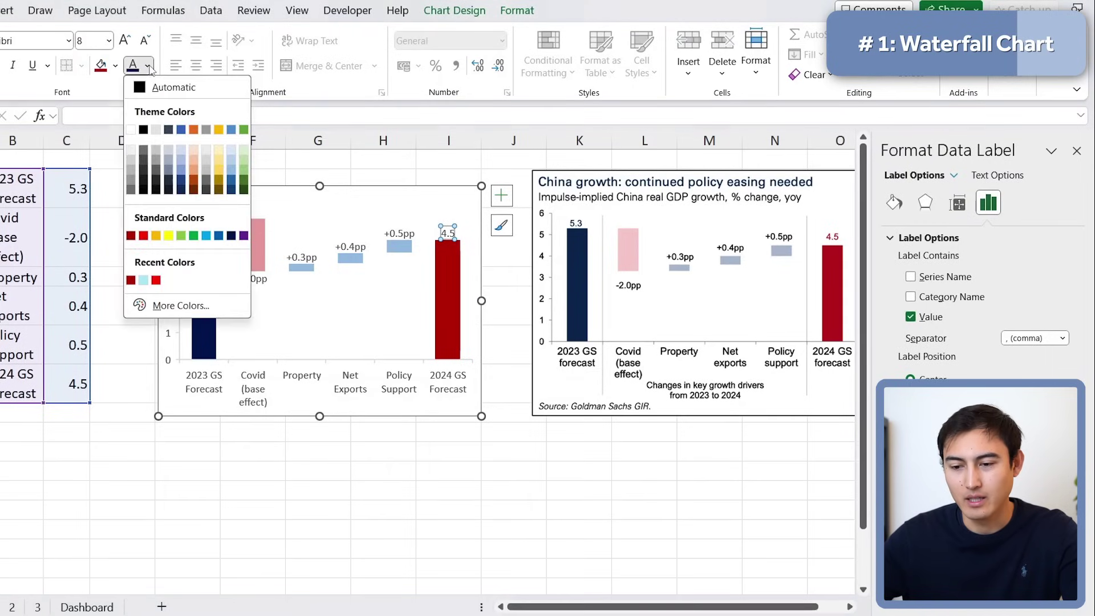
{"action": "left_click", "coordinate": [132, 279]}
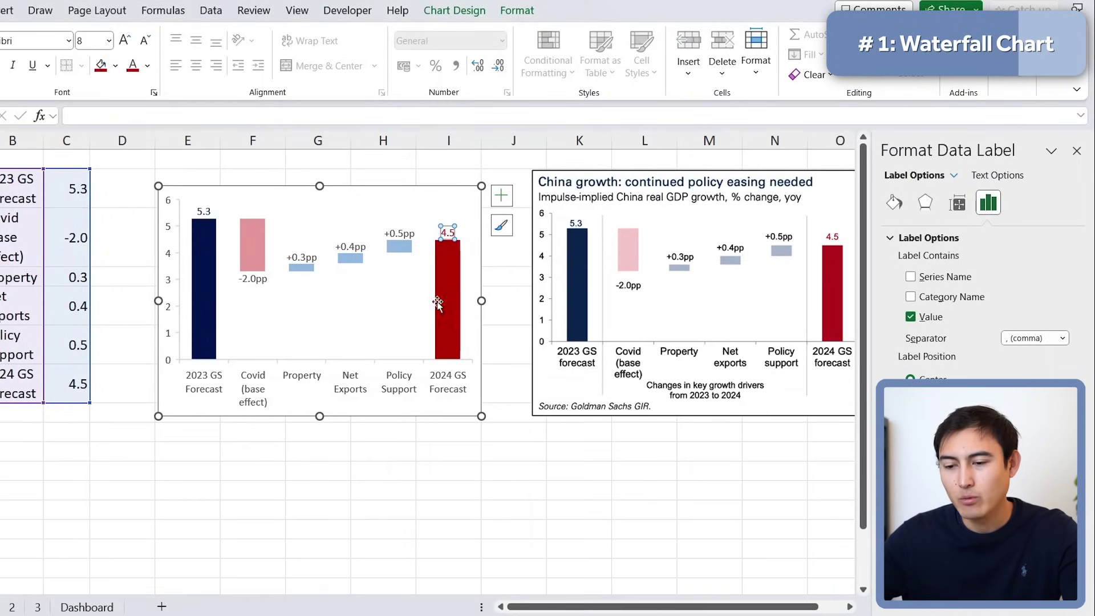
{"action": "left_click", "coordinate": [234, 470]}
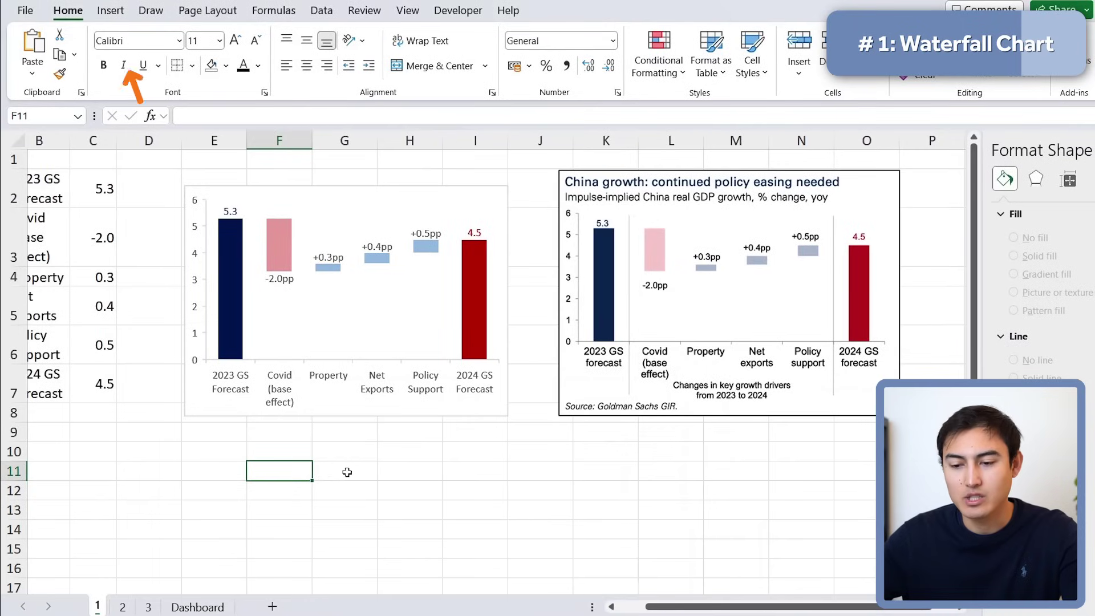
Step: Draw a straight vertical line between the 2023 GS Forecast and Covid bars, running from the chart's top to its category labels
{"action": "left_click", "coordinate": [113, 11]}
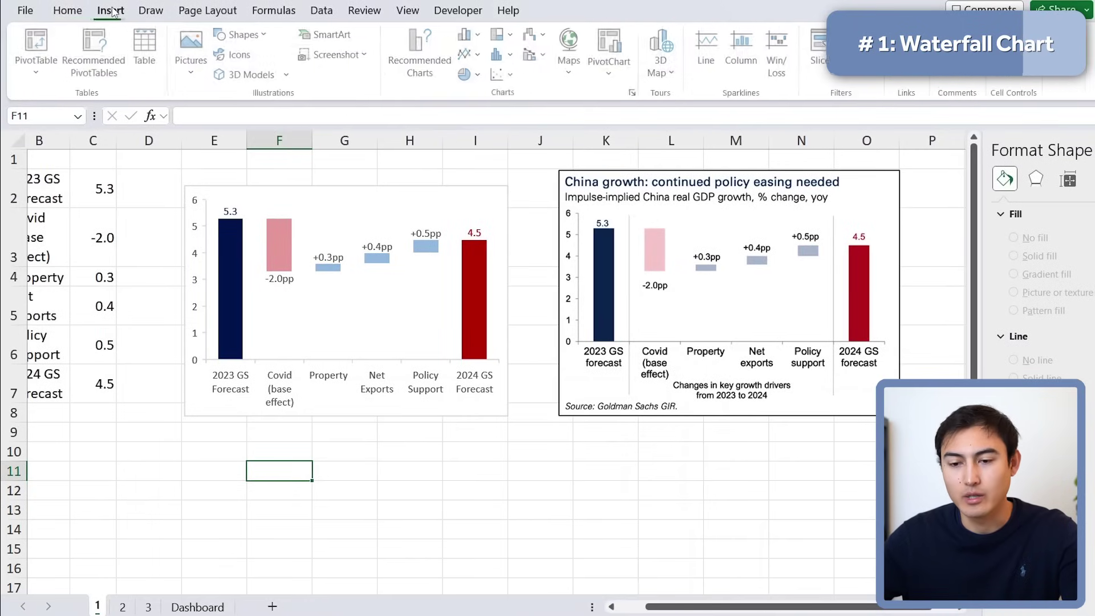
{"action": "left_click", "coordinate": [256, 35]}
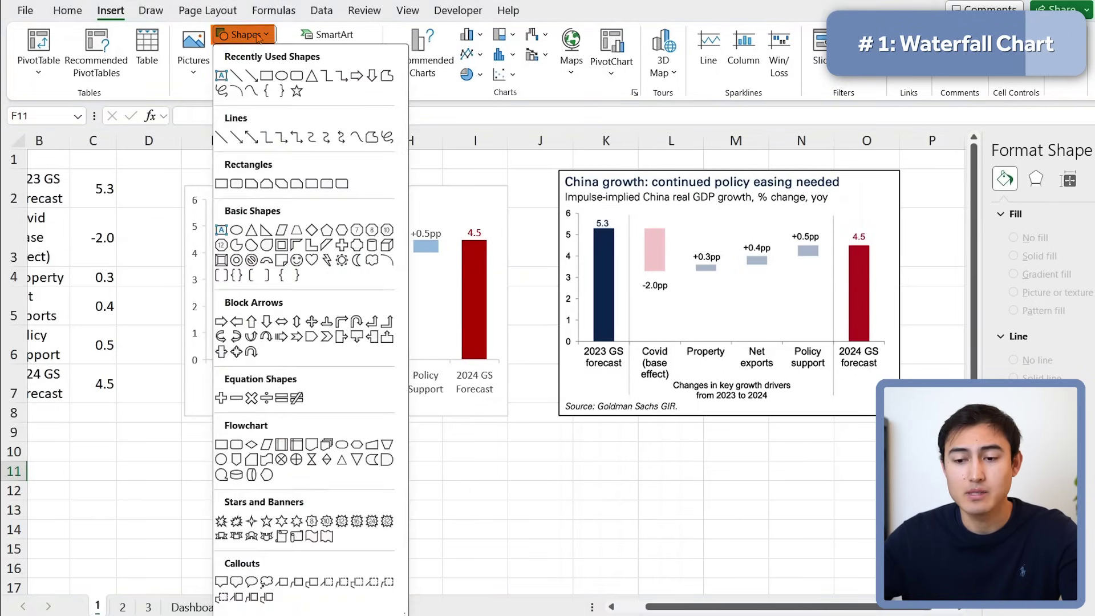
{"action": "left_click", "coordinate": [238, 77]}
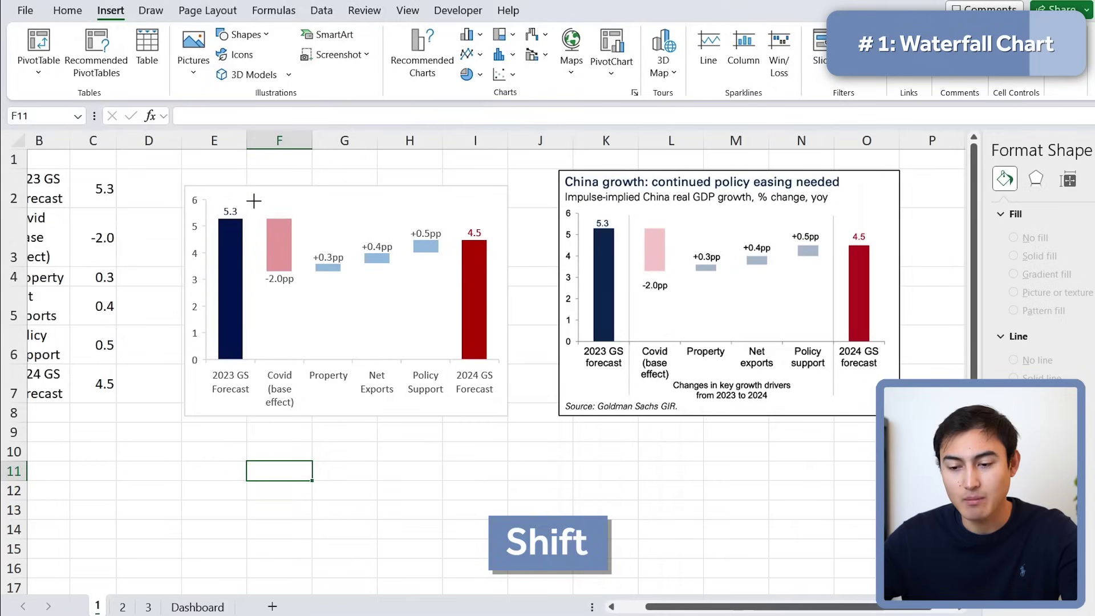
{"action": "left_click_drag", "start_coordinate": [254, 201], "coordinate": [253, 267]}
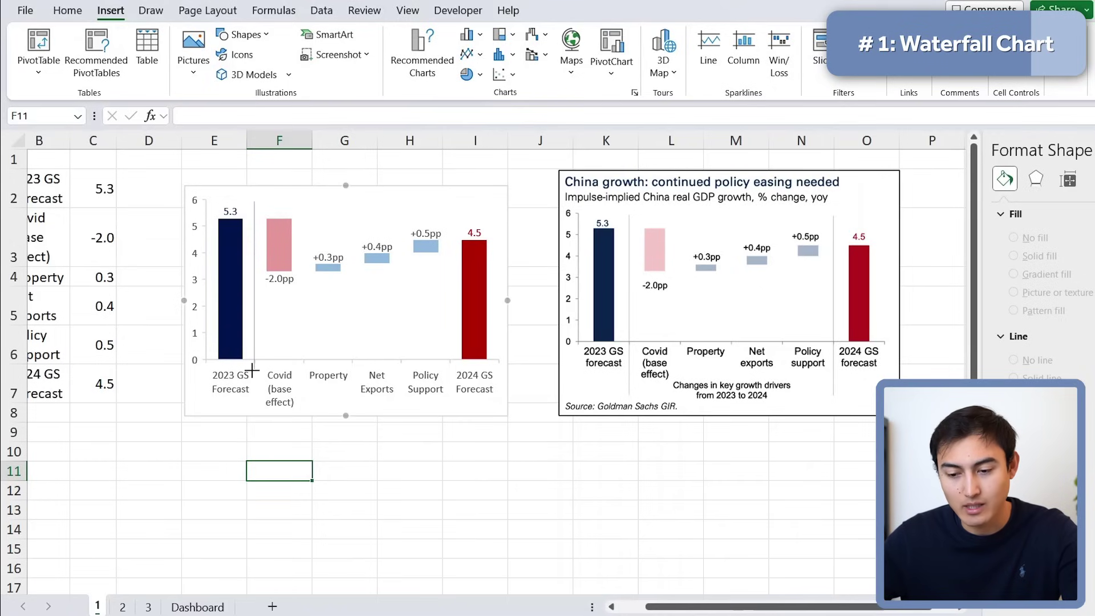
{"action": "left_click_drag", "start_coordinate": [253, 381], "coordinate": [255, 410]}
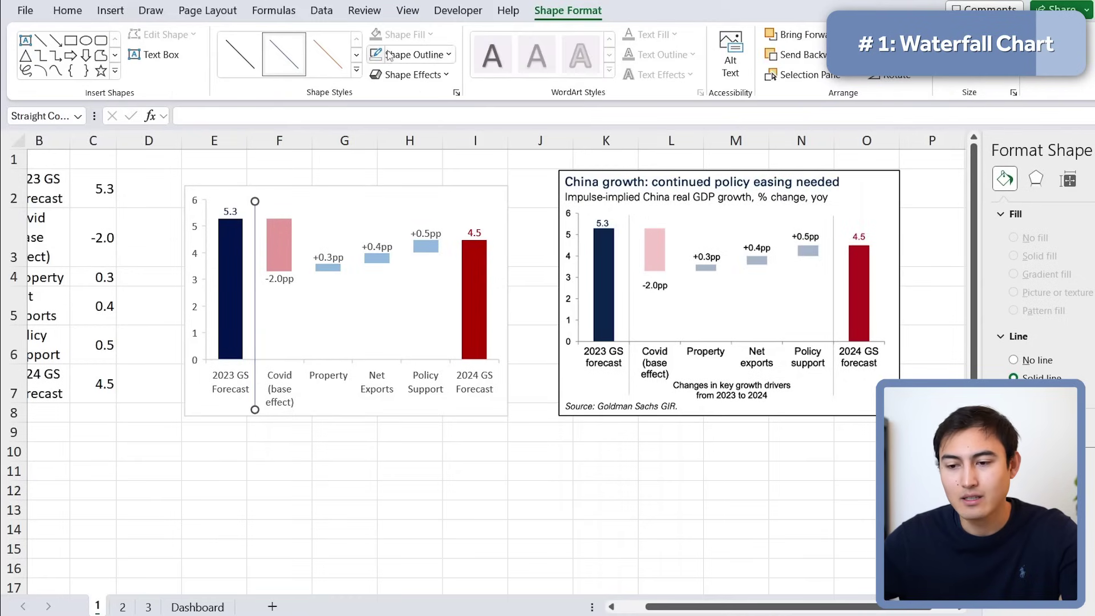
Step: Format the vertical divider line with the light grey theme colour and a ¾ pt weight
{"action": "left_click", "coordinate": [450, 56]}
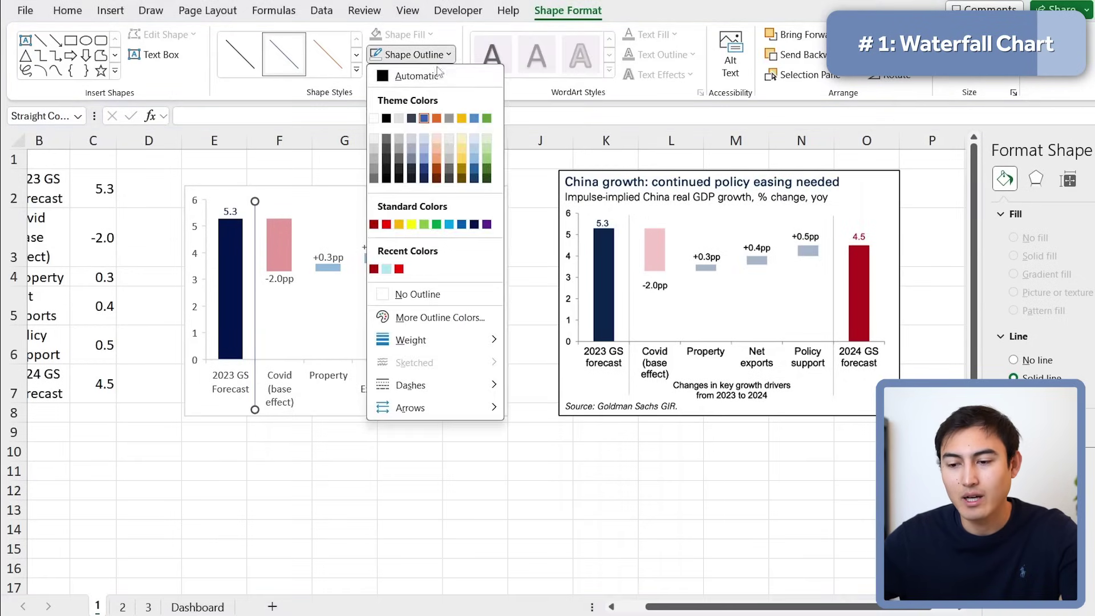
{"action": "left_click", "coordinate": [400, 119]}
{"action": "left_click", "coordinate": [450, 55]}
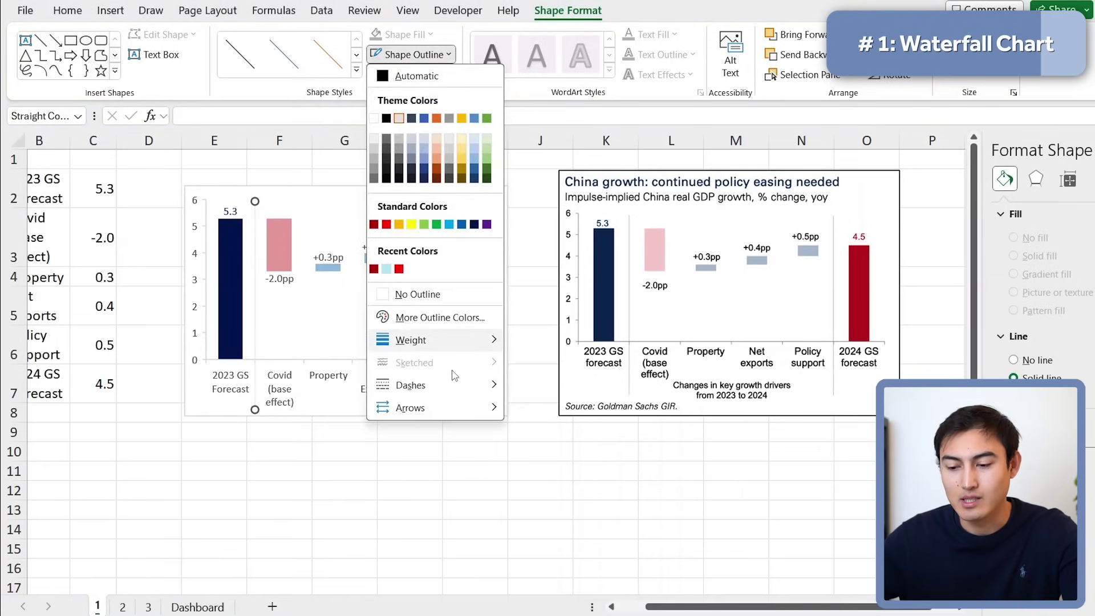
{"action": "mouse_move", "coordinate": [457, 337]}
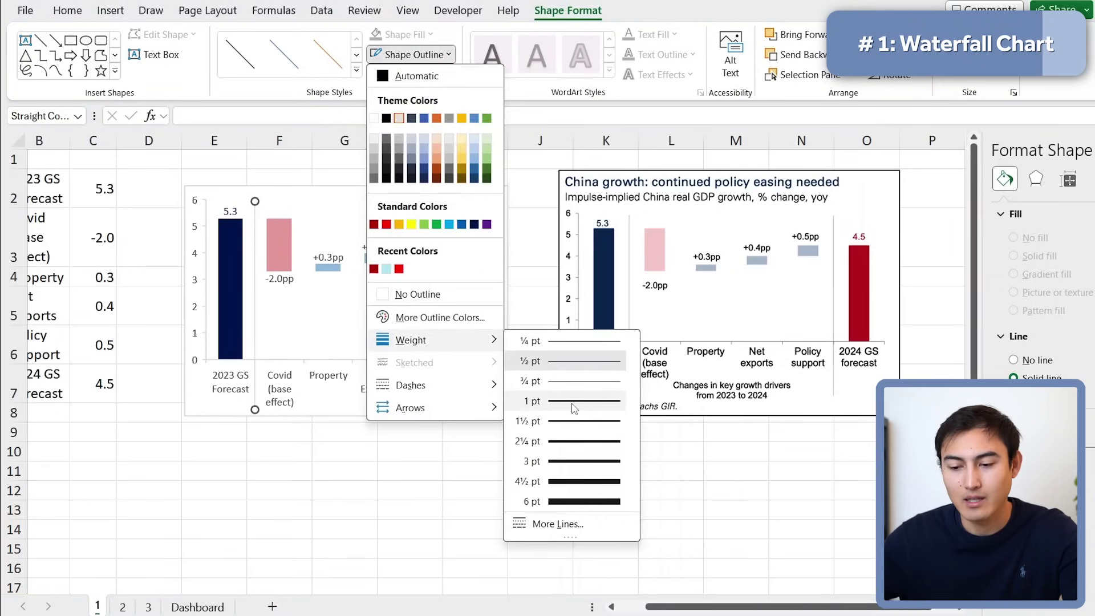
{"action": "left_click", "coordinate": [582, 387]}
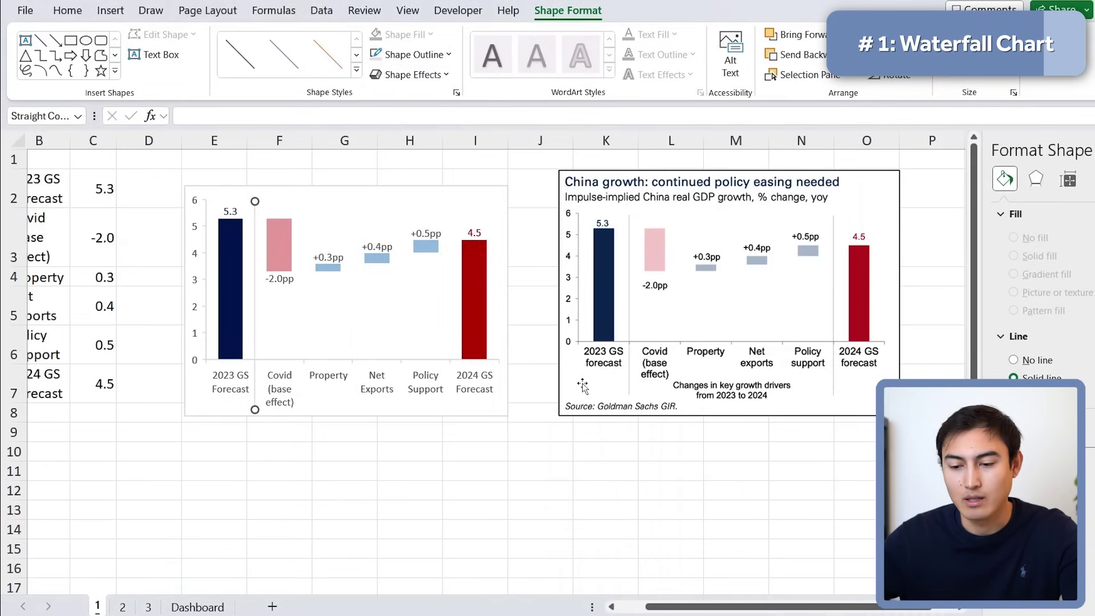
{"action": "left_click", "coordinate": [319, 447]}
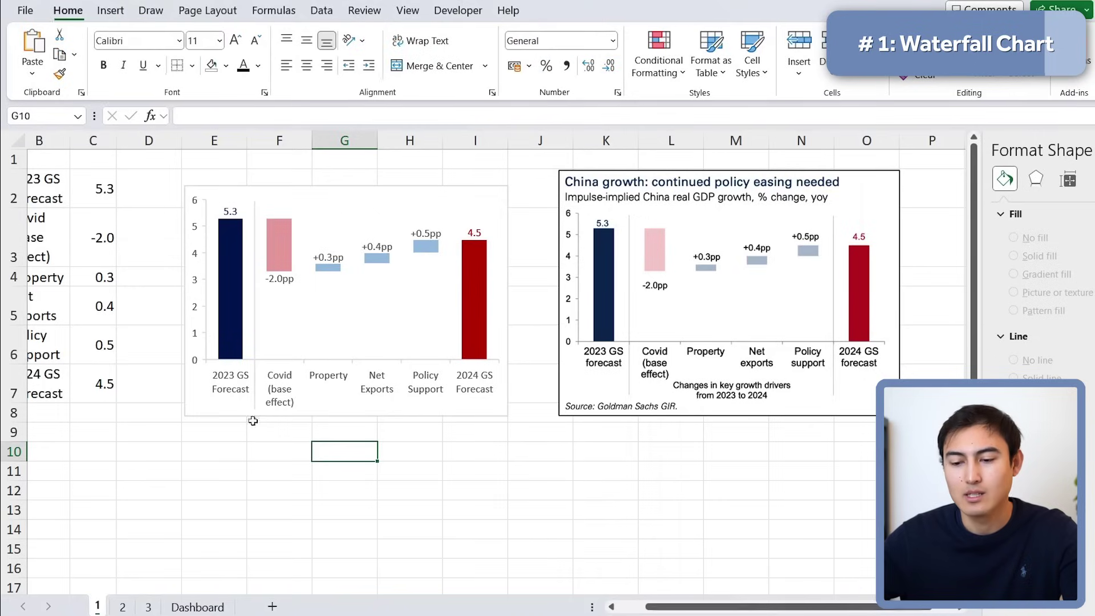
Step: Duplicate the grey divider line and place the copy between the Policy Support and 2024 GS Forecast bars
{"action": "left_click", "coordinate": [253, 280]}
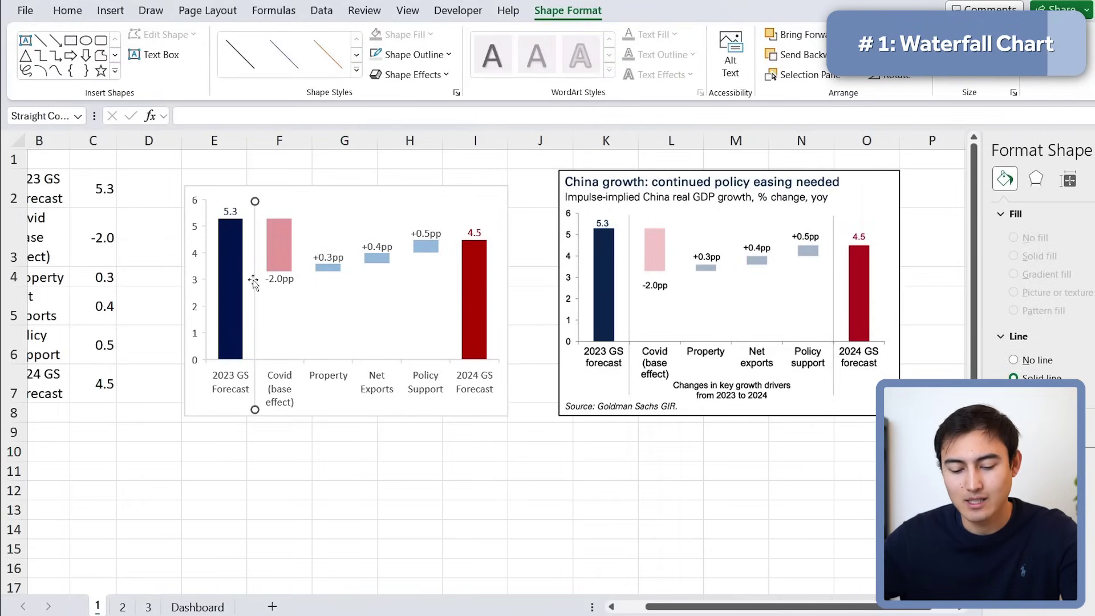
{"action": "left_click_drag", "start_coordinate": [252, 281], "coordinate": [449, 279]}
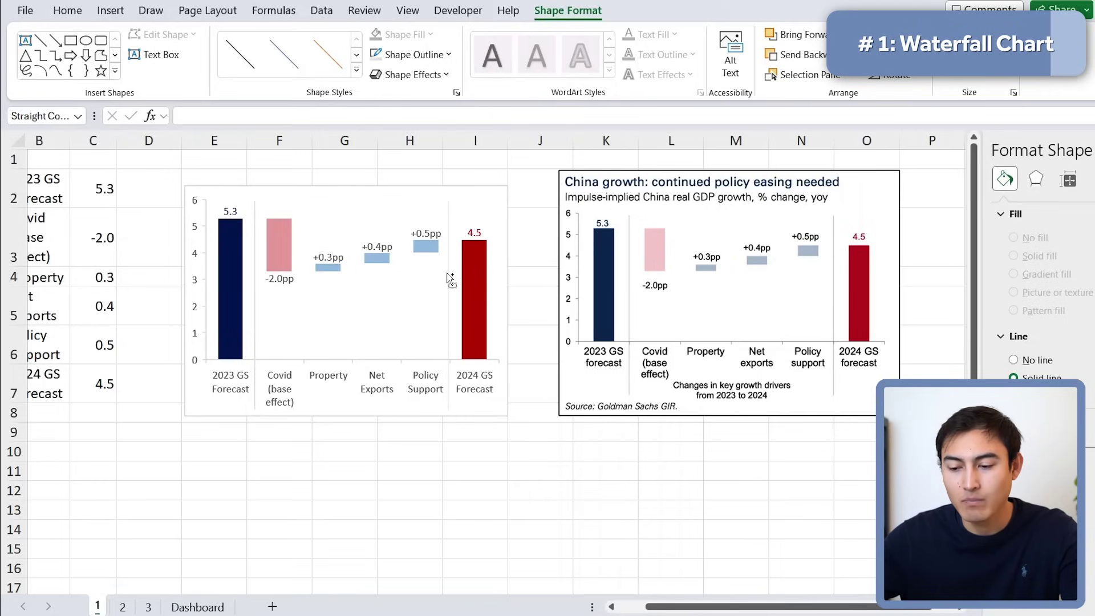
{"action": "left_click", "coordinate": [431, 504]}
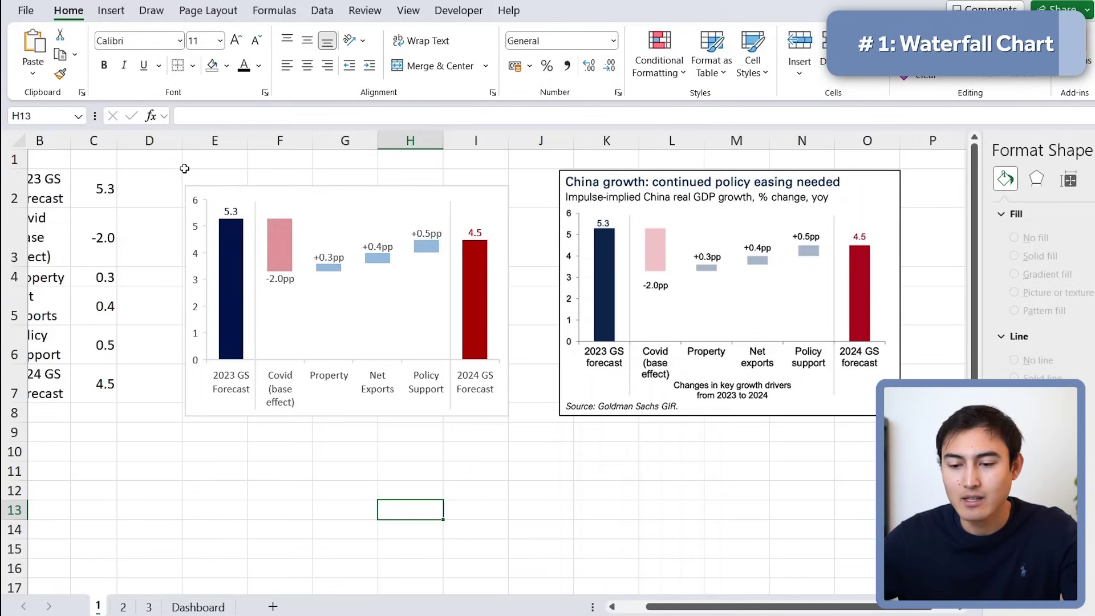
Step: Insert an empty text box across the top of the waterfall chart, about as wide as the chart
{"action": "left_click", "coordinate": [111, 11]}
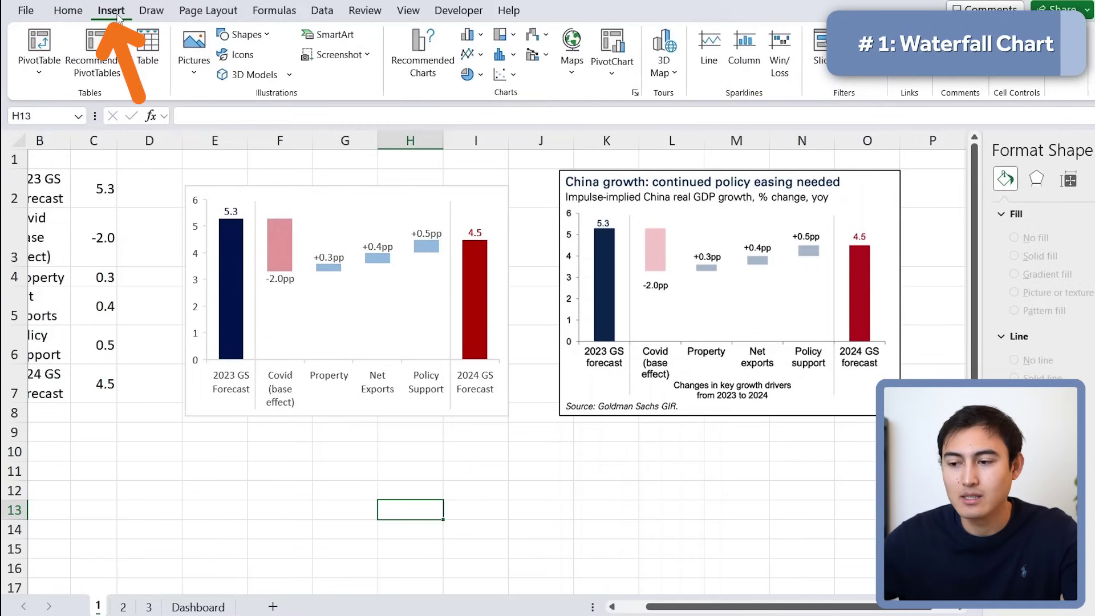
{"action": "left_click", "coordinate": [240, 35]}
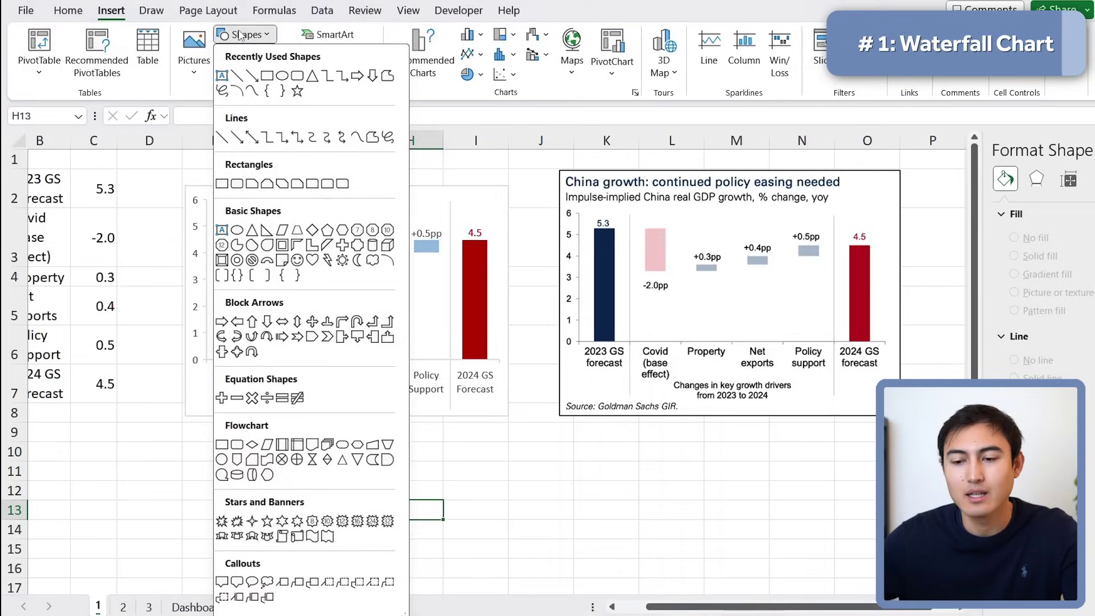
{"action": "left_click", "coordinate": [221, 76]}
{"action": "left_click_drag", "start_coordinate": [191, 165], "coordinate": [506, 195]}
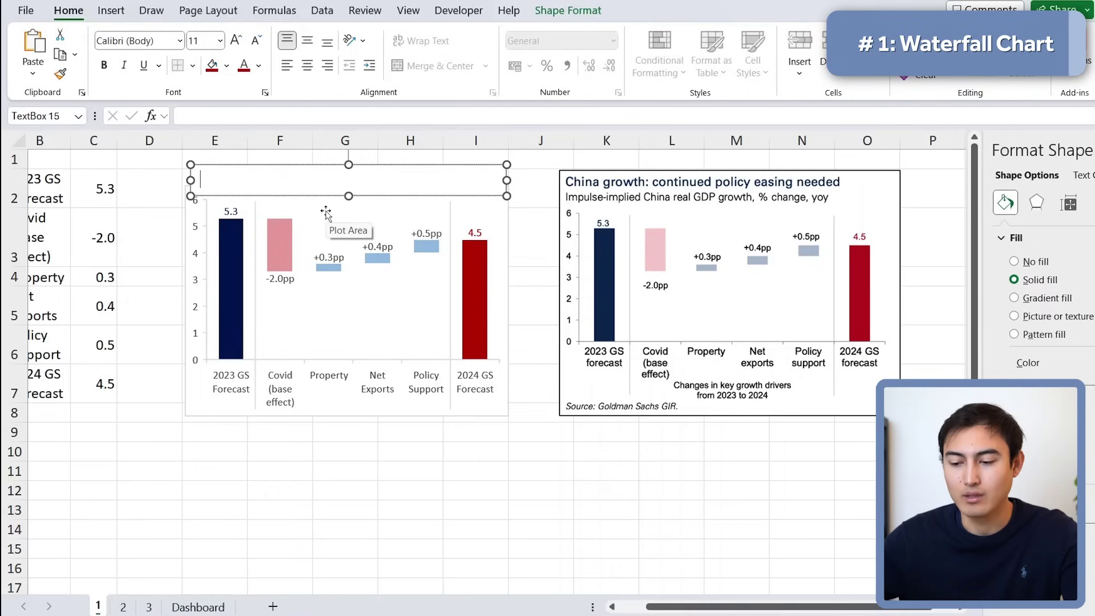
{"action": "left_click", "coordinate": [486, 467]}
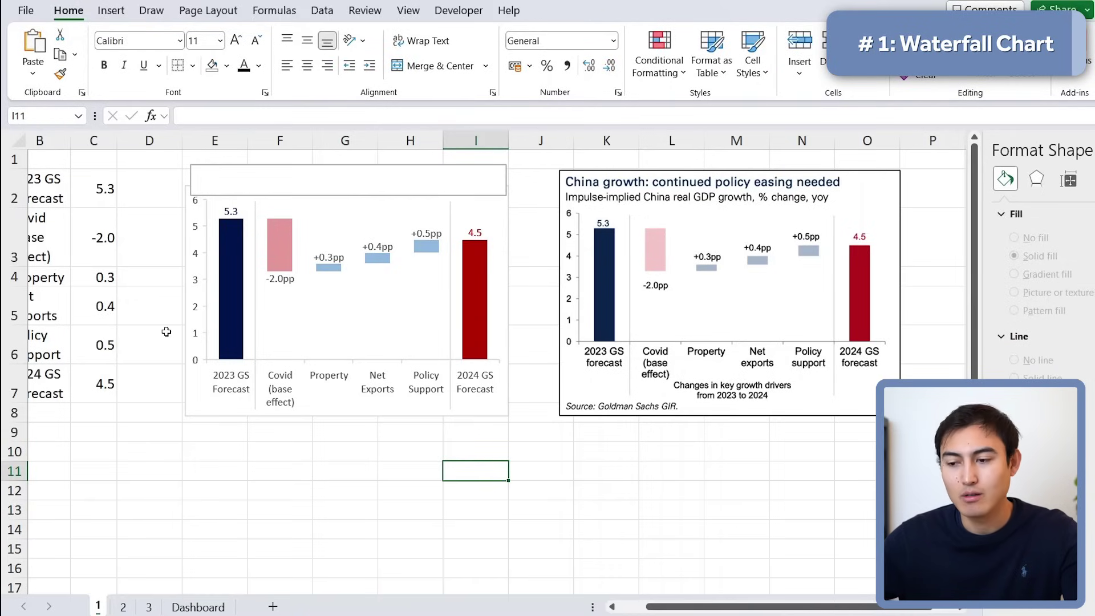
Step: Hide the worksheet gridlines
{"action": "key", "text": "alt"}
{"action": "key", "text": "w"}
{"action": "key", "text": "v"}
{"action": "key", "text": "g"}
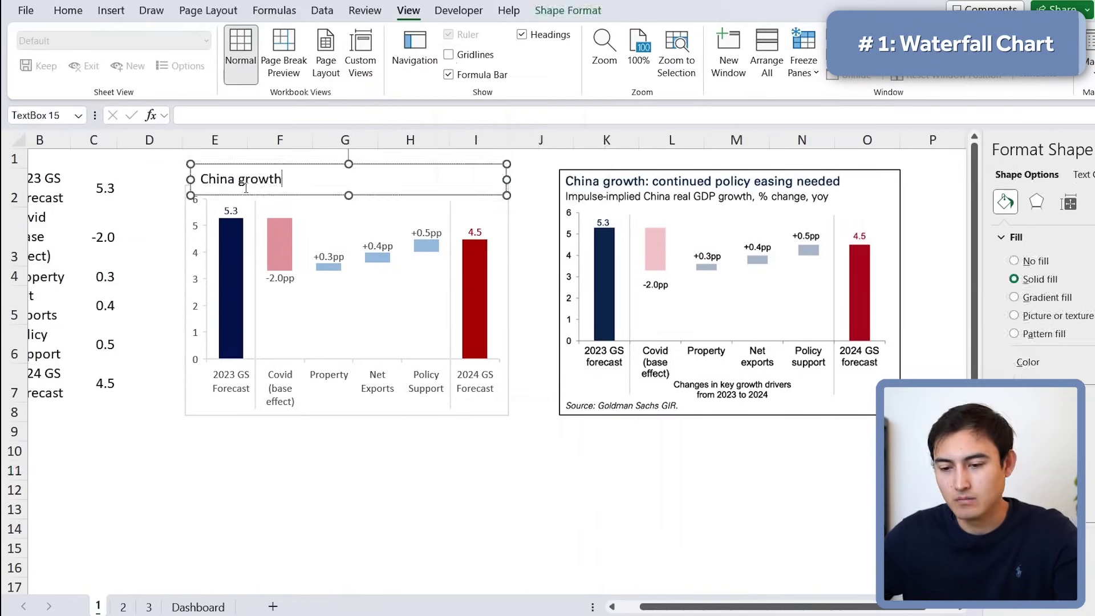
Step: Enter "China growth: continued policy easing needed" in the text box, with "Impulse-implied China real GDP growth, % change, yoy" on the second line
{"action": "type", "text": ": continued policy easing needed"}
{"action": "key", "text": "Return"}
{"action": "type", "text": "Impulse-implied China real"}
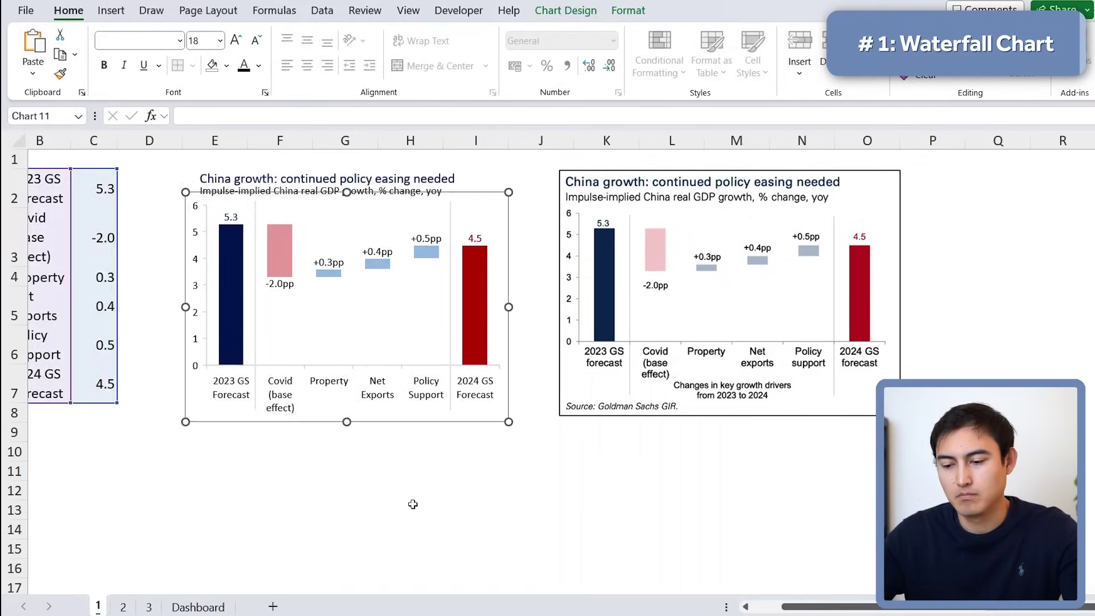
{"action": "left_click", "coordinate": [541, 530]}
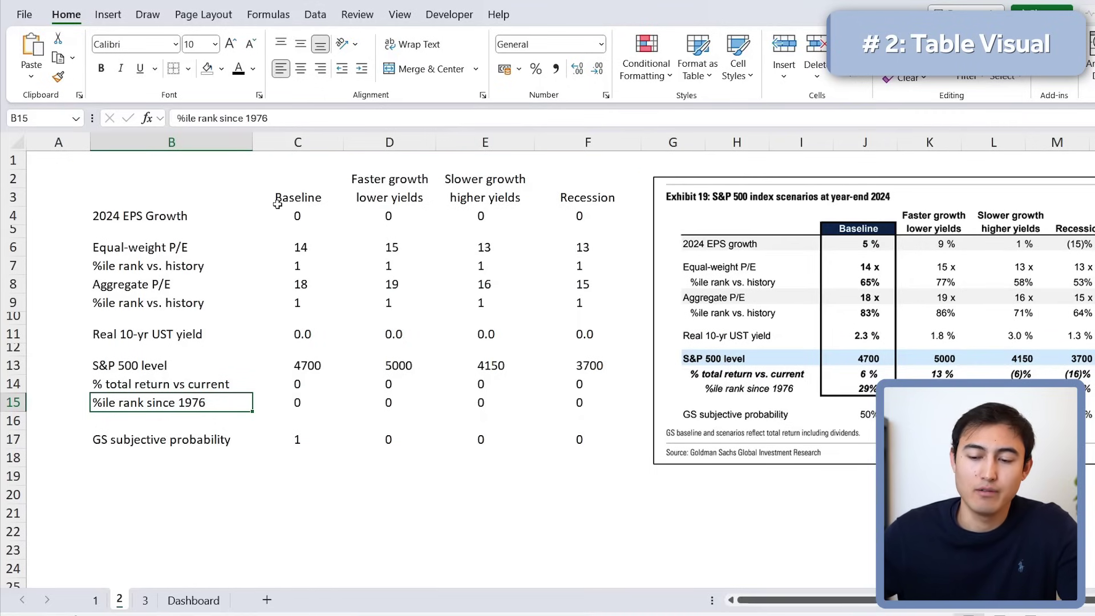
Step: Fill the 2024 EPS Growth row, B4:F4, with the lightest grey theme colour
{"action": "left_click", "coordinate": [151, 211]}
{"action": "key", "text": "shift+Right"}
{"action": "key", "text": "shift+Right"}
{"action": "key", "text": "shift+Right"}
{"action": "key", "text": "shift+Right"}
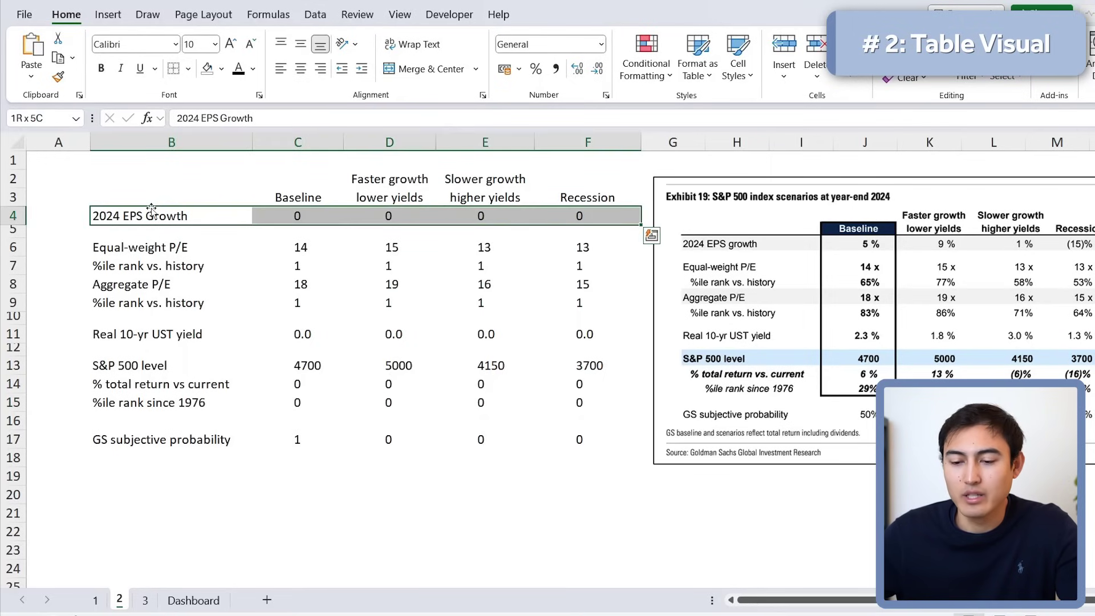
{"action": "key", "text": "alt"}
{"action": "key", "text": "h"}
{"action": "key", "text": "h"}
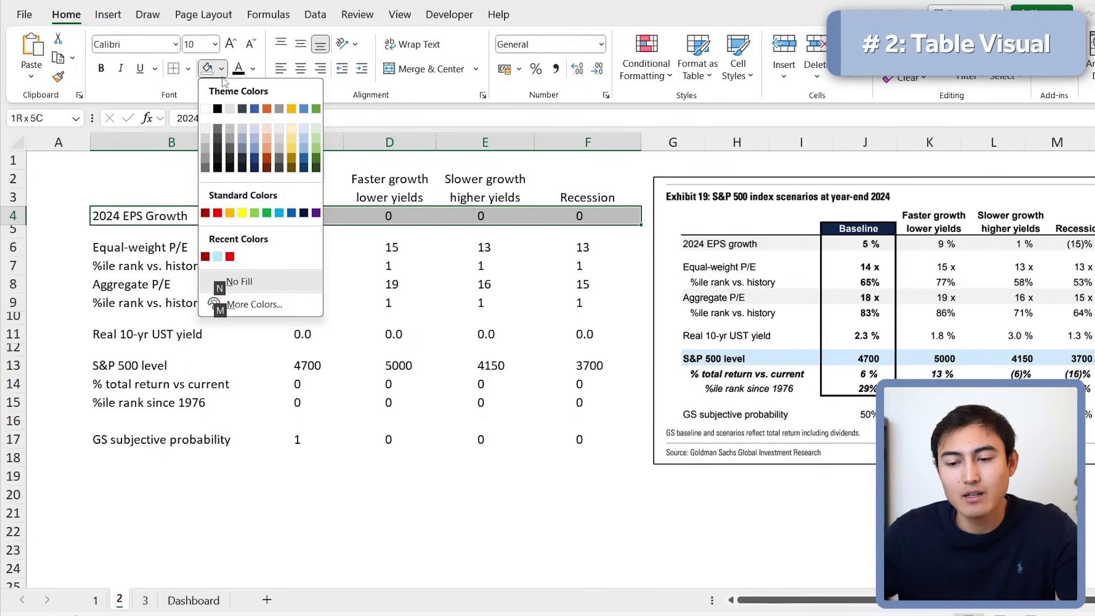
{"action": "left_click", "coordinate": [207, 137]}
Step: Fill the Aggregate P/E row, B8:F8, with the same light grey as the 2024 EPS Growth row
{"action": "key", "text": "Down"}
{"action": "key", "text": "Down"}
{"action": "key", "text": "Down"}
{"action": "key", "text": "Down"}
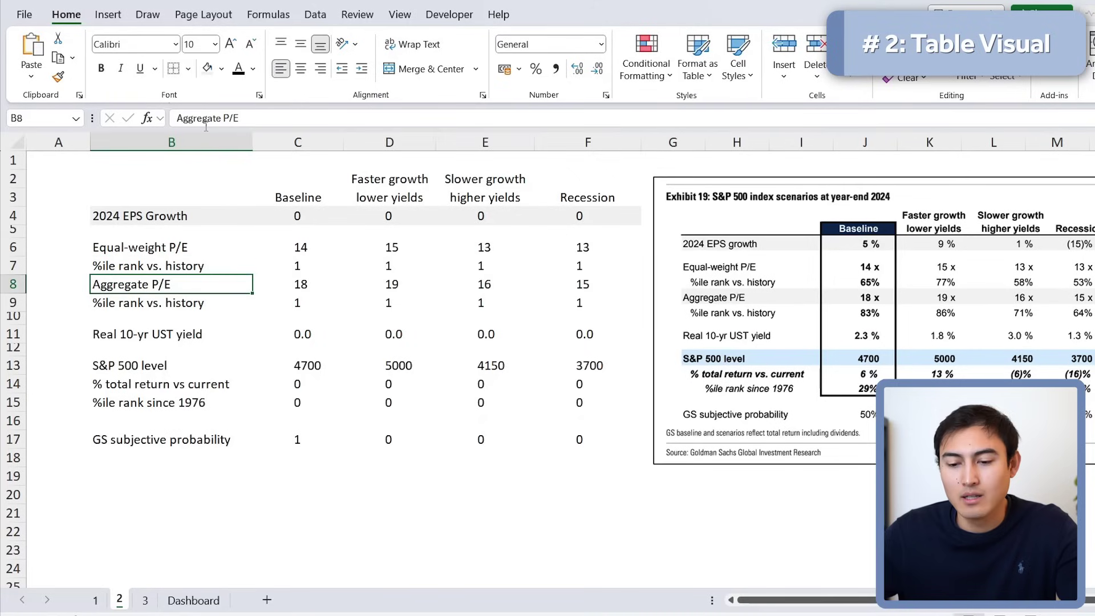
{"action": "key", "text": "shift+Right"}
{"action": "key", "text": "shift+Right"}
{"action": "key", "text": "shift+Right"}
{"action": "key", "text": "shift+Right"}
{"action": "key", "text": "F4"}
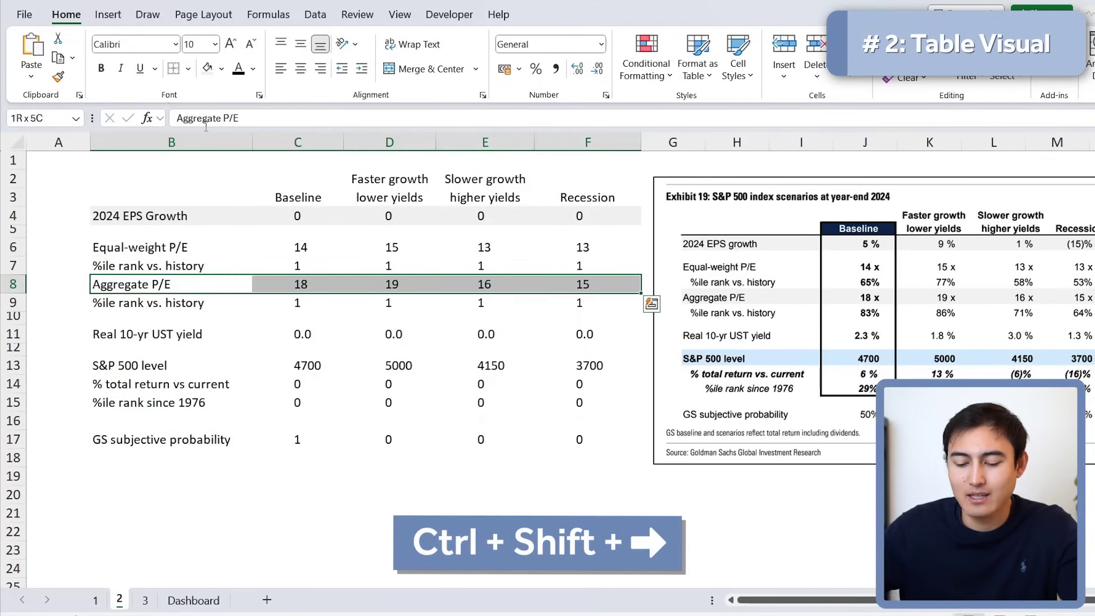
{"action": "key", "text": "alt"}
{"action": "key", "text": "h"}
{"action": "key", "text": "h"}
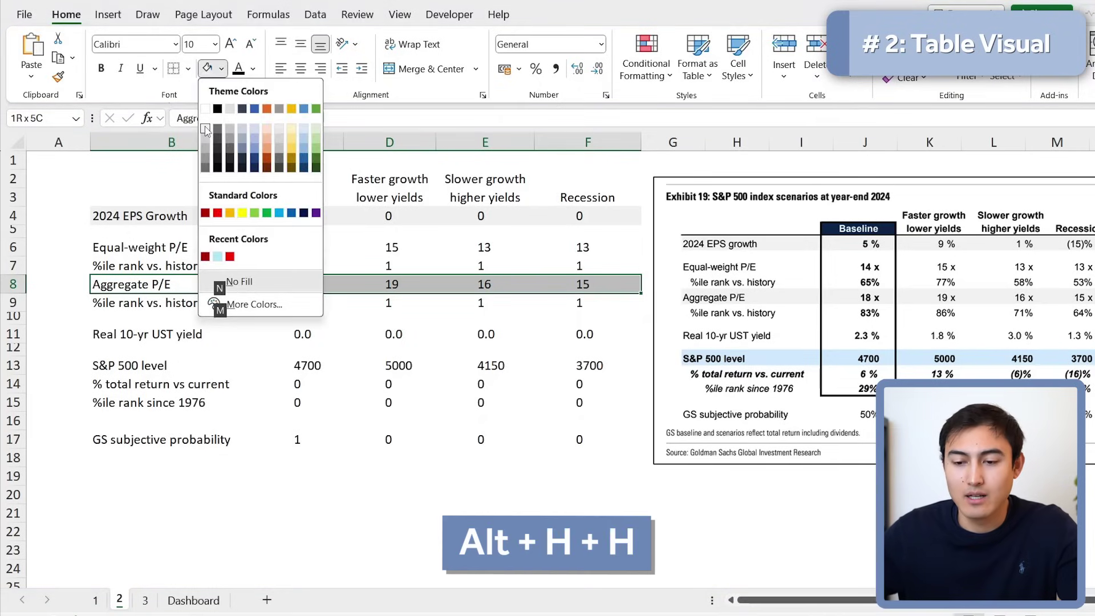
{"action": "key", "text": "Escape"}
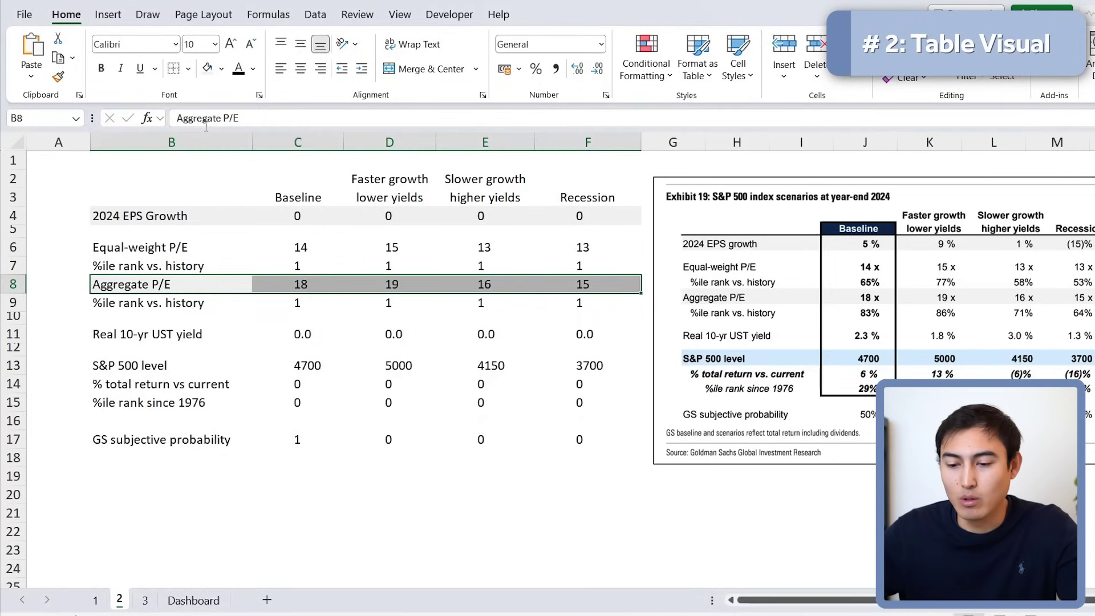
Step: Fill the S&P 500 level row, B13:F13, with the second-lightest tint of the light blue theme colour
{"action": "key", "text": "Down"}
{"action": "key", "text": "Down"}
{"action": "key", "text": "Down"}
{"action": "key", "text": "Down"}
{"action": "key", "text": "Down"}
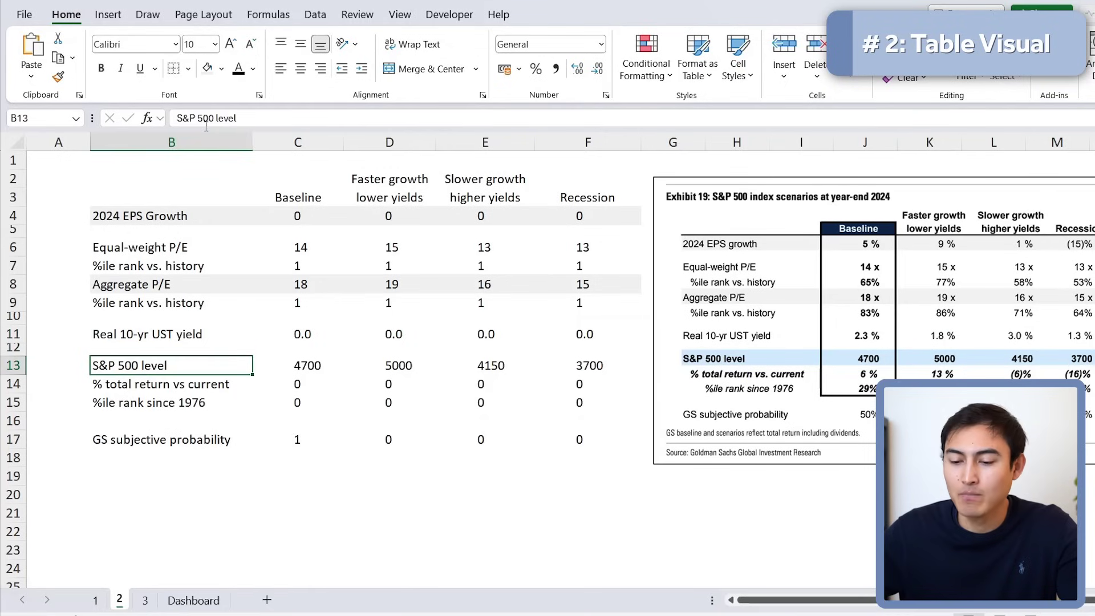
{"action": "key", "text": "ctrl+shift+Right"}
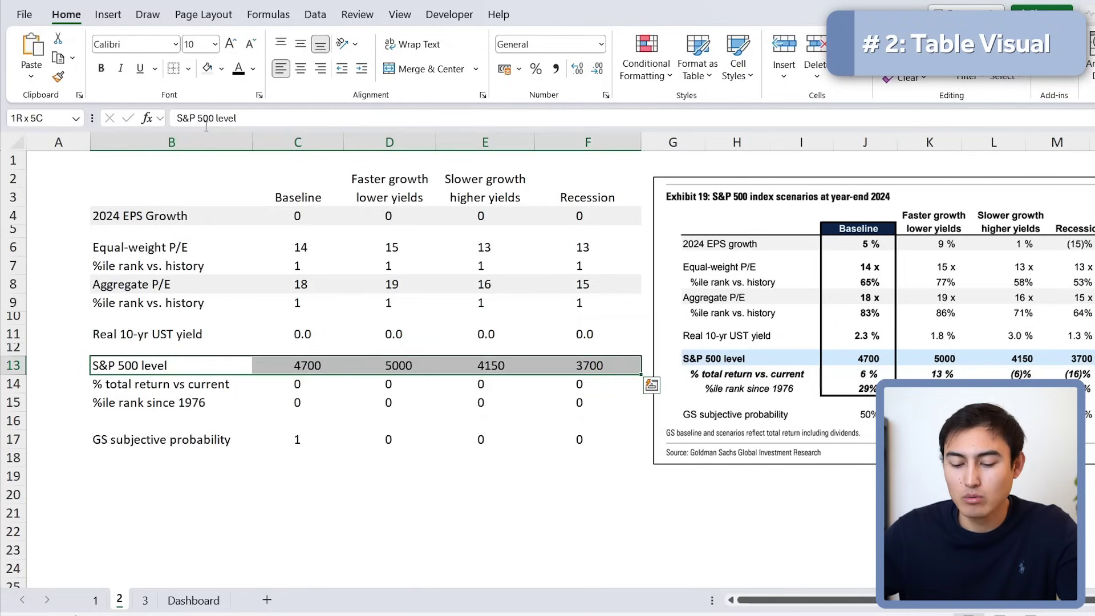
{"action": "key", "text": "alt"}
{"action": "key", "text": "h"}
{"action": "key", "text": "h"}
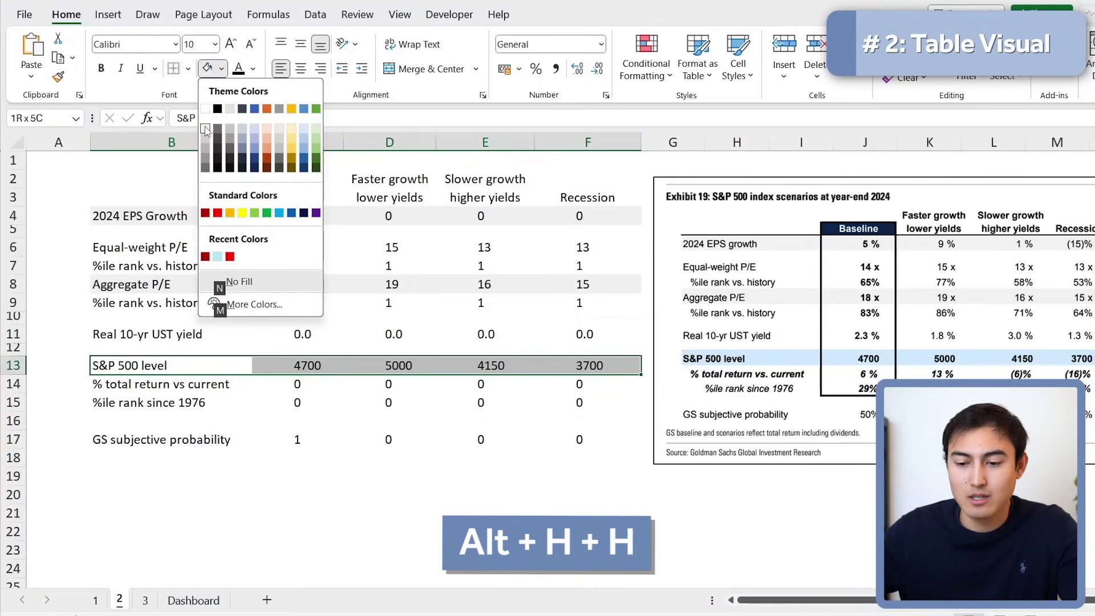
{"action": "key", "text": "Down"}
{"action": "key", "text": "Right"}
{"action": "key", "text": "Right"}
{"action": "key", "text": "Right"}
{"action": "key", "text": "Right"}
{"action": "key", "text": "Right"}
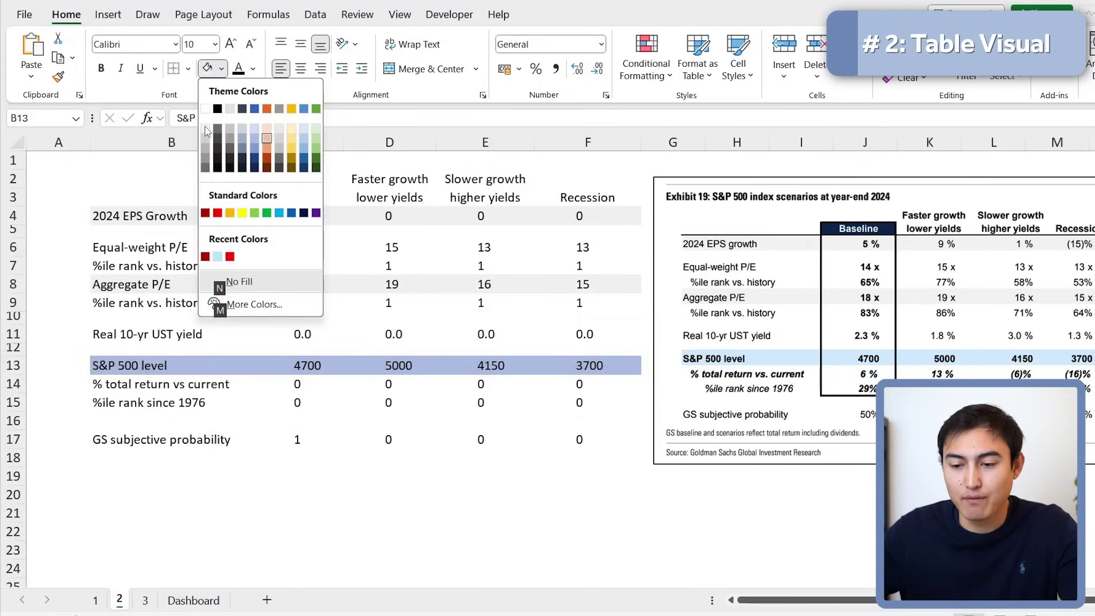
{"action": "key", "text": "Right"}
{"action": "key", "text": "Right"}
{"action": "key", "text": "Right"}
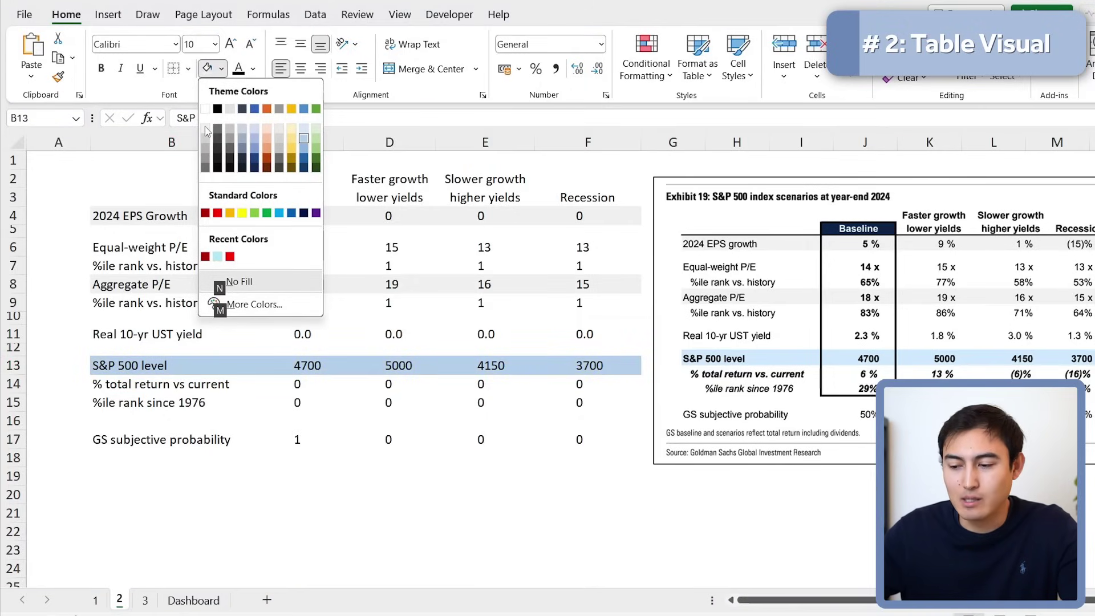
{"action": "key", "text": "Return"}
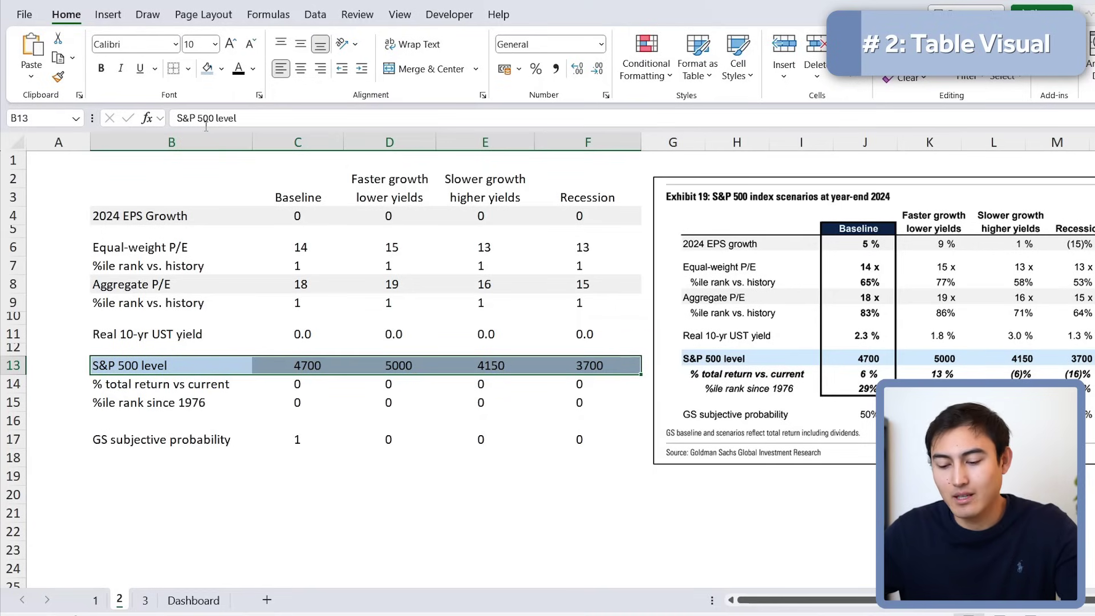
Step: Bold the S&P 500 level cells and the entire % total return vs current row
{"action": "key", "text": "ctrl+b"}
{"action": "key", "text": "Down"}
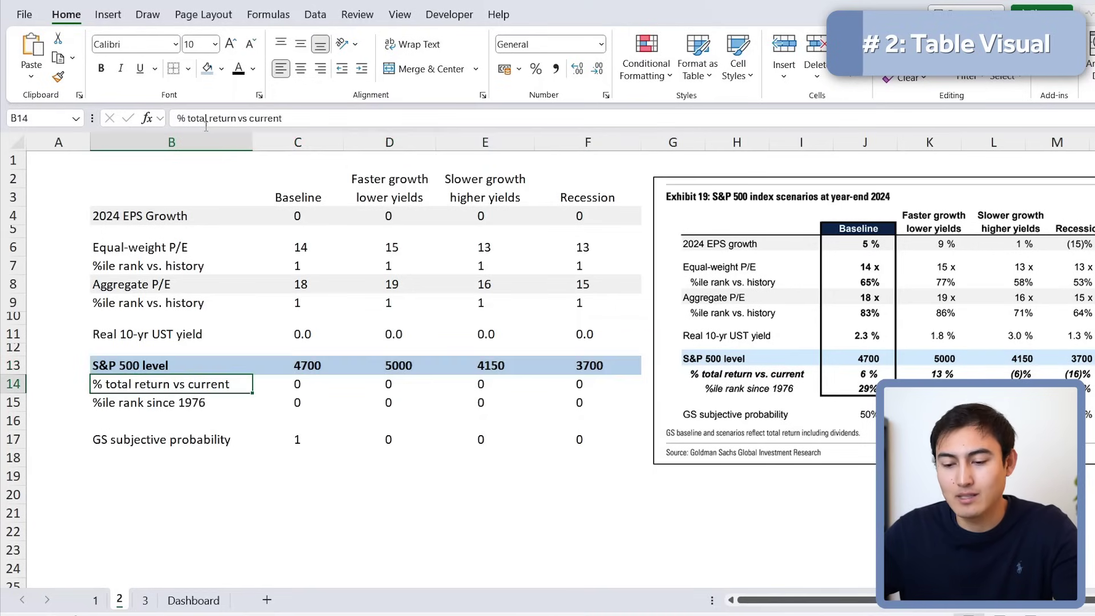
{"action": "key", "text": "shift+space"}
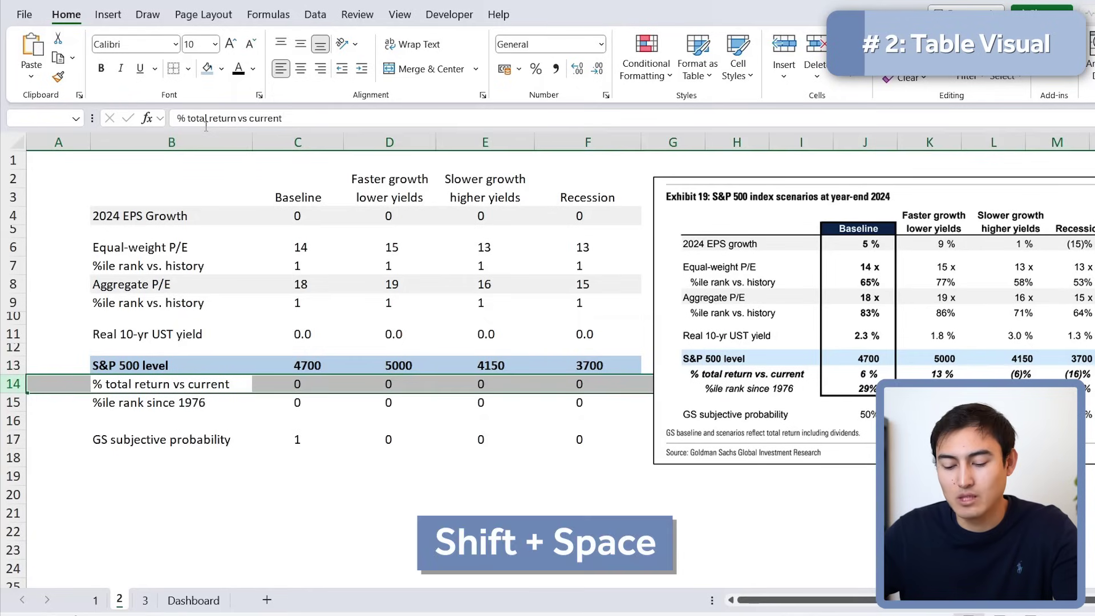
{"action": "key", "text": "ctrl+b"}
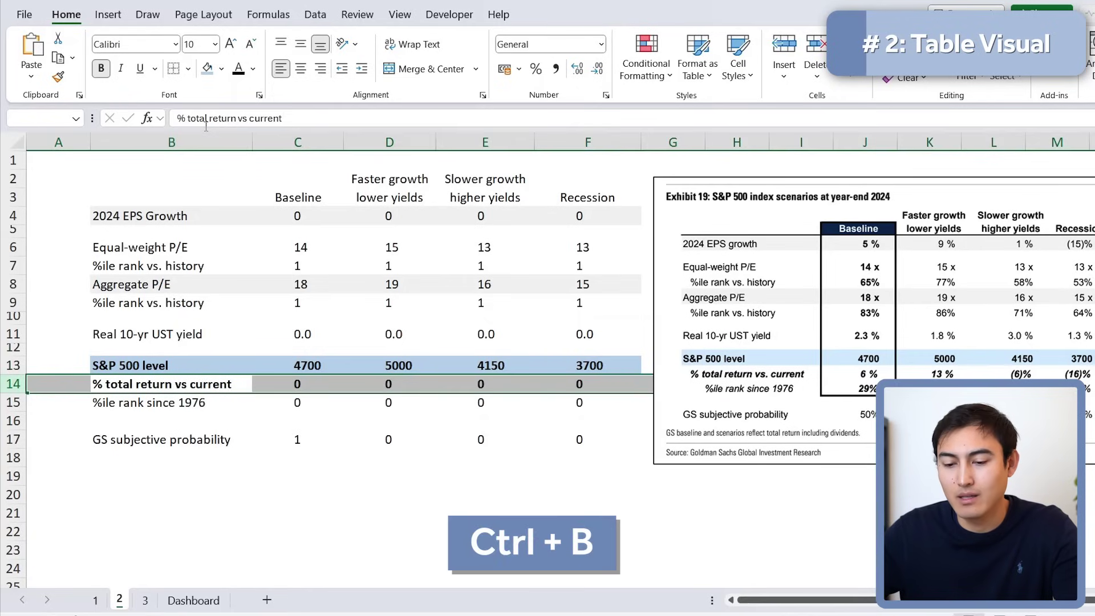
Step: Fill the S&P 500 level row, B13:F13, with the lightest tint of the light blue theme colour
{"action": "key", "text": "Up"}
{"action": "key", "text": "ctrl+shift+Right"}
{"action": "key", "text": "alt+h"}
{"action": "key", "text": "h"}
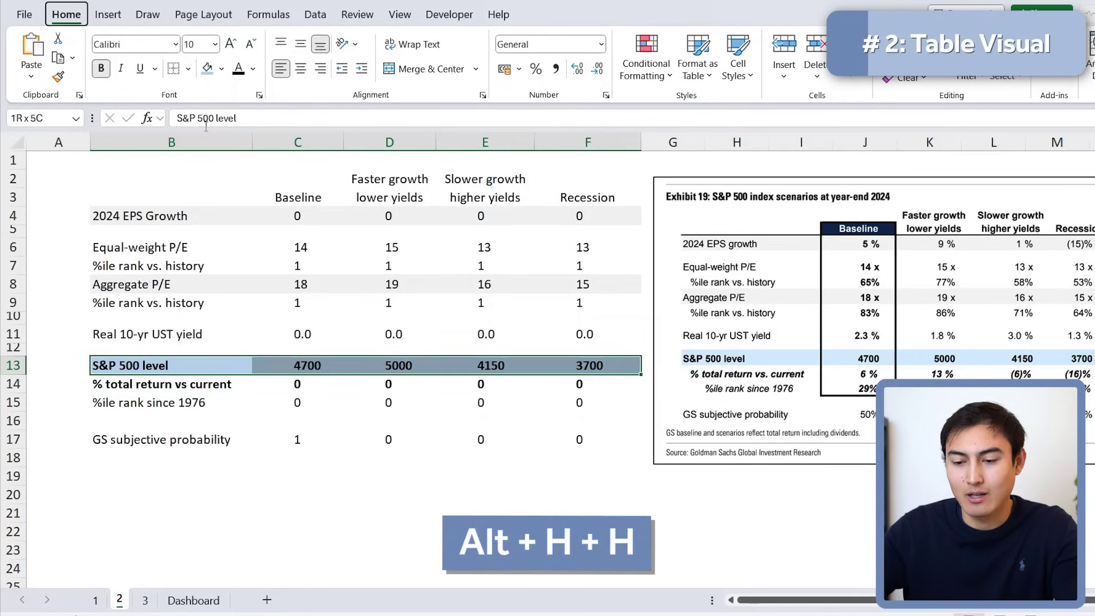
{"action": "key", "text": "Right"}
{"action": "key", "text": "Right"}
{"action": "key", "text": "Right"}
{"action": "key", "text": "Right"}
{"action": "key", "text": "Right"}
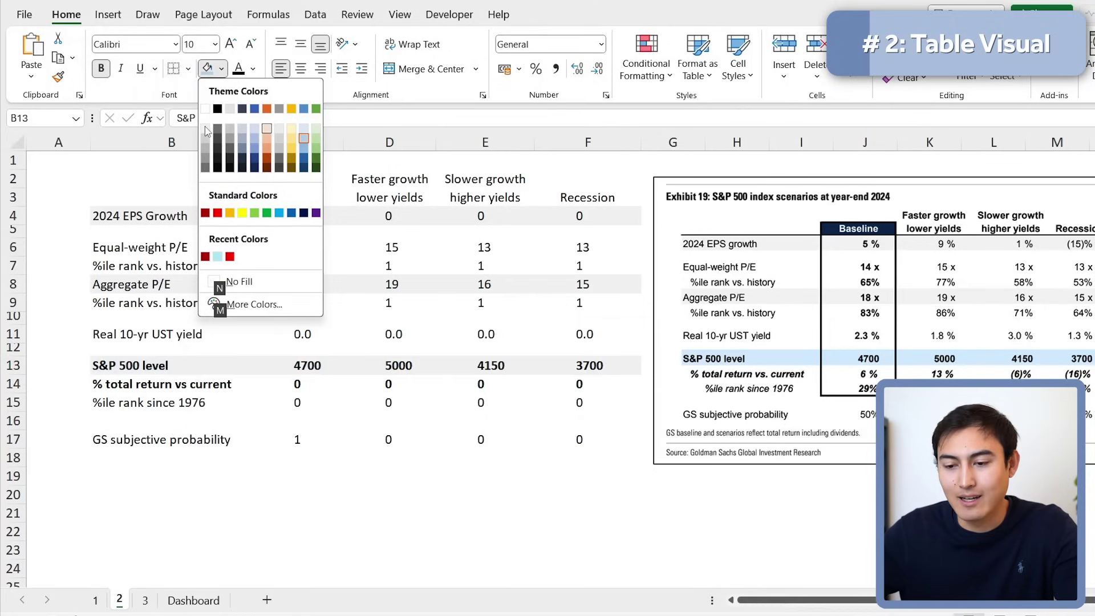
{"action": "key", "text": "Return"}
Step: Italicise the % total return vs current and %ile rank since 1976 rows, B14:F15
{"action": "key", "text": "Down"}
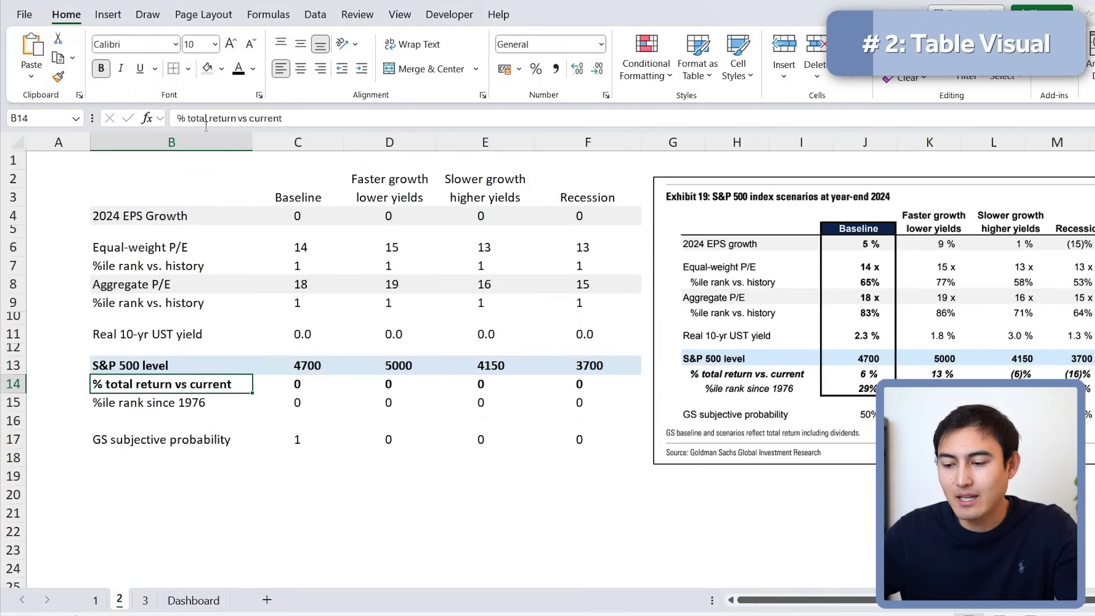
{"action": "key", "text": "shift+Down"}
{"action": "key", "text": "shift+Right"}
{"action": "key", "text": "shift+Right"}
{"action": "key", "text": "shift+Right"}
{"action": "key", "text": "shift+Right"}
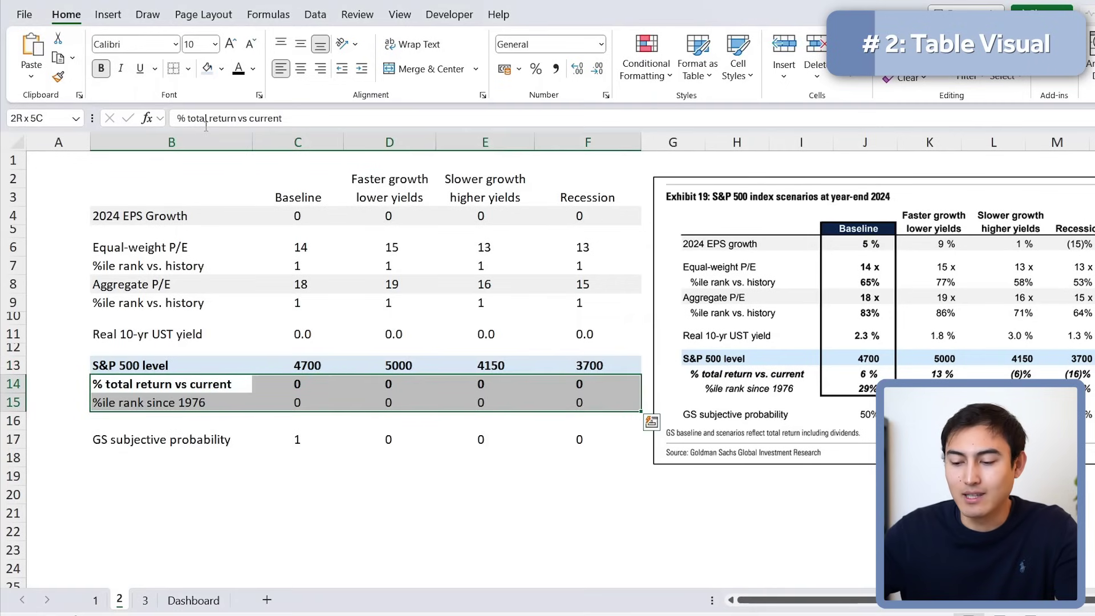
{"action": "key", "text": "ctrl+i"}
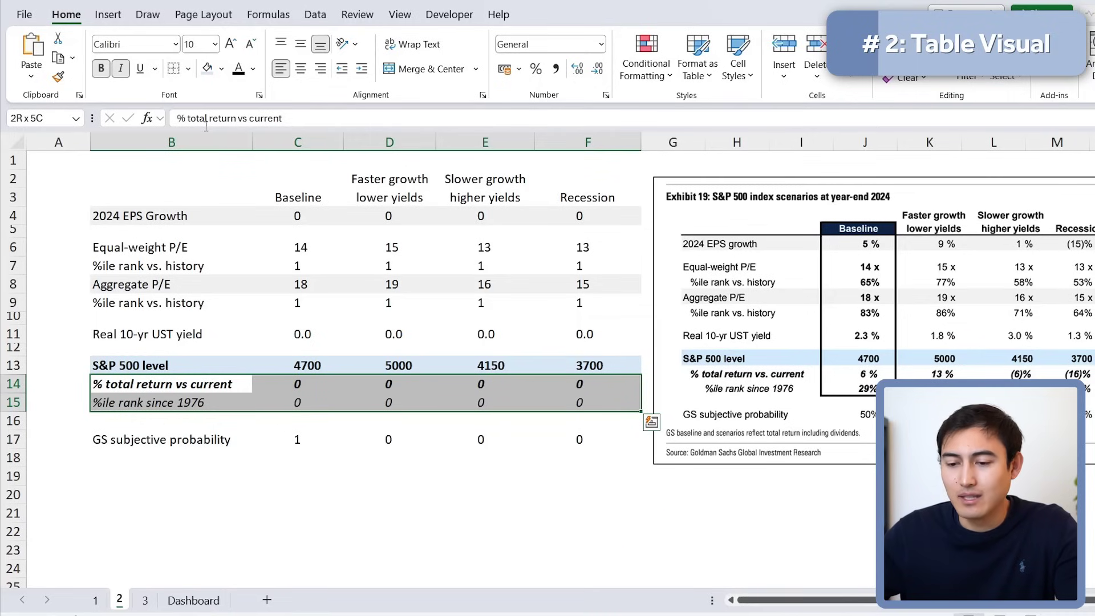
Step: Bold the Baseline column from its heading down to the %ile rank since 1976 row, C2:C15
{"action": "key", "text": "Right"}
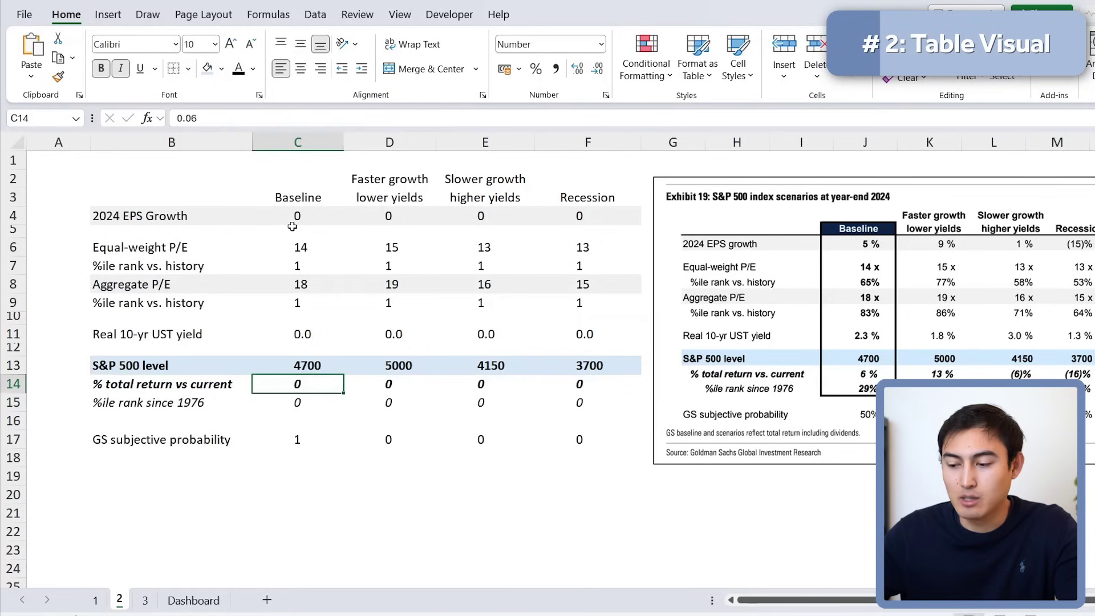
{"action": "key", "text": "Down"}
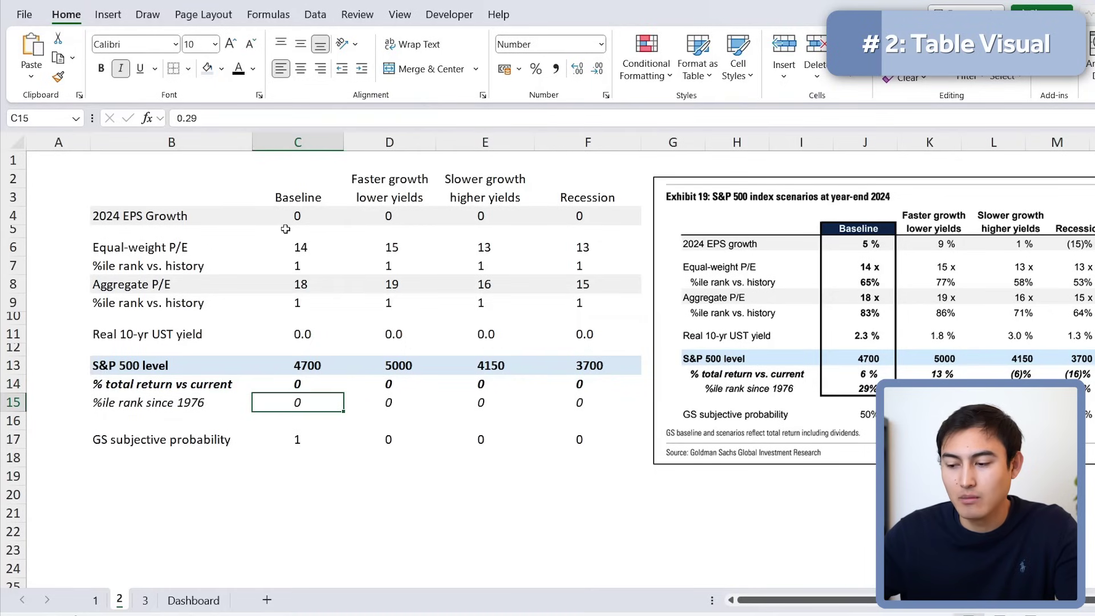
{"action": "key", "text": "shift+Up"}
{"action": "key", "text": "shift+Up"}
{"action": "key", "text": "shift+Up"}
{"action": "key", "text": "shift+Up"}
{"action": "key", "text": "shift+Up"}
{"action": "key", "text": "shift+Up"}
{"action": "key", "text": "shift+Up"}
{"action": "key", "text": "shift+Up"}
{"action": "key", "text": "shift+Up"}
{"action": "key", "text": "shift+Up"}
{"action": "key", "text": "shift+Up"}
{"action": "key", "text": "shift+Up"}
{"action": "key", "text": "shift+Up"}
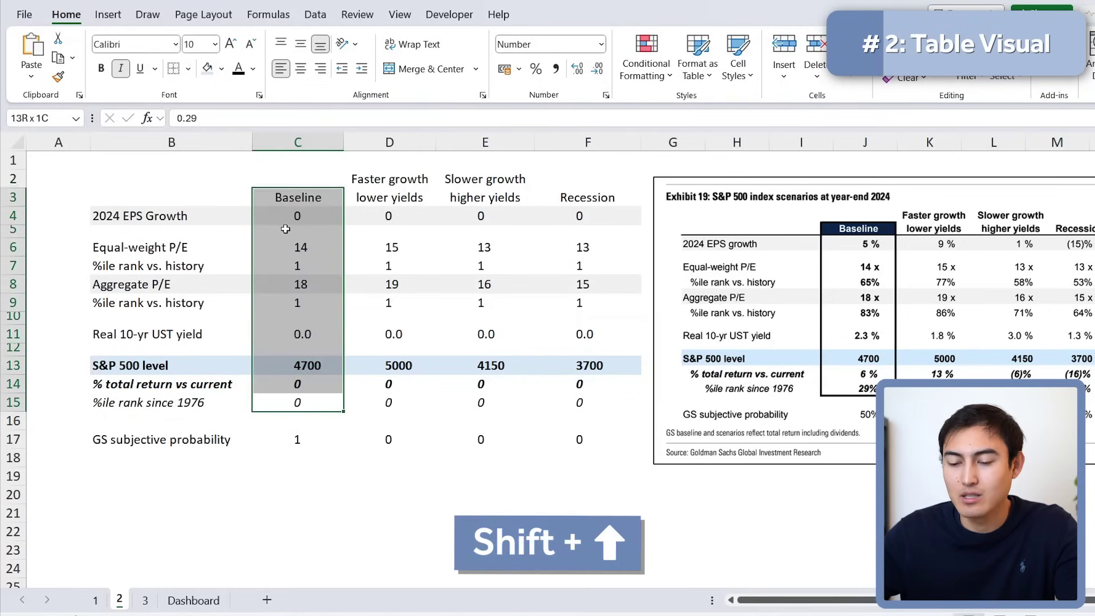
{"action": "key", "text": "ctrl+b"}
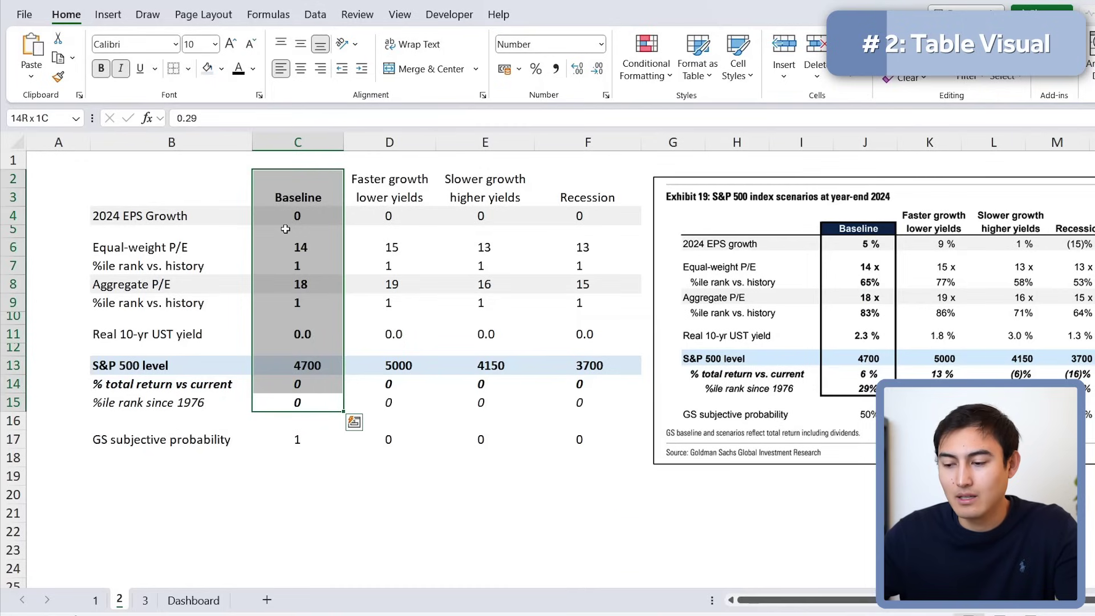
Step: Indent the %ile rank vs. history label beneath Equal-weight P/E, cell B7, by one level
{"action": "key", "text": "Down"}
{"action": "key", "text": "Up"}
{"action": "key", "text": "Up"}
{"action": "key", "text": "Up"}
{"action": "key", "text": "Up"}
{"action": "key", "text": "Up"}
{"action": "key", "text": "Up"}
{"action": "key", "text": "Up"}
{"action": "key", "text": "Up"}
{"action": "key", "text": "Left"}
{"action": "key", "text": "Up"}
{"action": "key", "text": "F4"}
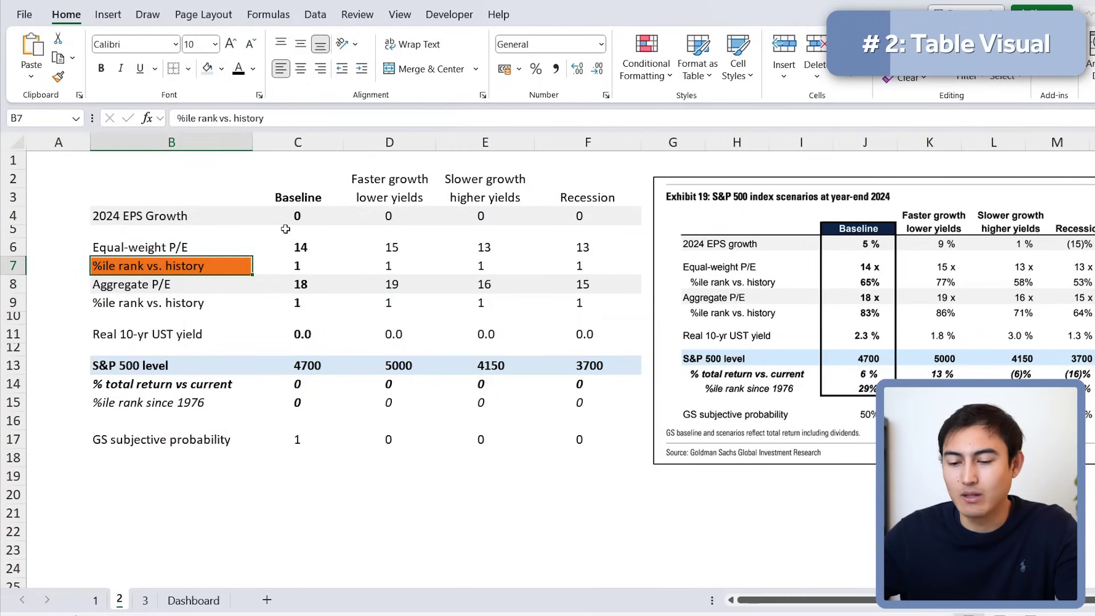
{"action": "key", "text": "ctrl+z"}
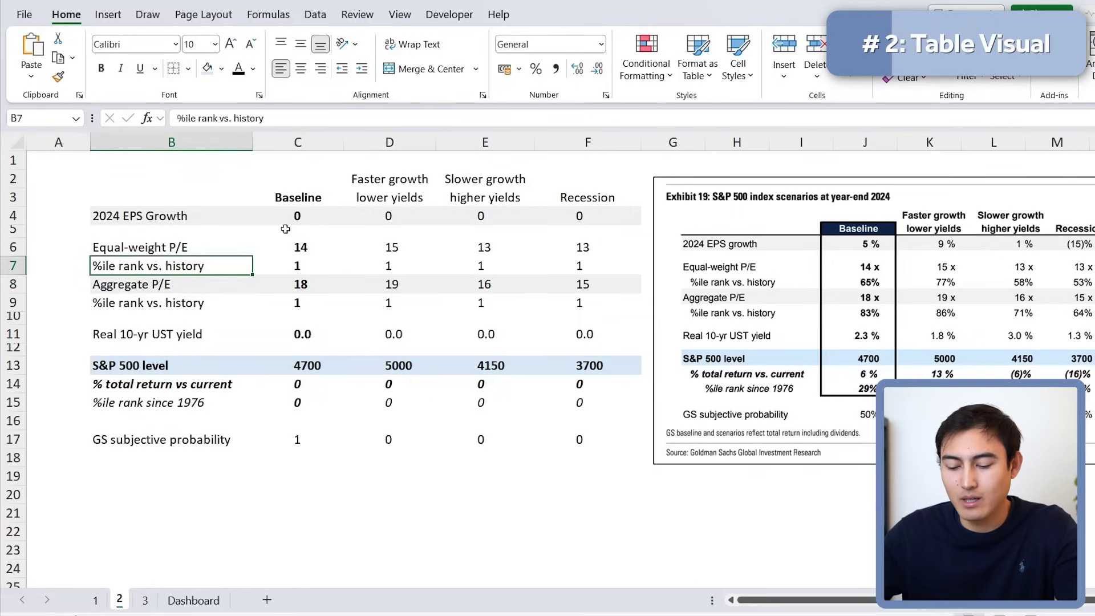
{"action": "key", "text": "alt"}
{"action": "key", "text": "h"}
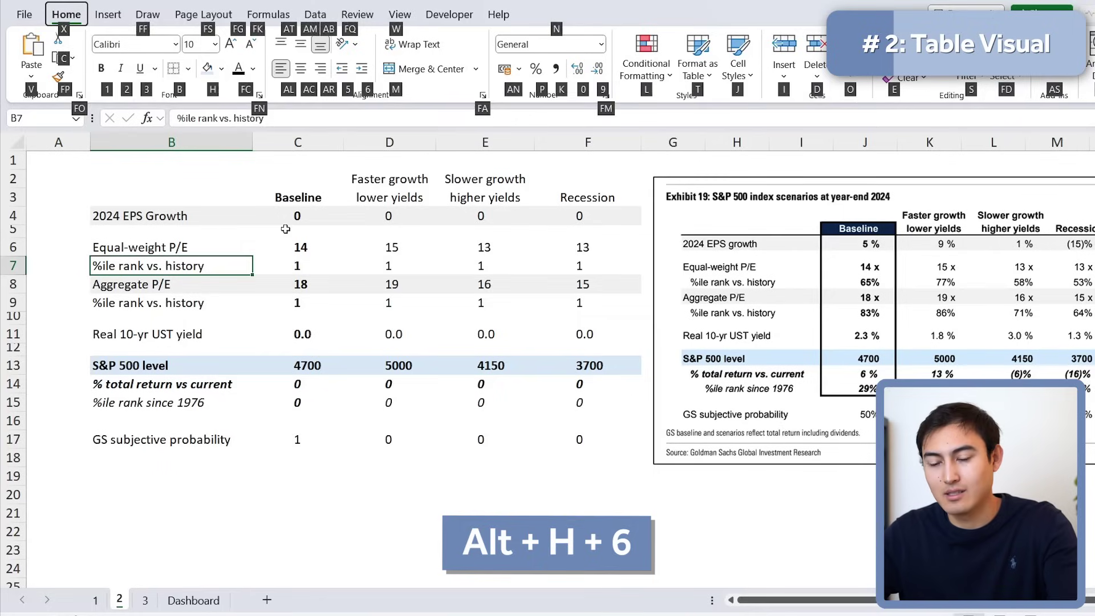
{"action": "key", "text": "6"}
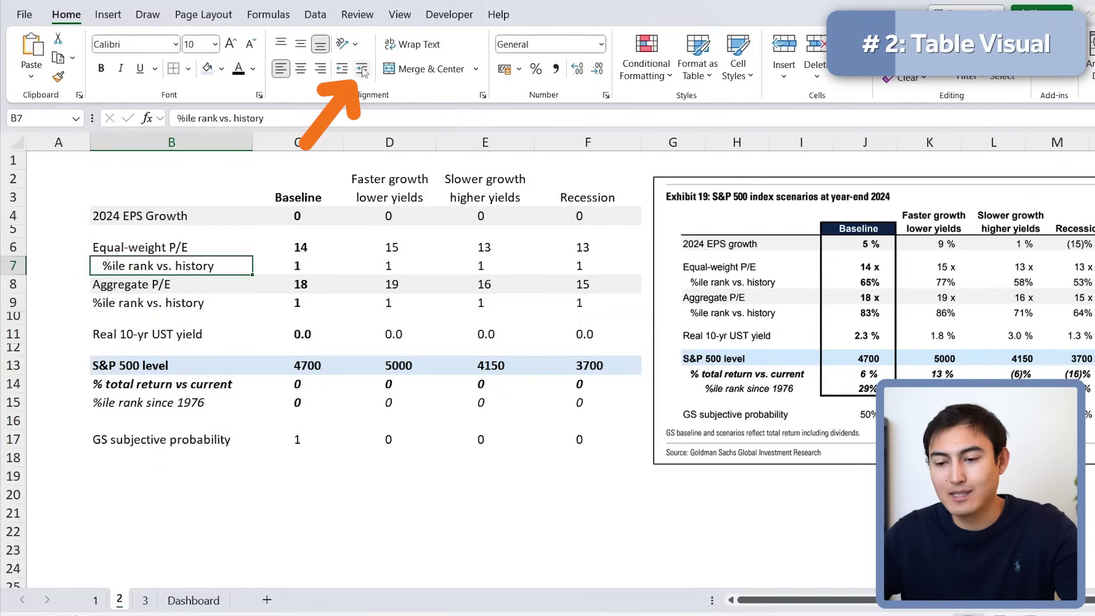
Step: Indent the %ile rank vs. history label beneath Aggregate P/E, cell B9, by one level
{"action": "key", "text": "Down"}
{"action": "key", "text": "Down"}
{"action": "key", "text": "alt"}
{"action": "key", "text": "h"}
{"action": "key", "text": "6"}
Step: Indent the % total return vs current and %ile rank since 1976 labels, B14:B15, by one level
{"action": "key", "text": "Down"}
{"action": "key", "text": "Down"}
{"action": "key", "text": "Down"}
{"action": "key", "text": "Down"}
{"action": "key", "text": "Down"}
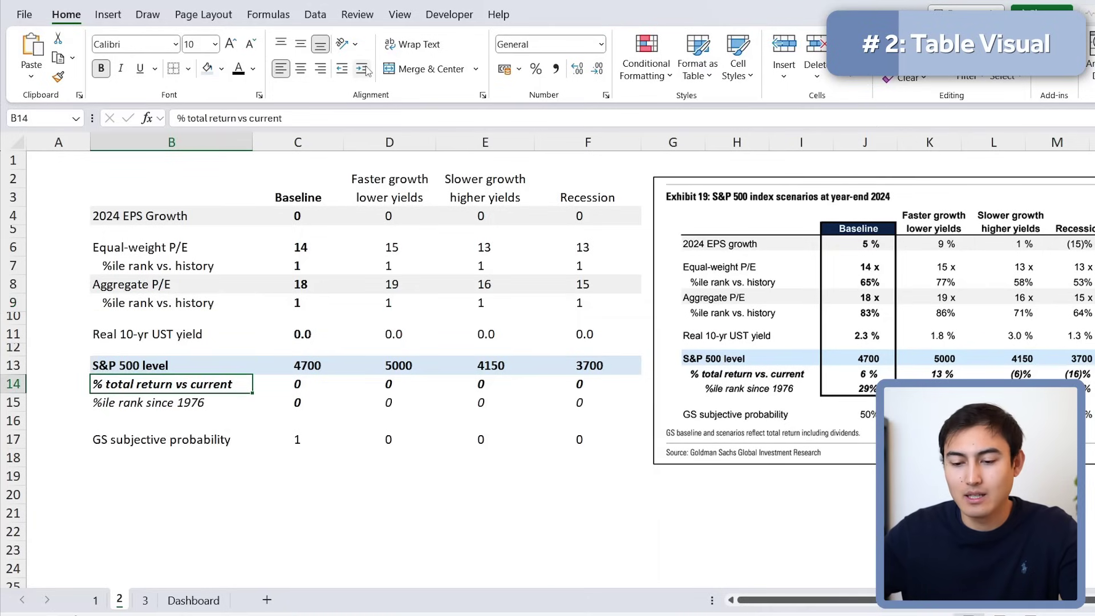
{"action": "key", "text": "shift+Down"}
{"action": "key", "text": "alt"}
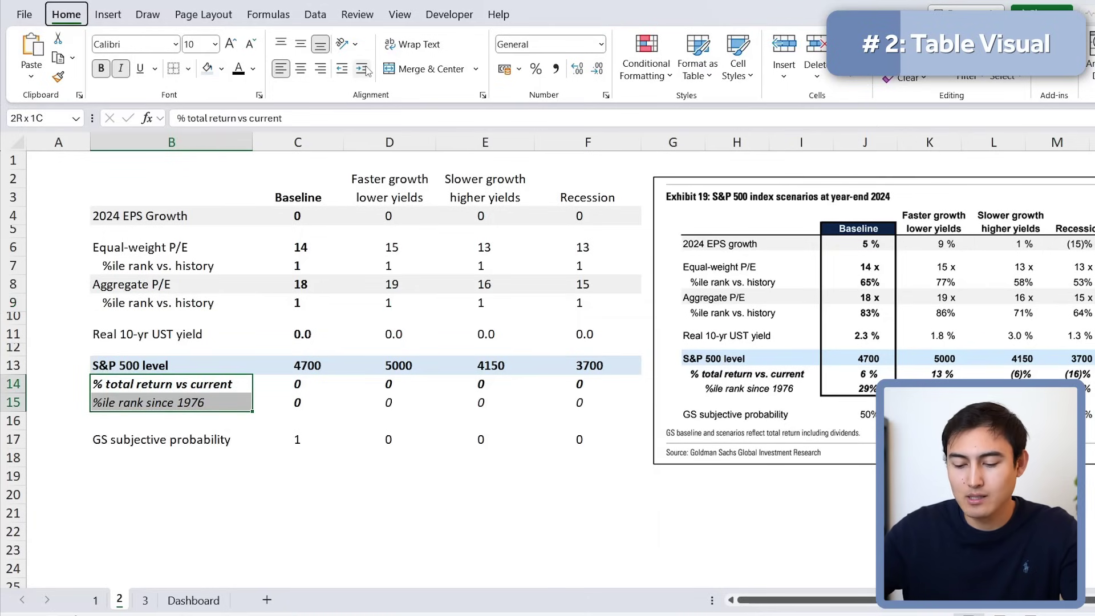
{"action": "key", "text": "h"}
{"action": "key", "text": "6"}
Step: Indent the %ile rank since 1976 label, cell B15, by one additional level
{"action": "key", "text": "Down"}
{"action": "key", "text": "alt"}
{"action": "key", "text": "h"}
{"action": "key", "text": "6"}
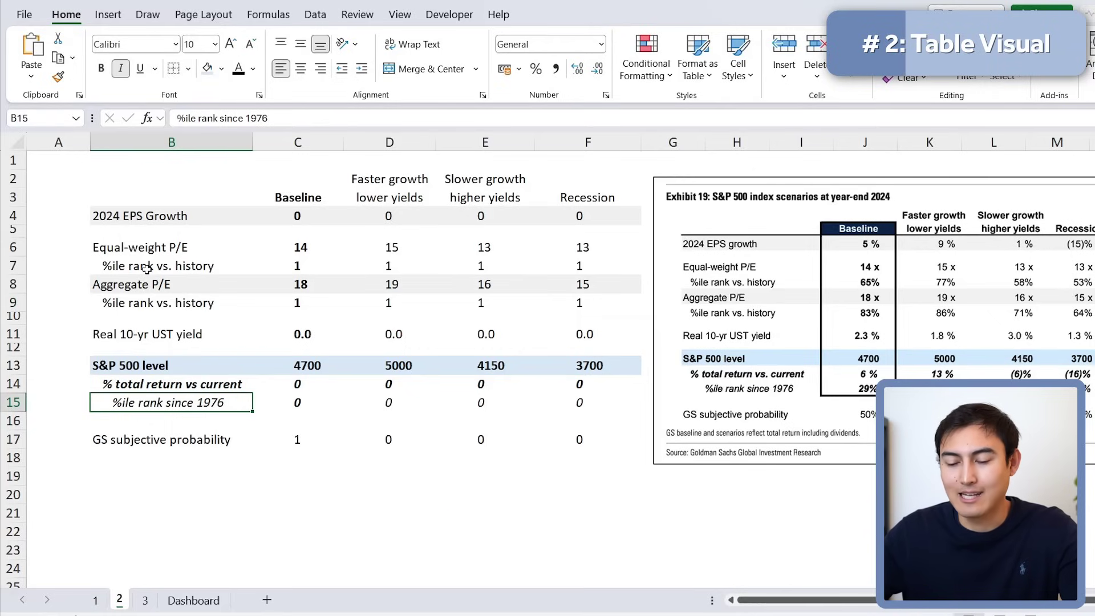
Step: Format the 2024 EPS Growth values, C4:F4, as percentages
{"action": "left_click", "coordinate": [286, 216]}
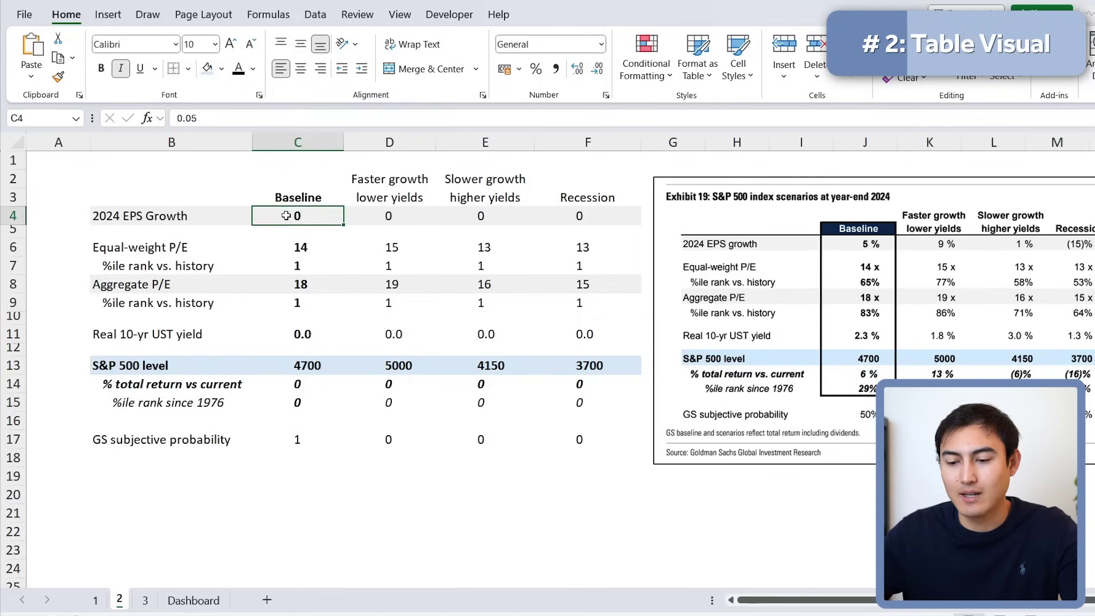
{"action": "left_click_drag", "start_coordinate": [286, 216], "coordinate": [581, 215]}
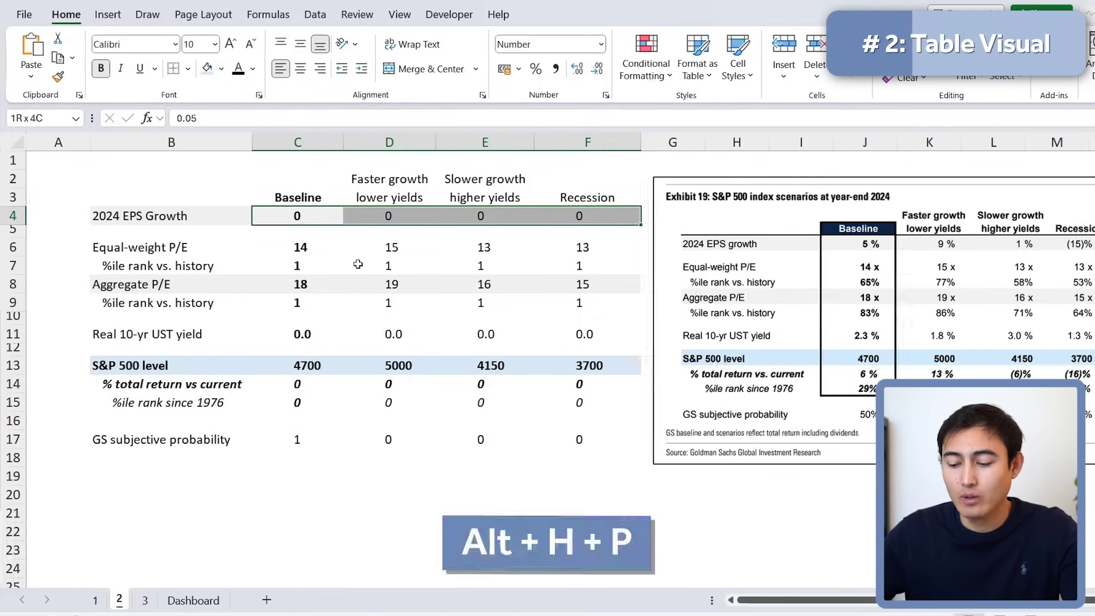
{"action": "key", "text": "alt+h"}
{"action": "key", "text": "p"}
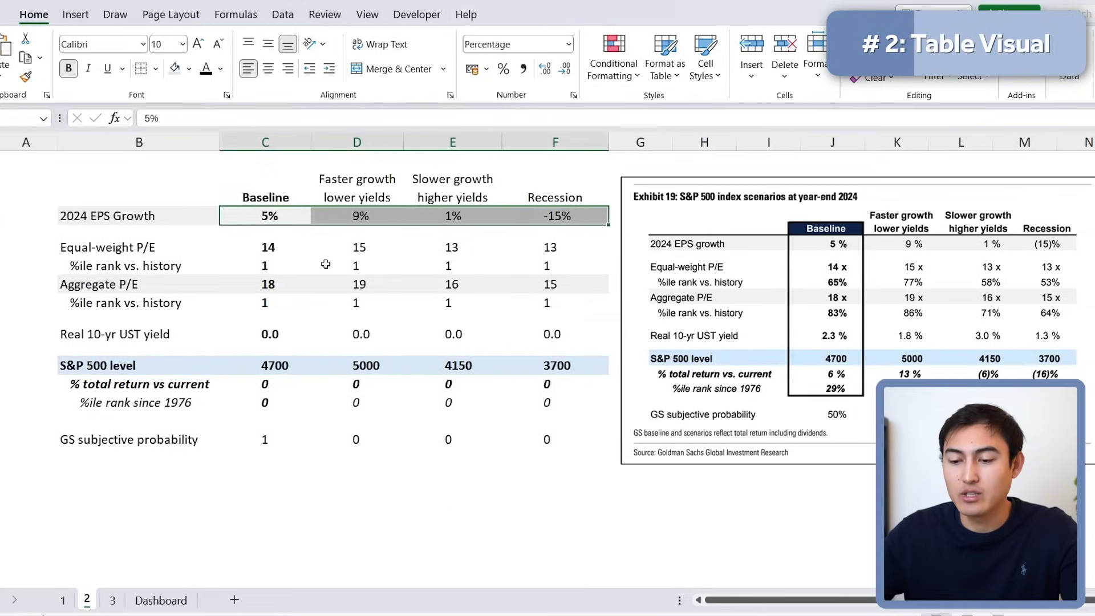
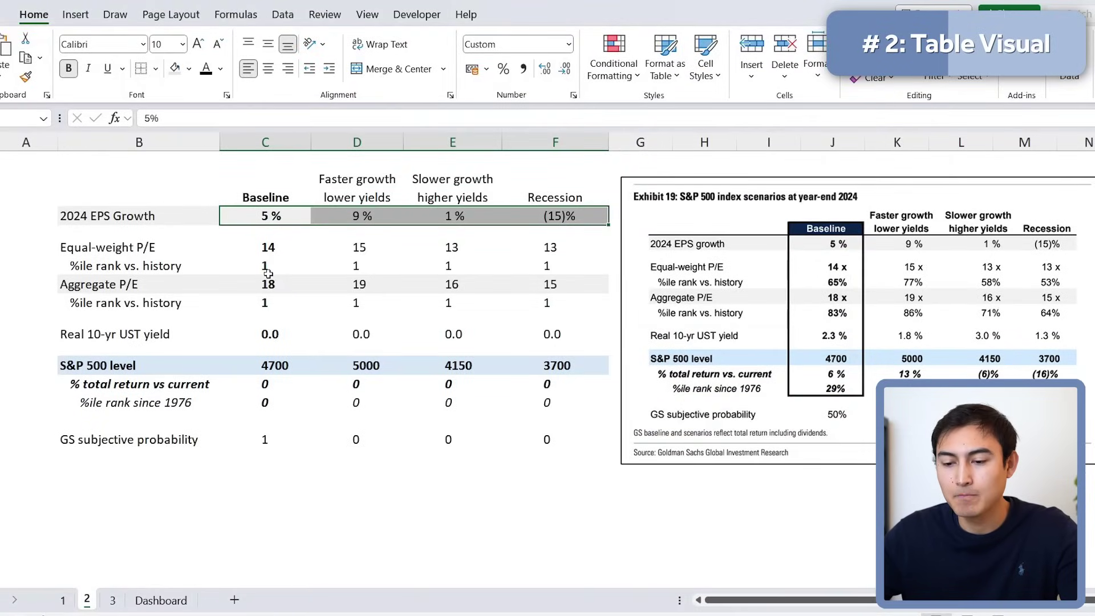
Step: Apply the custom number format "0 x" to the Equal-weight P/E values, C6:F6
{"action": "key", "text": "Down"}
{"action": "key", "text": "Down"}
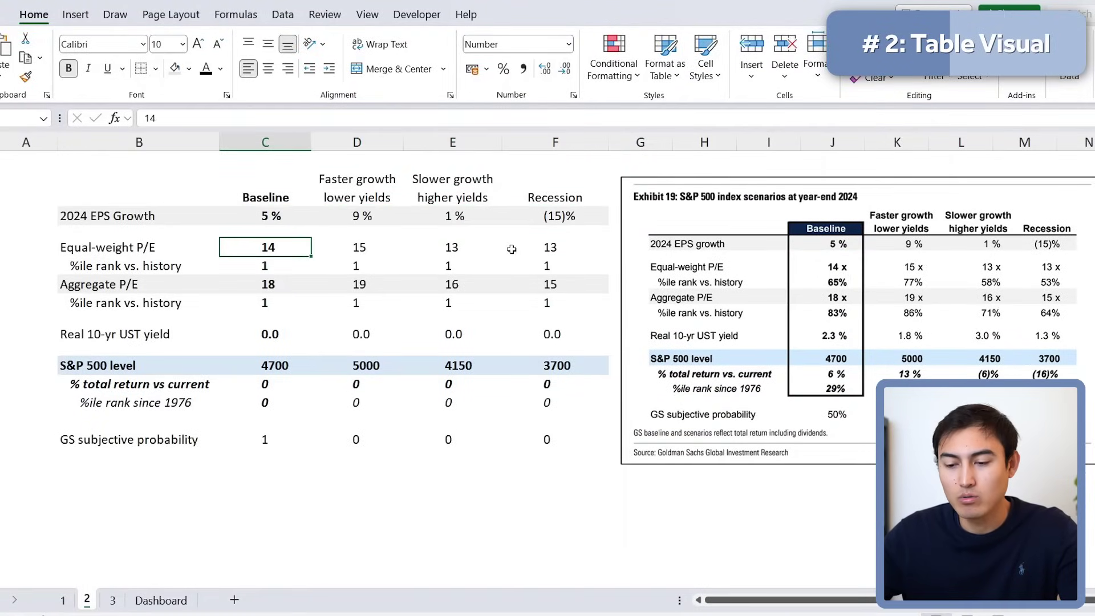
{"action": "key", "text": "ctrl+shift+Right"}
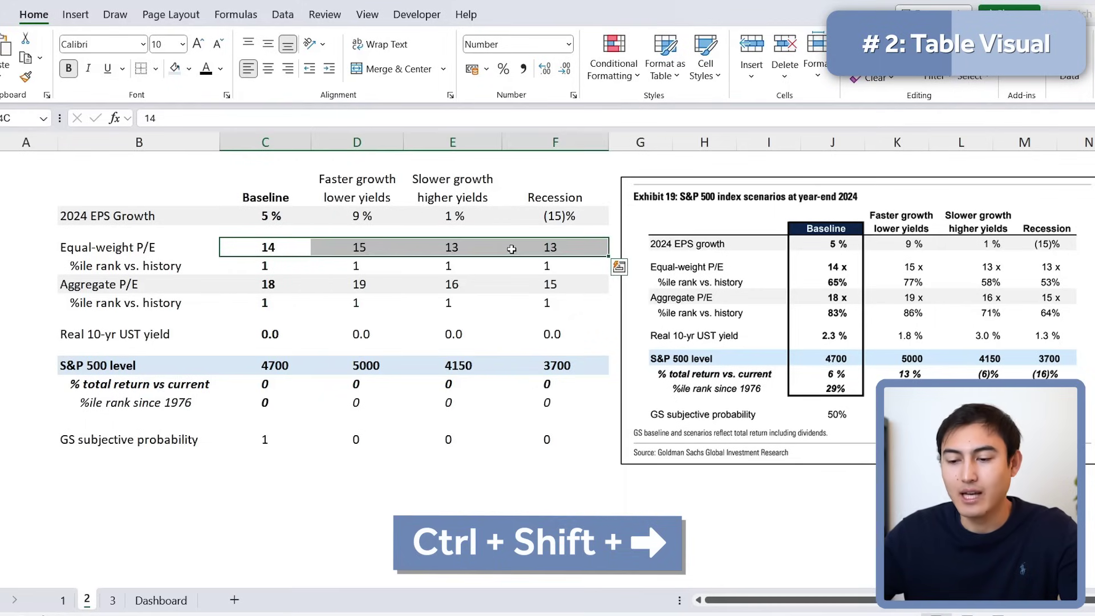
{"action": "key", "text": "ctrl+1"}
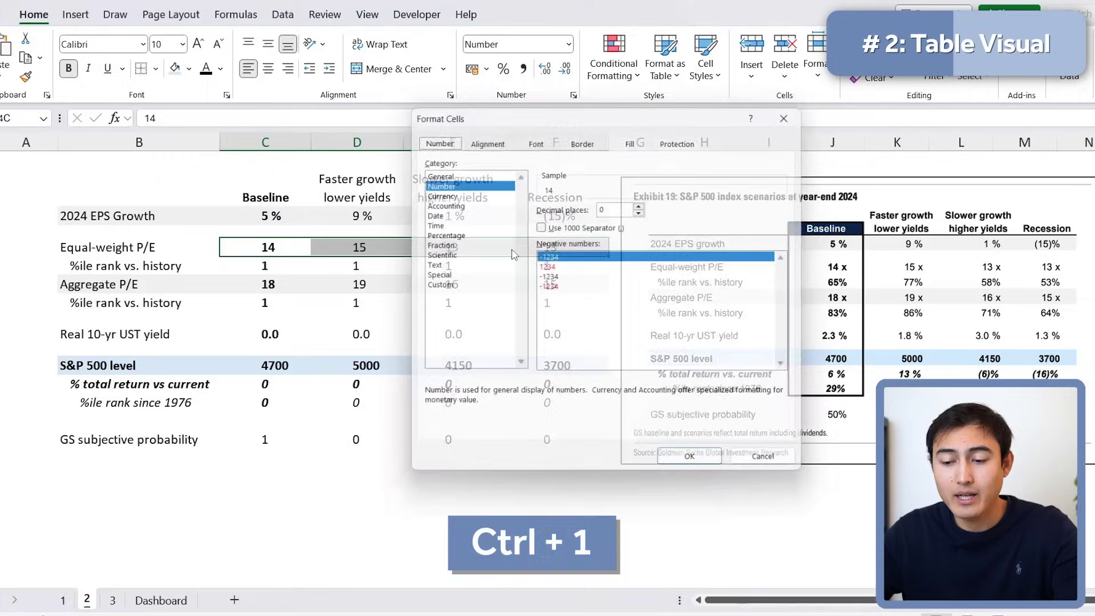
{"action": "left_click", "coordinate": [450, 286]}
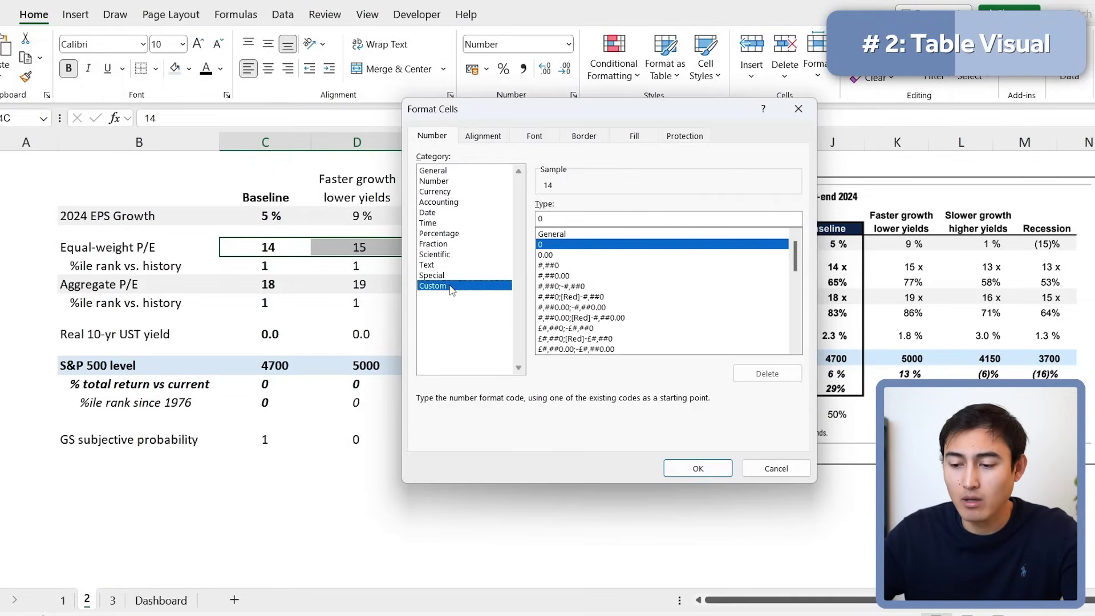
{"action": "left_click", "coordinate": [561, 222]}
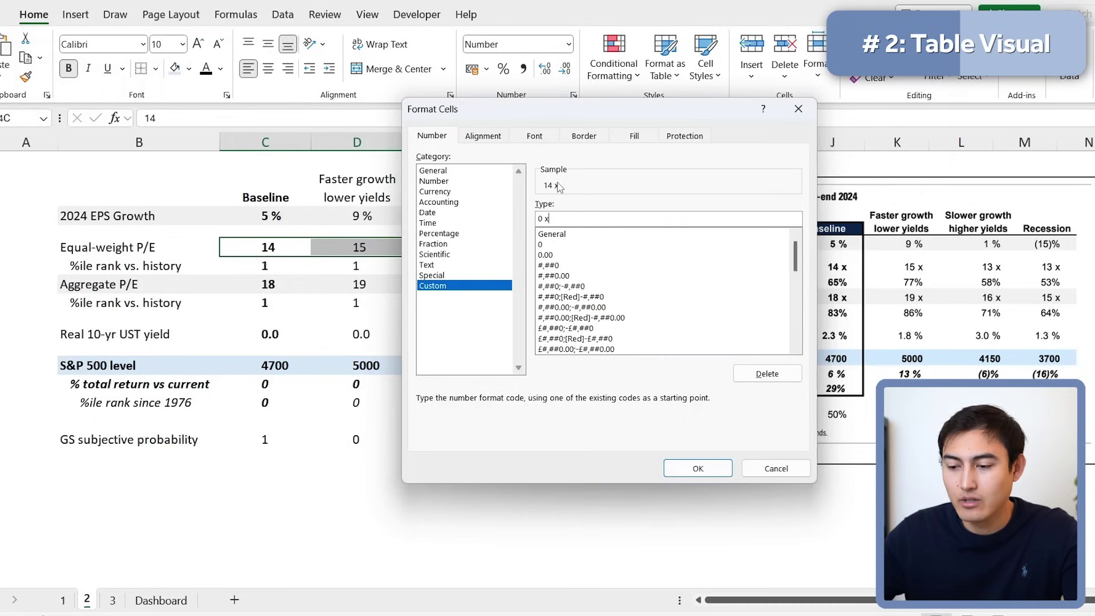
{"action": "key", "text": "Return"}
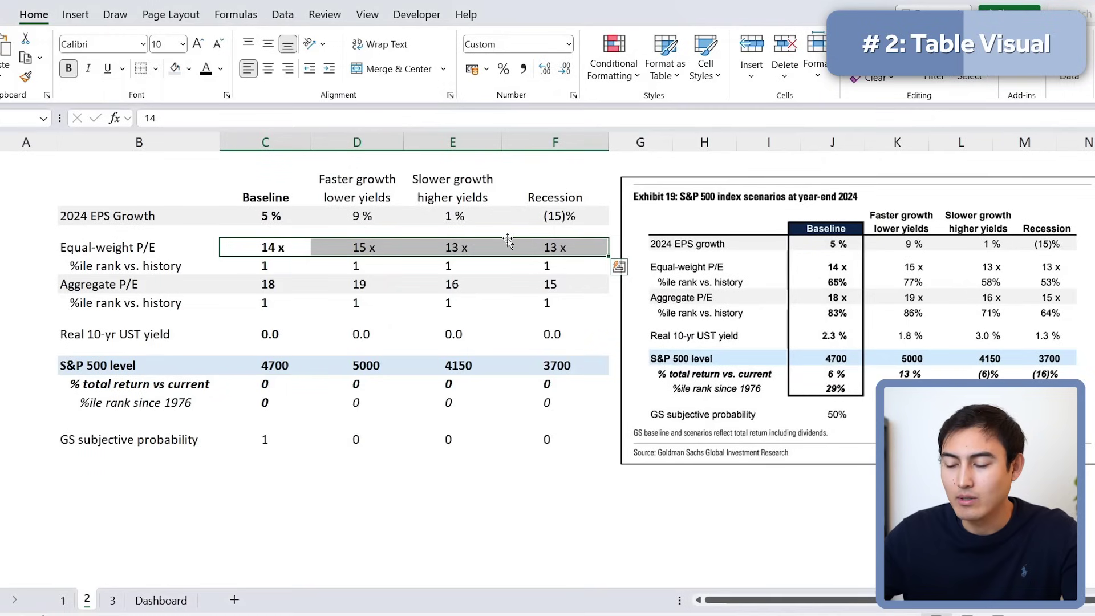
Step: Format the %ile rank vs. history values beneath Equal-weight P/E, C7:F7, as percentages
{"action": "key", "text": "Down"}
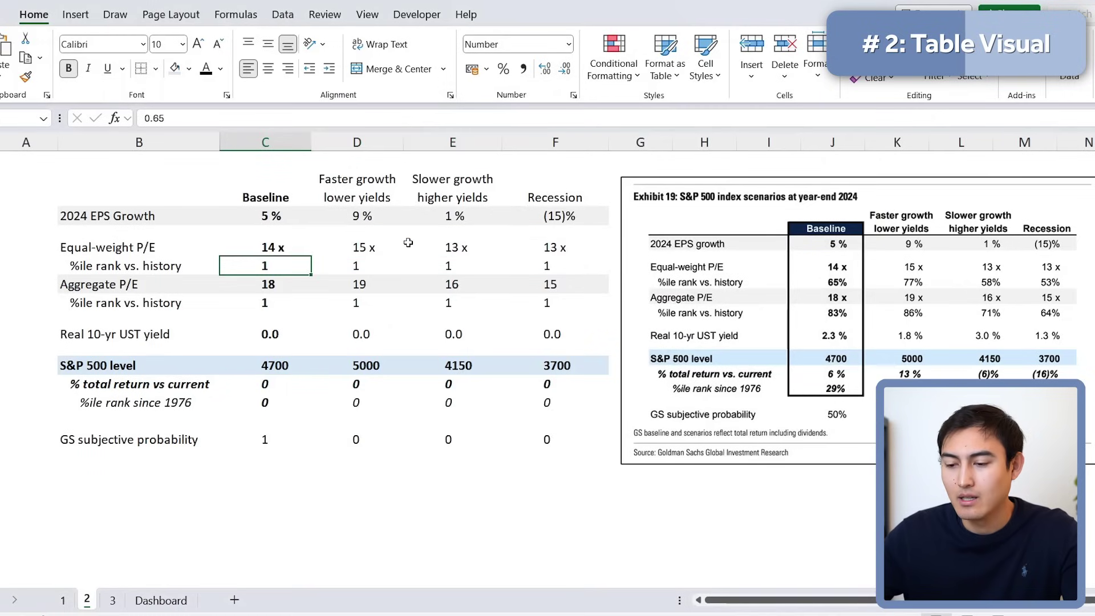
{"action": "key", "text": "ctrl+shift+Right"}
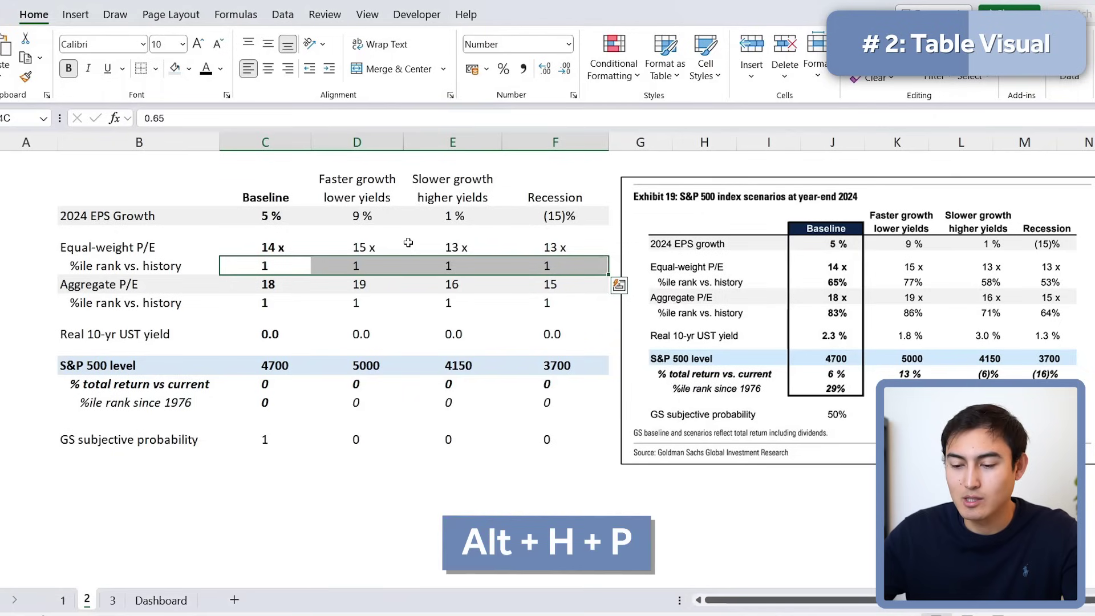
{"action": "key", "text": "alt+h"}
{"action": "key", "text": "p"}
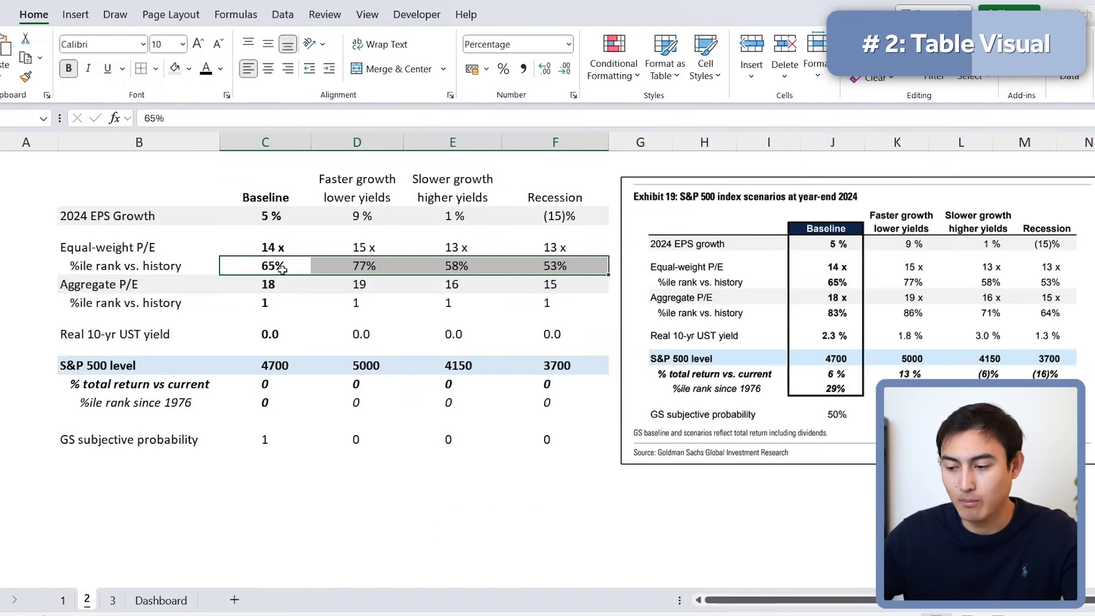
Step: Format the %ile rank vs. history values beneath Aggregate P/E, C9:F9, as percentages
{"action": "key", "text": "Down"}
{"action": "key", "text": "Down"}
{"action": "key", "text": "shift+Right"}
{"action": "key", "text": "shift+Right"}
{"action": "key", "text": "shift+Right"}
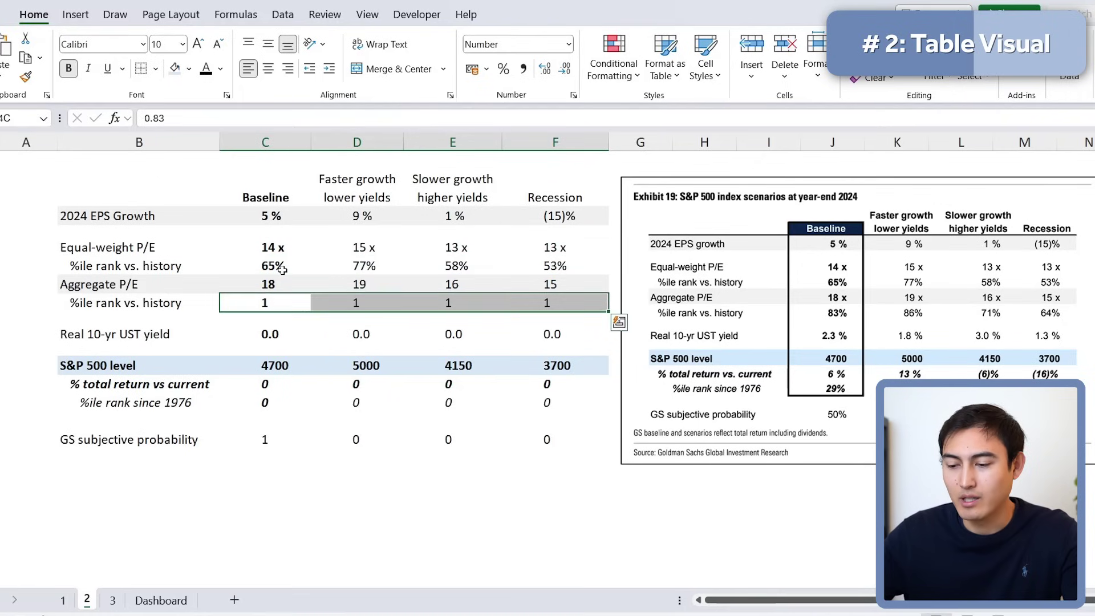
{"action": "key", "text": "alt"}
{"action": "key", "text": "h"}
{"action": "key", "text": "p"}
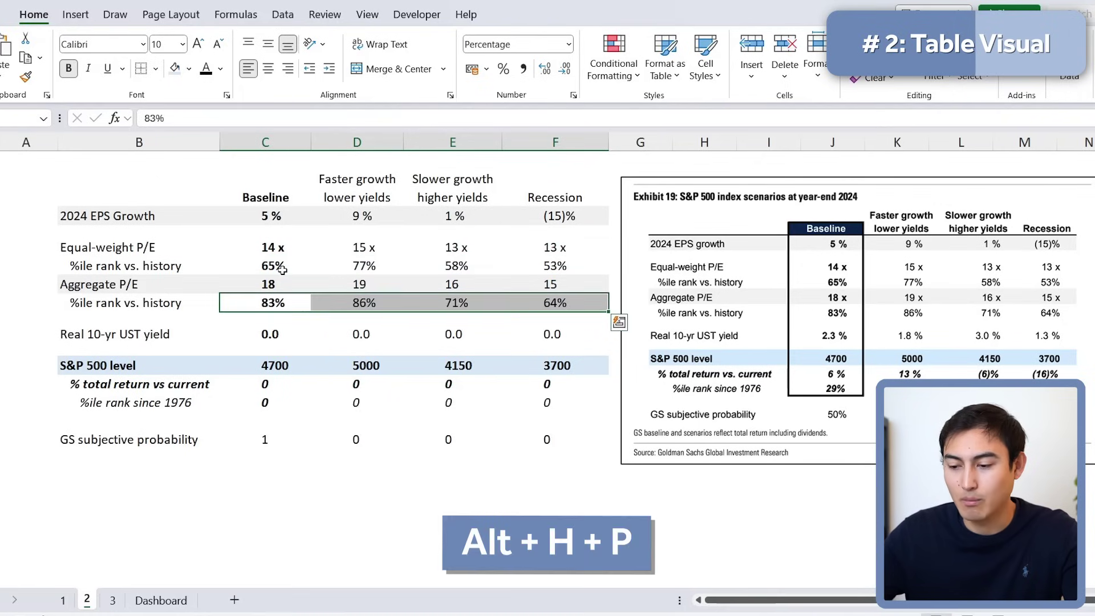
Step: Apply the custom number format "0.0 %" to the Real 10-yr UST yield values, C11:F11
{"action": "key", "text": "Down"}
{"action": "key", "text": "Down"}
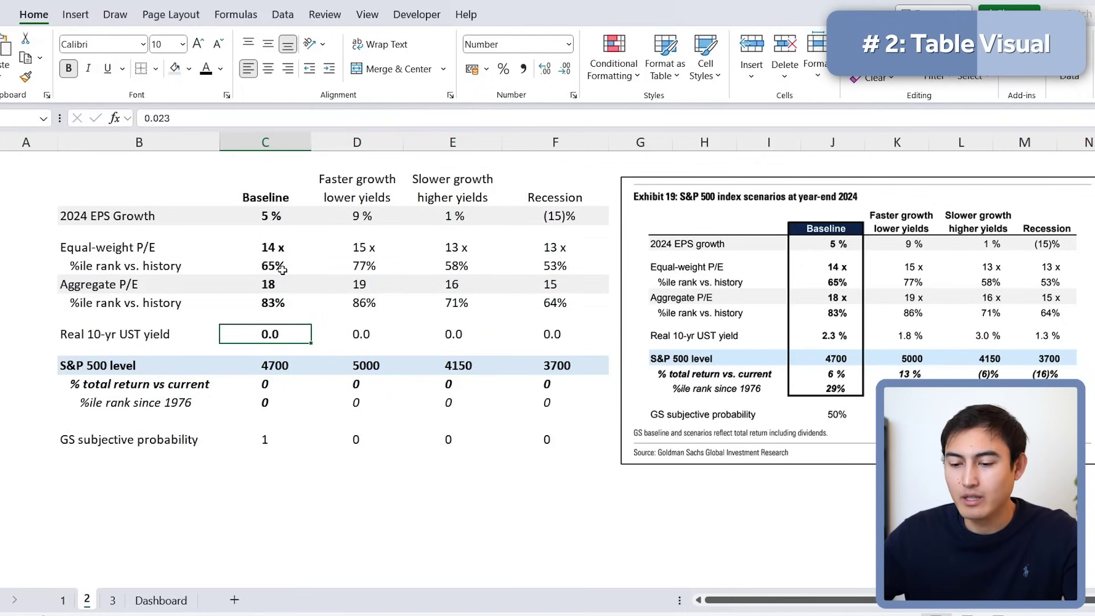
{"action": "key", "text": "shift+Right"}
{"action": "key", "text": "shift+Right"}
{"action": "key", "text": "shift+Right"}
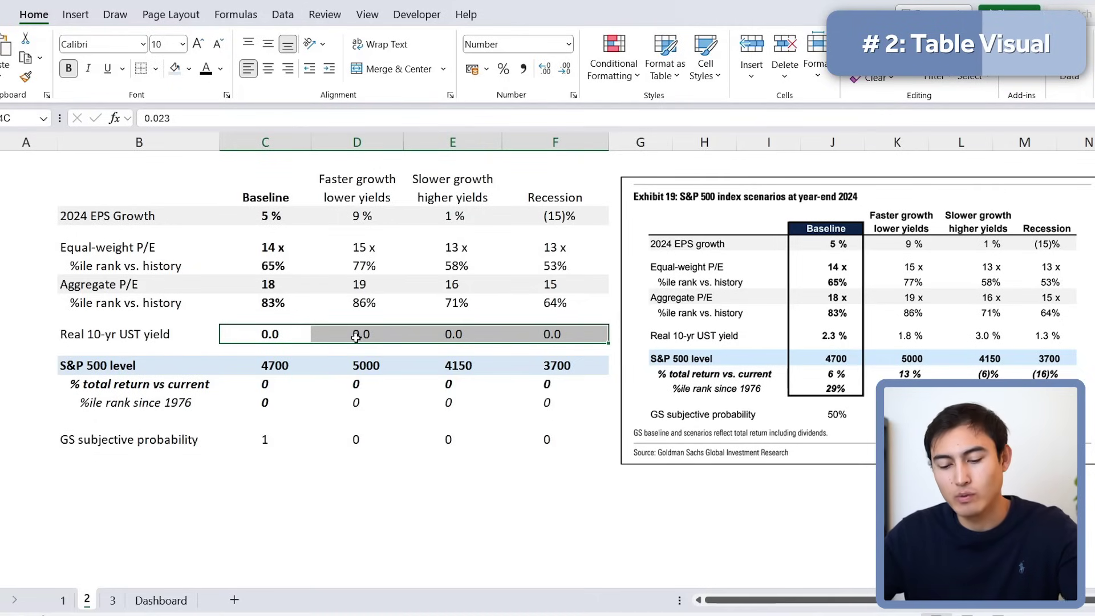
{"action": "key", "text": "ctrl+1"}
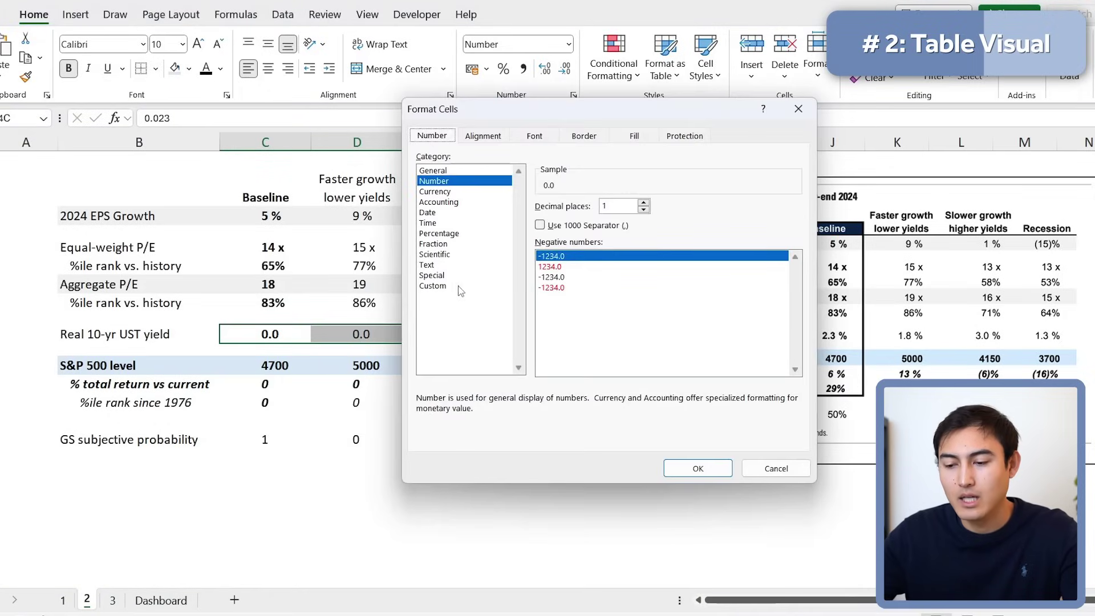
{"action": "left_click", "coordinate": [458, 286]}
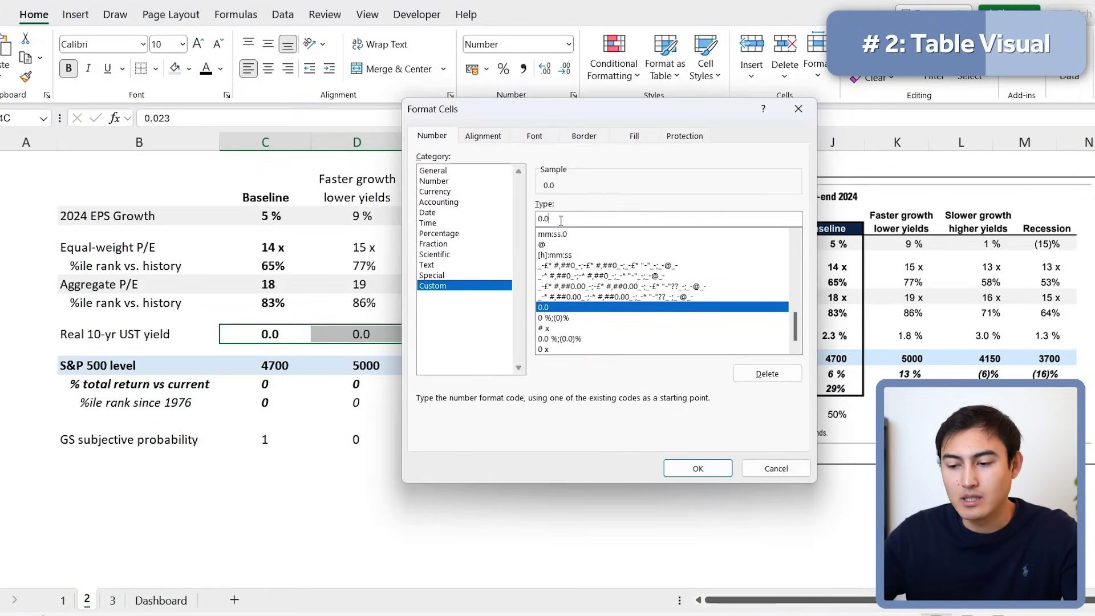
{"action": "left_click", "coordinate": [603, 213]}
{"action": "type", "text": "%"}
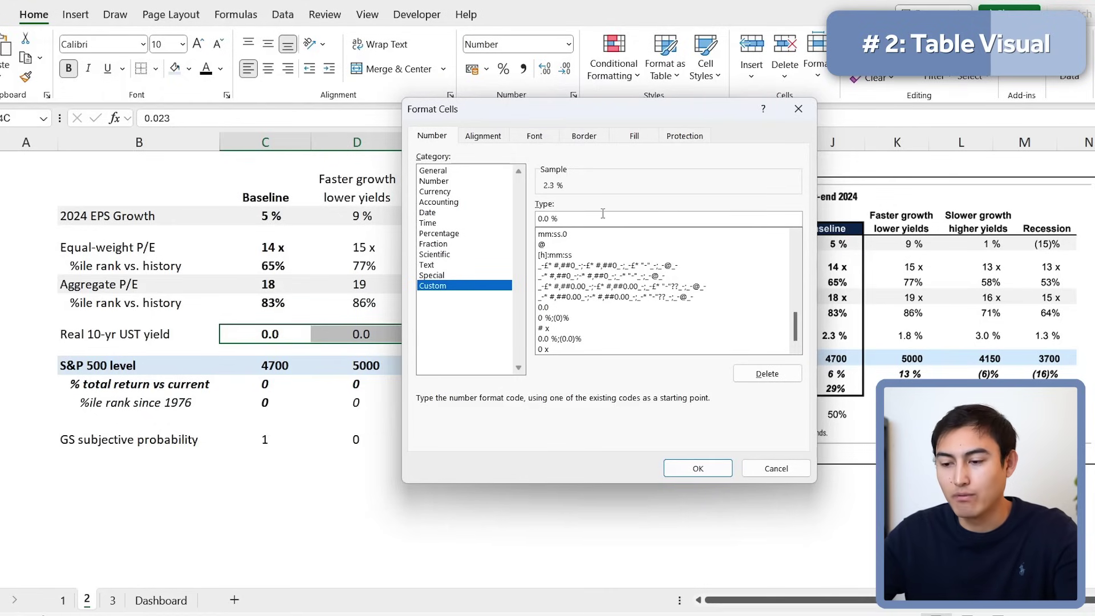
{"action": "key", "text": "Return"}
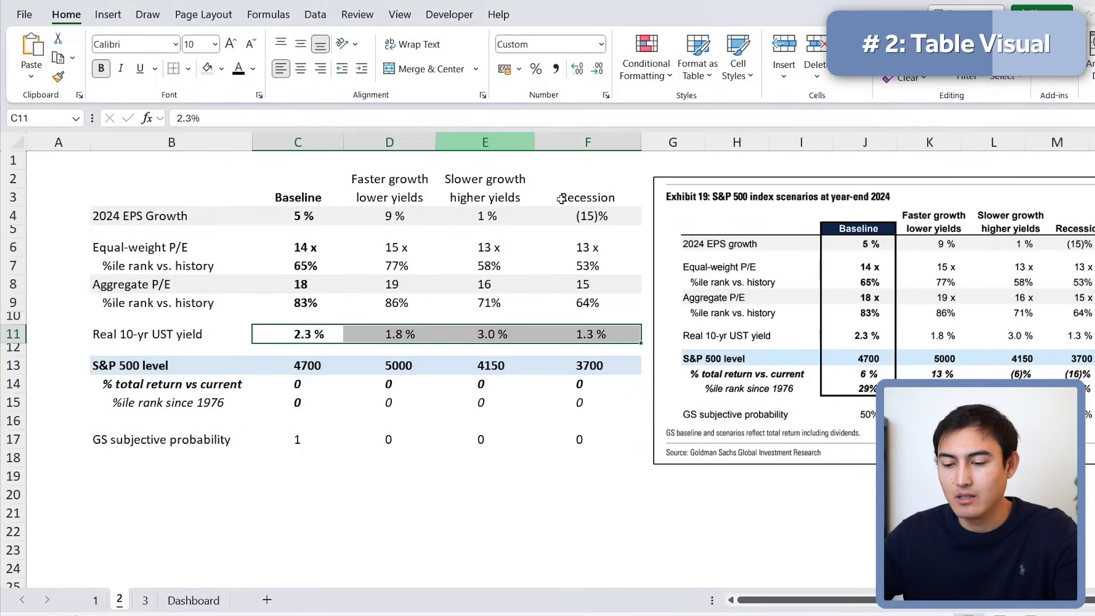
Step: Apply the custom number format "0 x" to the Aggregate P/E values, C8:F8
{"action": "left_click", "coordinate": [296, 322]}
{"action": "left_click", "coordinate": [256, 288]}
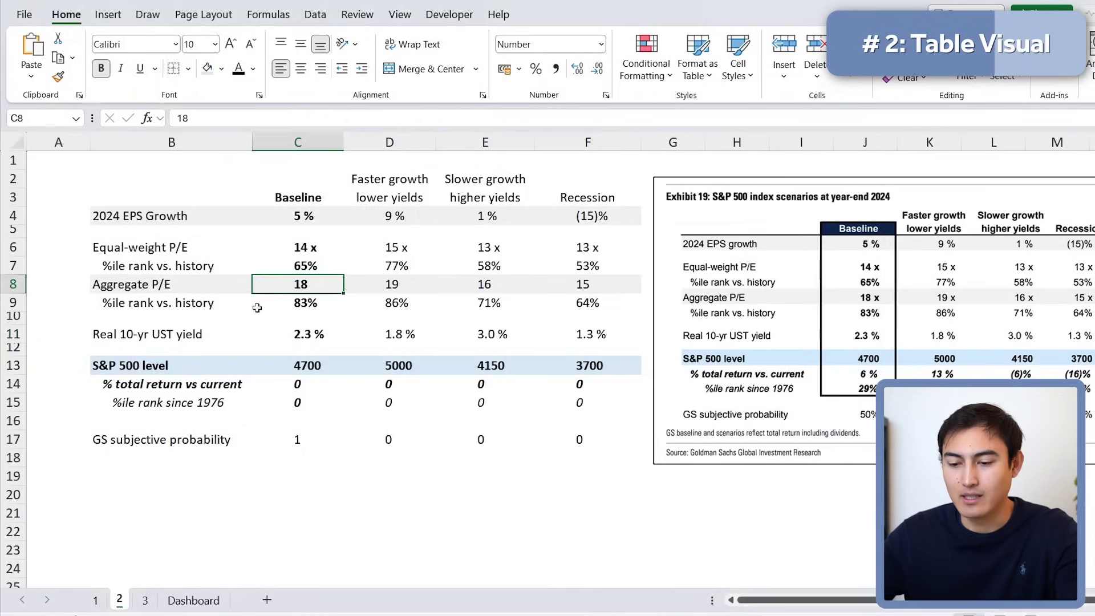
{"action": "left_click", "coordinate": [540, 283], "text": "shift"}
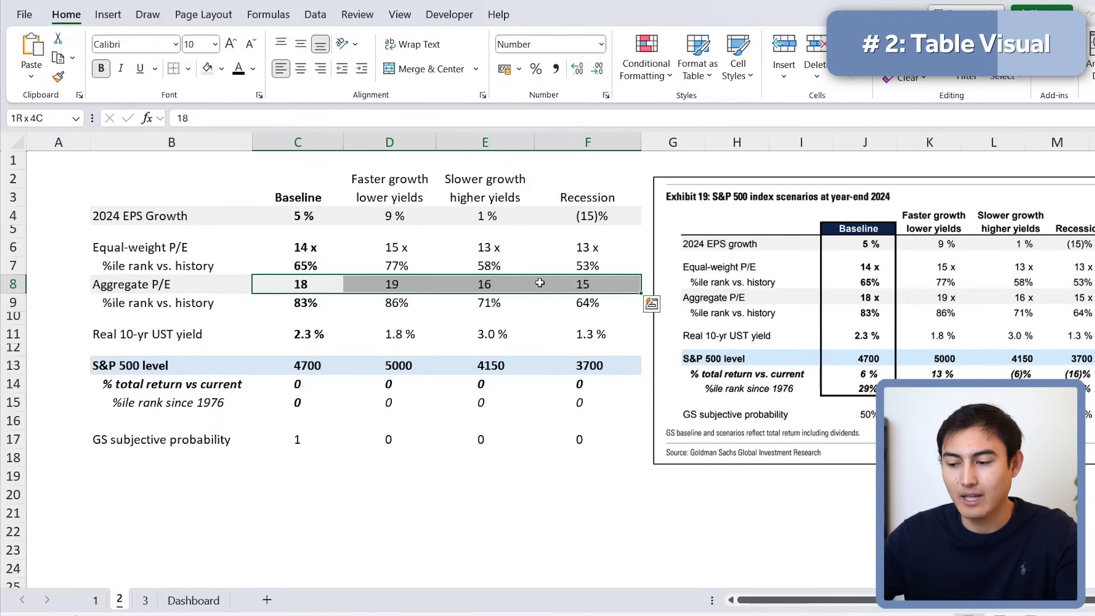
{"action": "key", "text": "ctrl+1"}
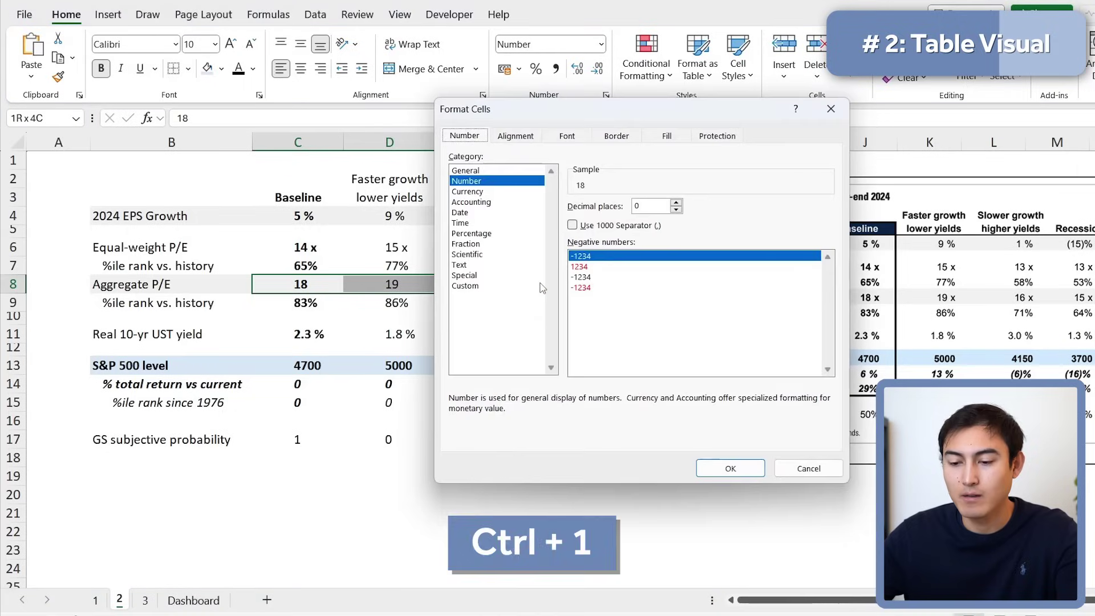
{"action": "left_click", "coordinate": [474, 286]}
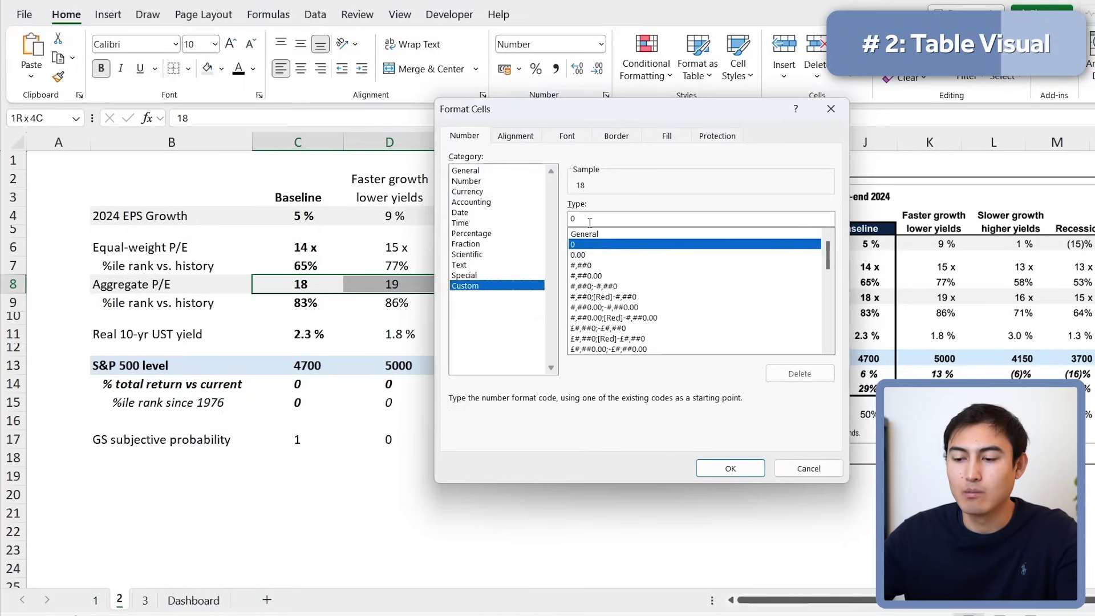
{"action": "type", "text": "x"}
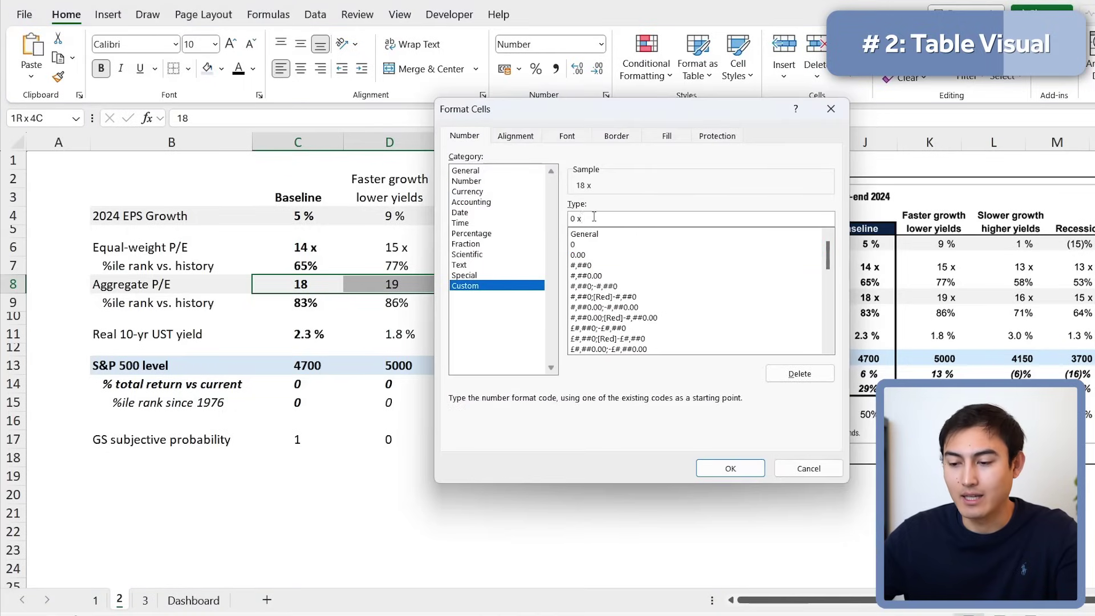
{"action": "key", "text": "Return"}
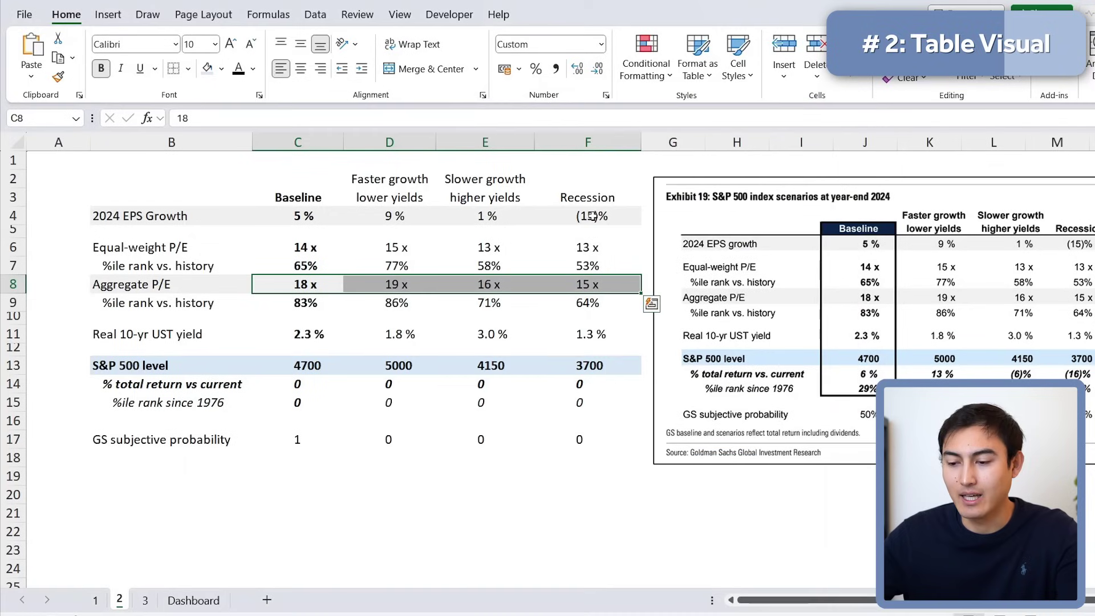
Step: Copy the 2024 EPS Growth cells C4:F4 and paste only their formats onto the % total return vs current values, C14:F14
{"action": "key", "text": "Down"}
{"action": "key", "text": "Down"}
{"action": "key", "text": "Down"}
{"action": "key", "text": "Down"}
{"action": "key", "text": "Down"}
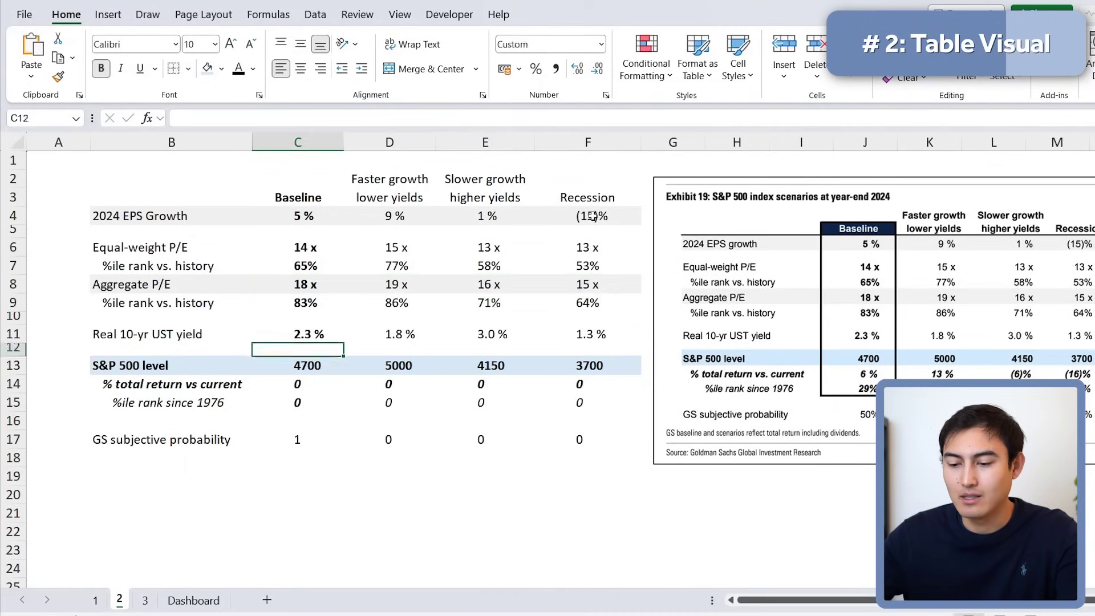
{"action": "key", "text": "Down"}
{"action": "key", "text": "shift+Down"}
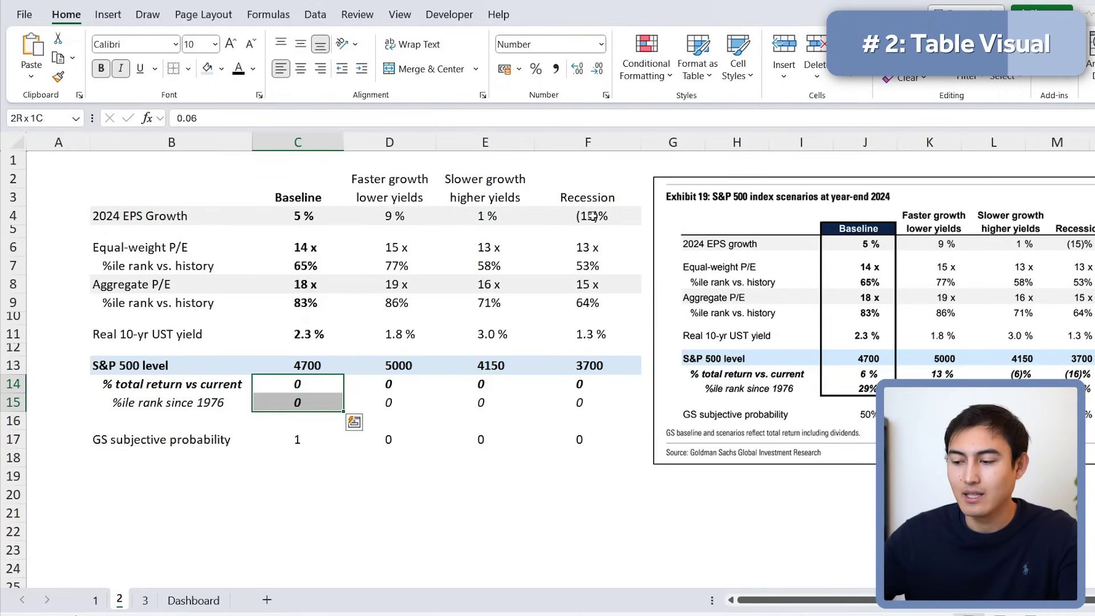
{"action": "key", "text": "Up"}
{"action": "key", "text": "Down"}
{"action": "key", "text": "Up"}
{"action": "key", "text": "Up"}
{"action": "key", "text": "Up"}
{"action": "key", "text": "Up"}
{"action": "key", "text": "Up"}
{"action": "key", "text": "Up"}
{"action": "key", "text": "Up"}
{"action": "key", "text": "Up"}
{"action": "key", "text": "Up"}
{"action": "key", "text": "Up"}
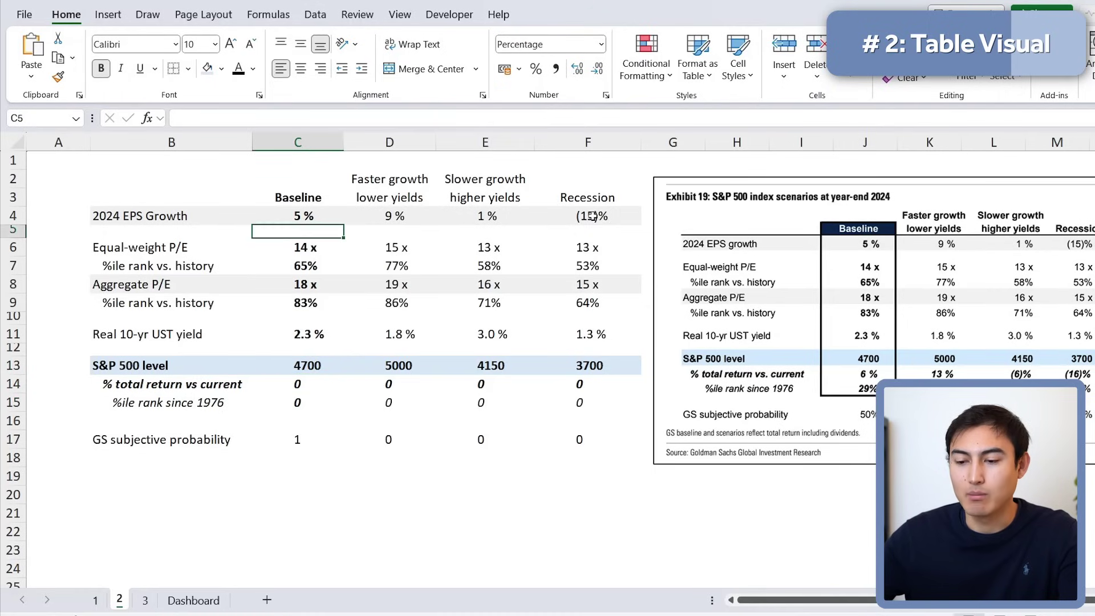
{"action": "key", "text": "shift+Right"}
{"action": "key", "text": "shift+Right"}
{"action": "key", "text": "shift+Right"}
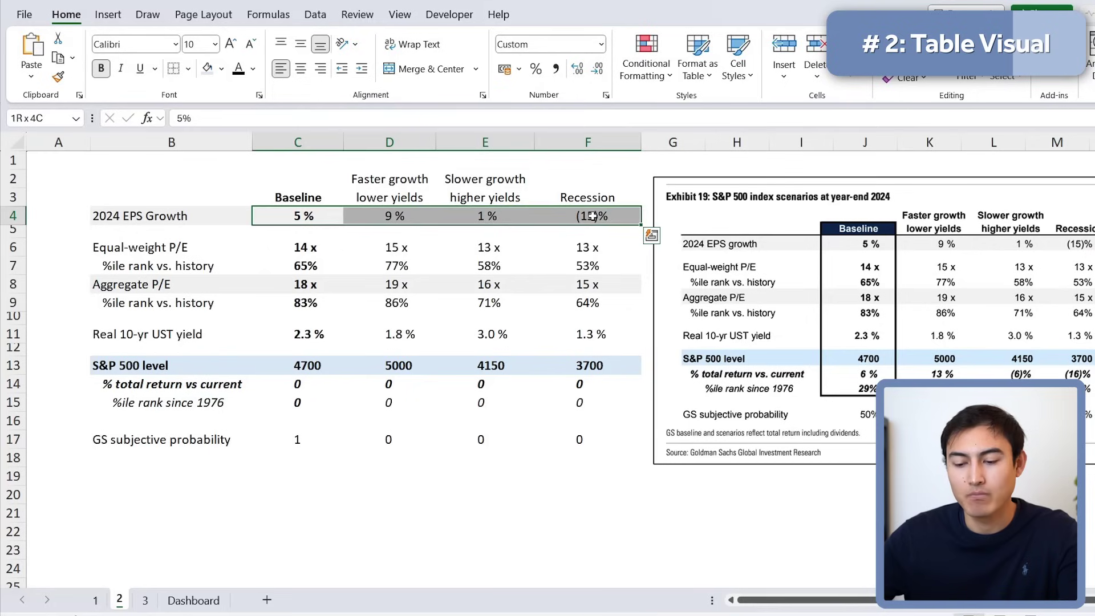
{"action": "key", "text": "ctrl+c"}
{"action": "key", "text": "Down"}
{"action": "key", "text": "Down"}
{"action": "key", "text": "Down"}
{"action": "key", "text": "Down"}
{"action": "key", "text": "Down"}
{"action": "key", "text": "Down"}
{"action": "key", "text": "Down"}
{"action": "key", "text": "Down"}
{"action": "key", "text": "Down"}
{"action": "key", "text": "Down"}
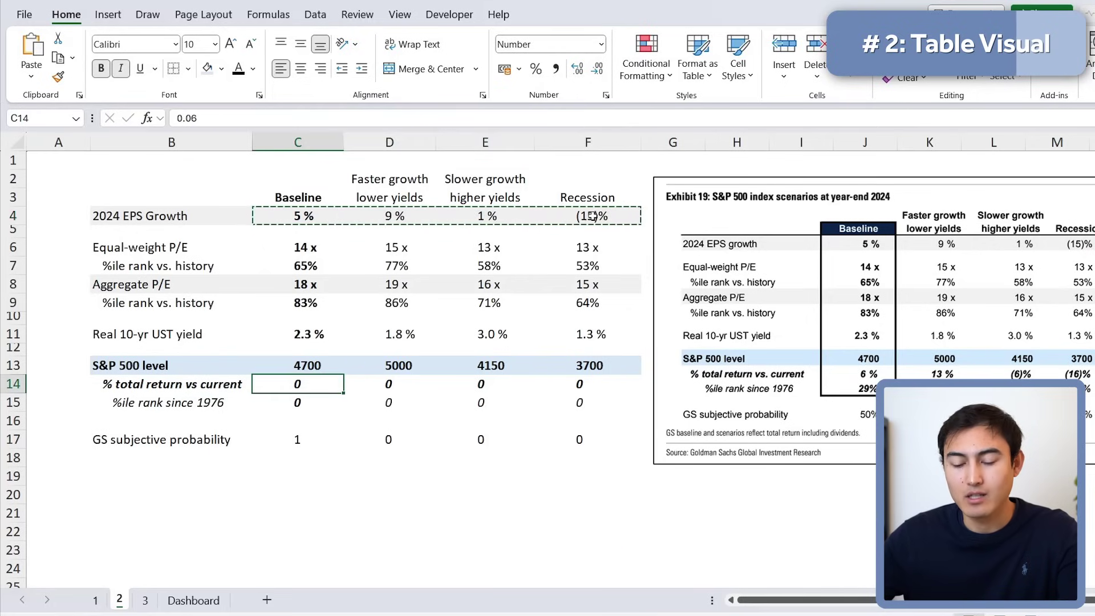
{"action": "left_click", "coordinate": [31, 76]}
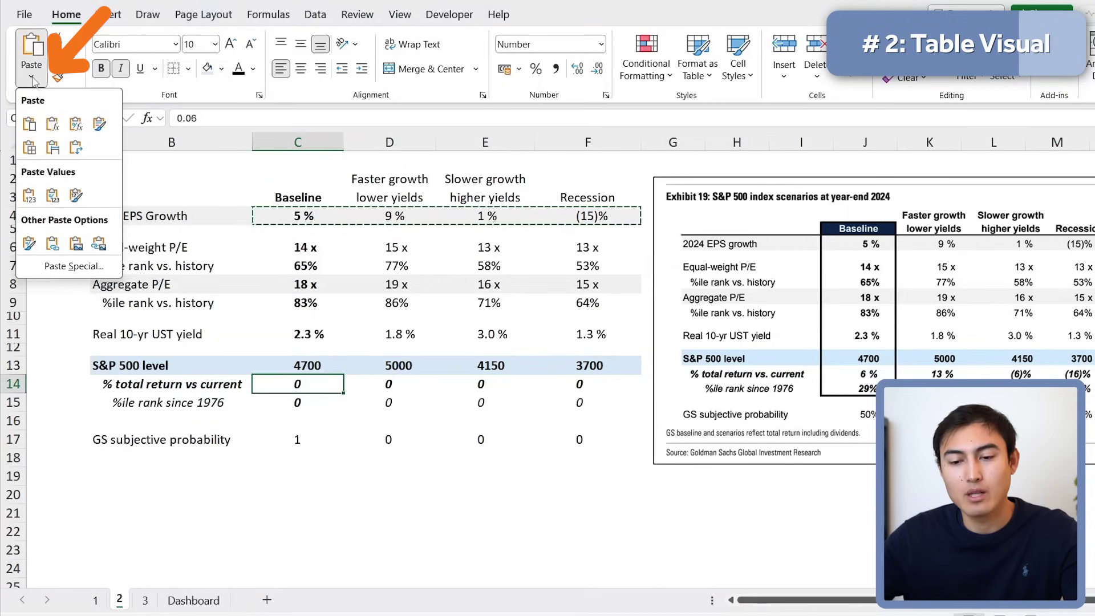
{"action": "left_click", "coordinate": [80, 270]}
{"action": "left_click", "coordinate": [514, 286]}
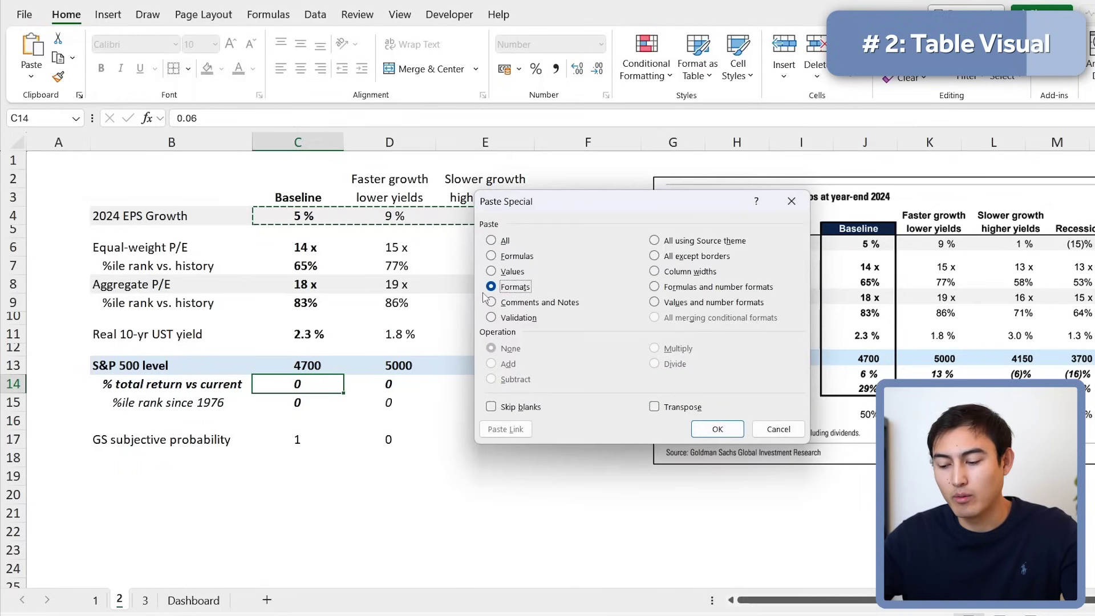
{"action": "key", "text": "Return"}
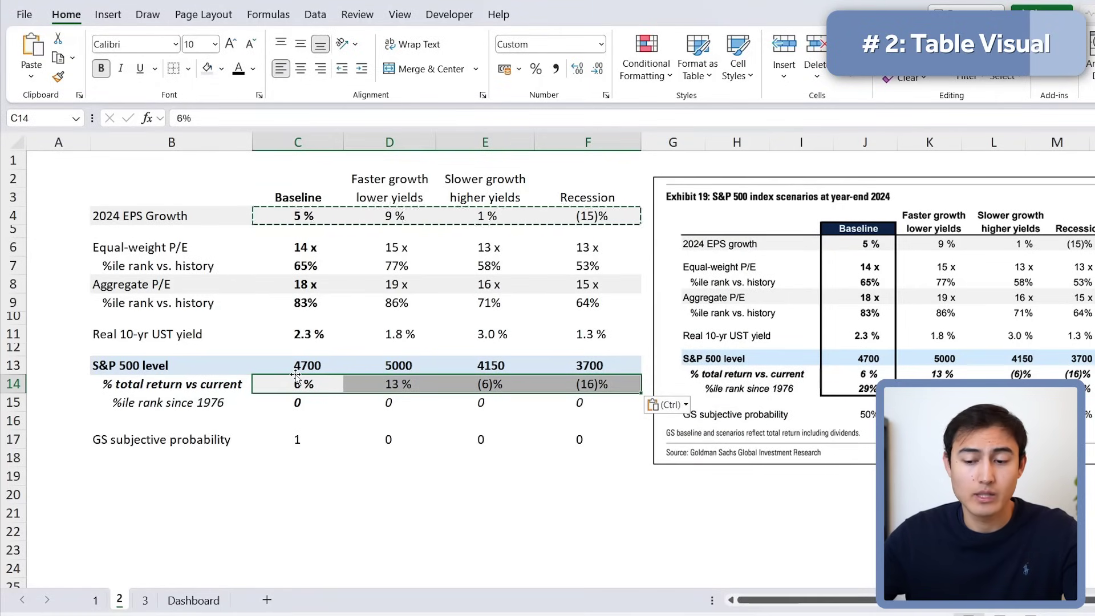
Step: Remove the fill color from the % total return vs current values, C14:F14
{"action": "key", "text": "alt"}
{"action": "key", "text": "h"}
{"action": "key", "text": "h"}
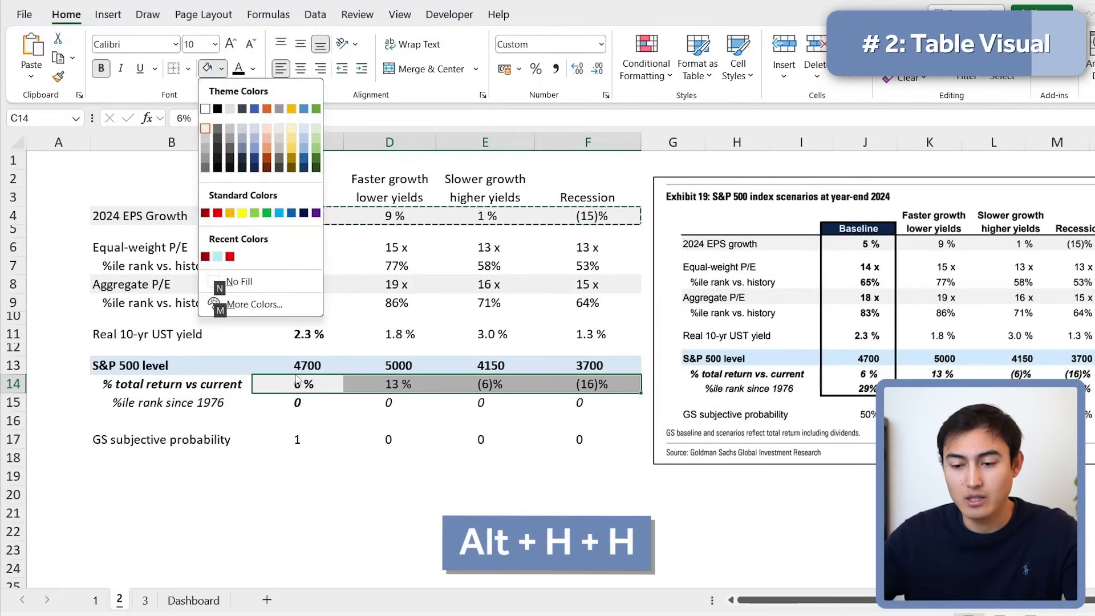
{"action": "key", "text": "Escape"}
{"action": "key", "text": "Down"}
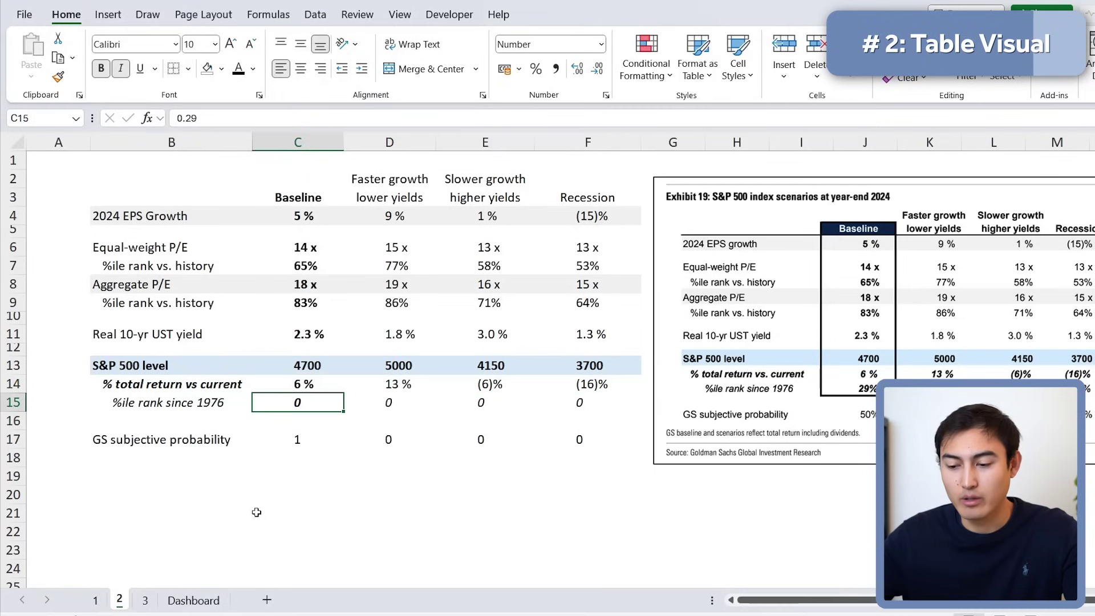
Step: Format the %ile rank since 1976 values, C15:F15, as percentages
{"action": "key", "text": "Up"}
{"action": "key", "text": "Up"}
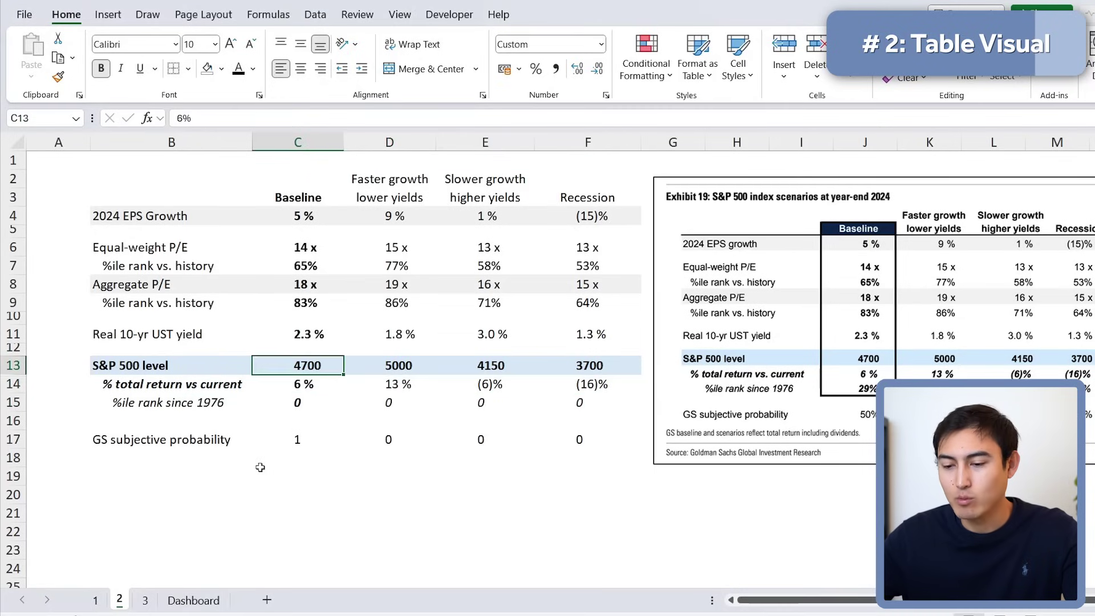
{"action": "key", "text": "Up"}
{"action": "key", "text": "Up"}
{"action": "key", "text": "Up"}
{"action": "key", "text": "Down"}
{"action": "key", "text": "Down"}
{"action": "key", "text": "Down"}
{"action": "key", "text": "Down"}
{"action": "key", "text": "Down"}
{"action": "key", "text": "shift+Right"}
{"action": "key", "text": "shift+Right"}
{"action": "key", "text": "shift+Right"}
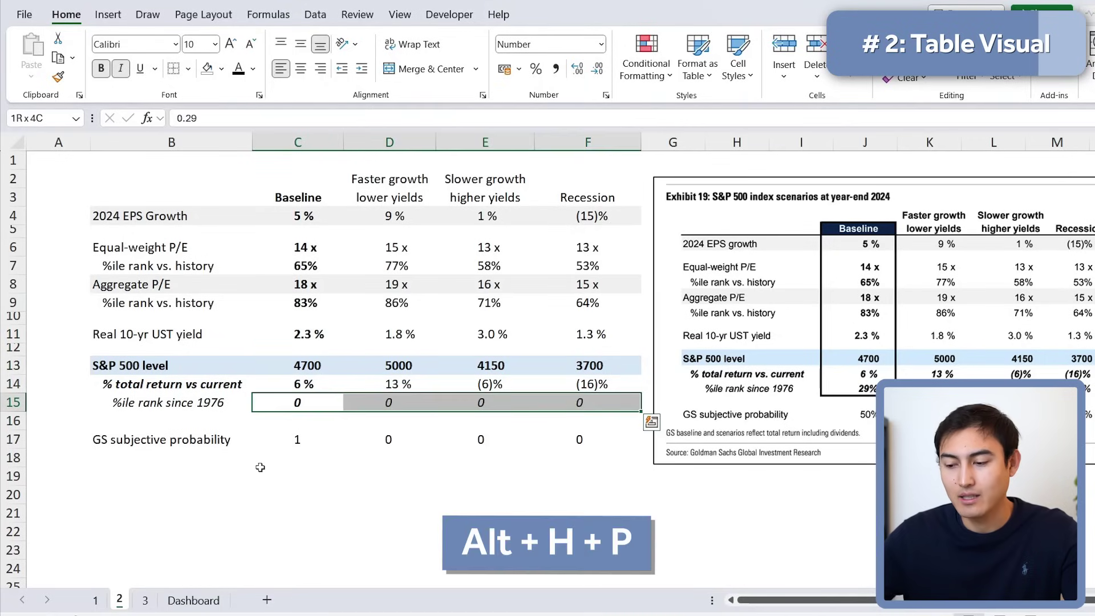
{"action": "key", "text": "alt+h"}
{"action": "key", "text": "p"}
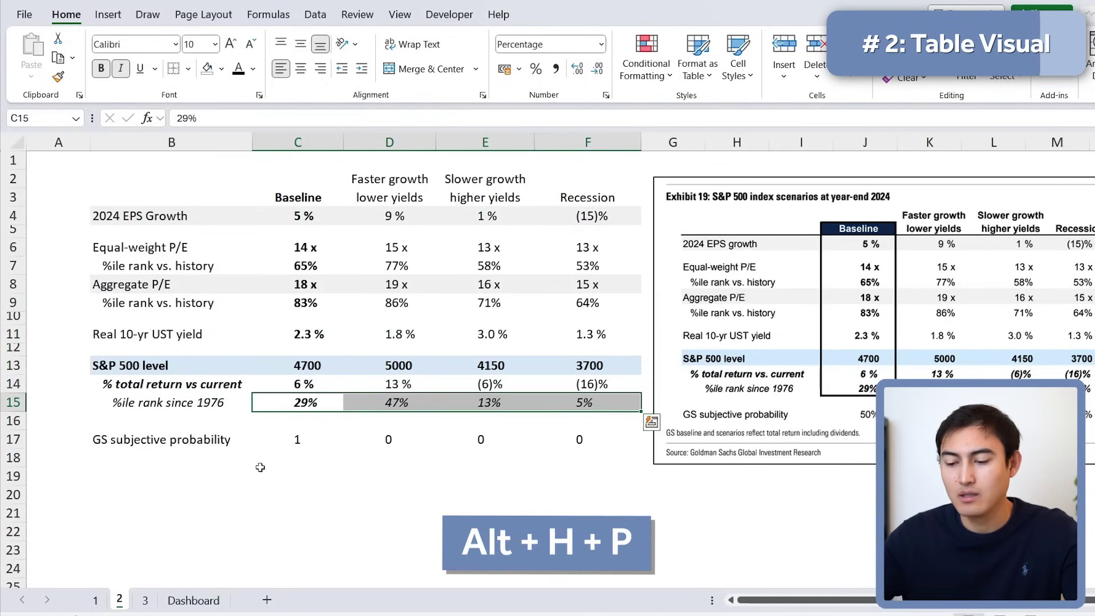
Step: Format the GS subjective probability values, C17:F17, as percentages
{"action": "key", "text": "Down"}
{"action": "key", "text": "Down"}
{"action": "key", "text": "shift+Right"}
{"action": "key", "text": "shift+Right"}
{"action": "key", "text": "shift+Right"}
{"action": "key", "text": "alt+h"}
{"action": "key", "text": "p"}
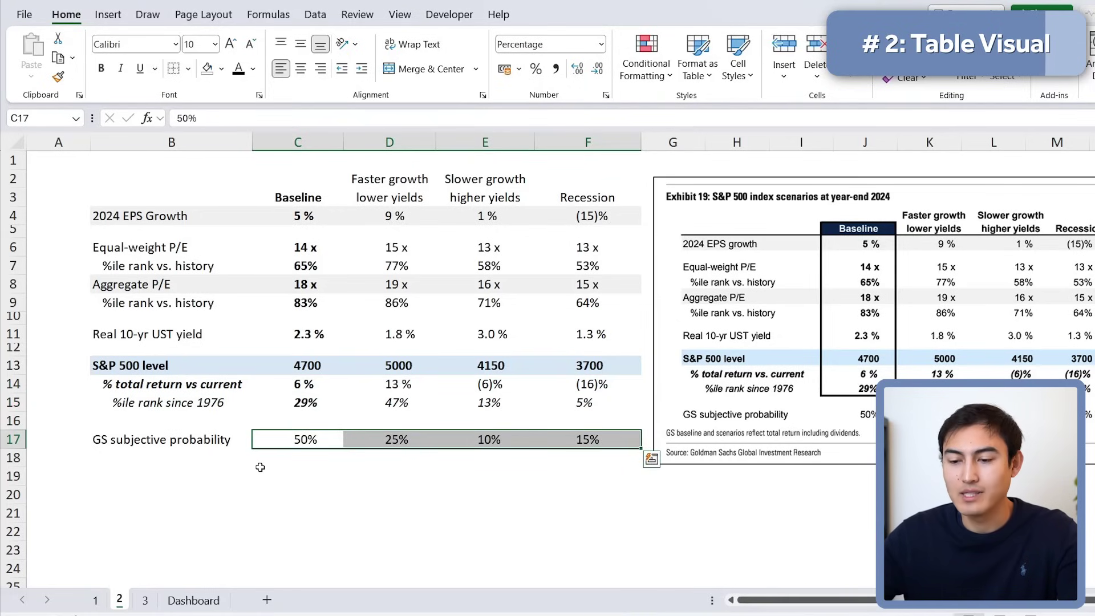
Step: Add a thick bottom border beneath the table's header row, B3:F3
{"action": "key", "text": "Up"}
{"action": "key", "text": "Up"}
{"action": "key", "text": "Up"}
{"action": "key", "text": "Up"}
{"action": "key", "text": "Up"}
{"action": "key", "text": "Up"}
{"action": "key", "text": "Up"}
{"action": "key", "text": "Up"}
{"action": "key", "text": "Up"}
{"action": "key", "text": "Up"}
{"action": "key", "text": "Up"}
{"action": "key", "text": "Up"}
{"action": "key", "text": "Up"}
{"action": "key", "text": "Up"}
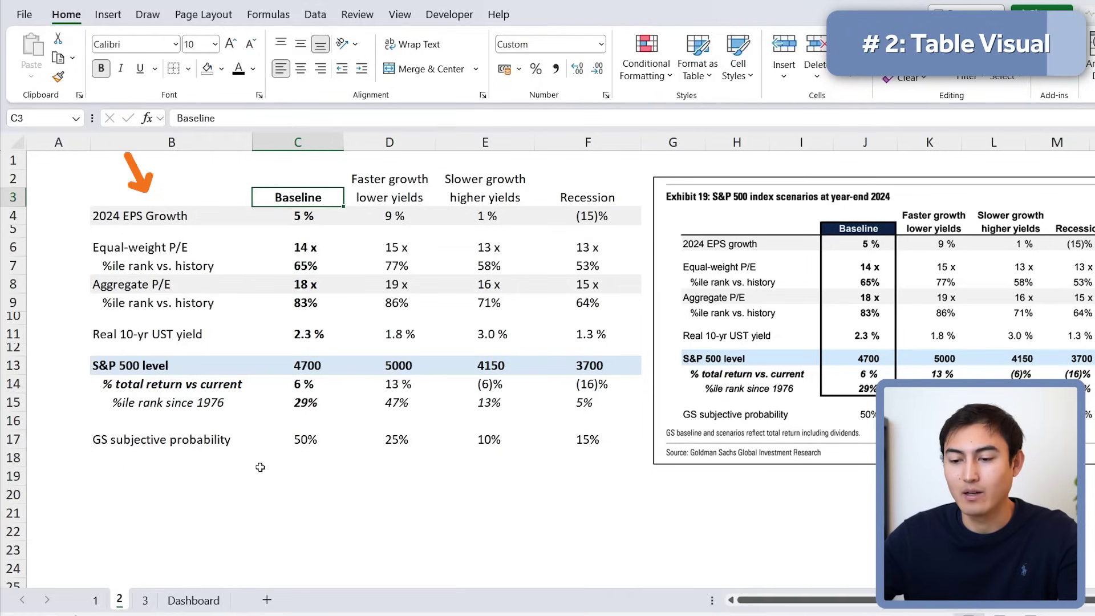
{"action": "key", "text": "Up"}
{"action": "key", "text": "Left"}
{"action": "key", "text": "Down"}
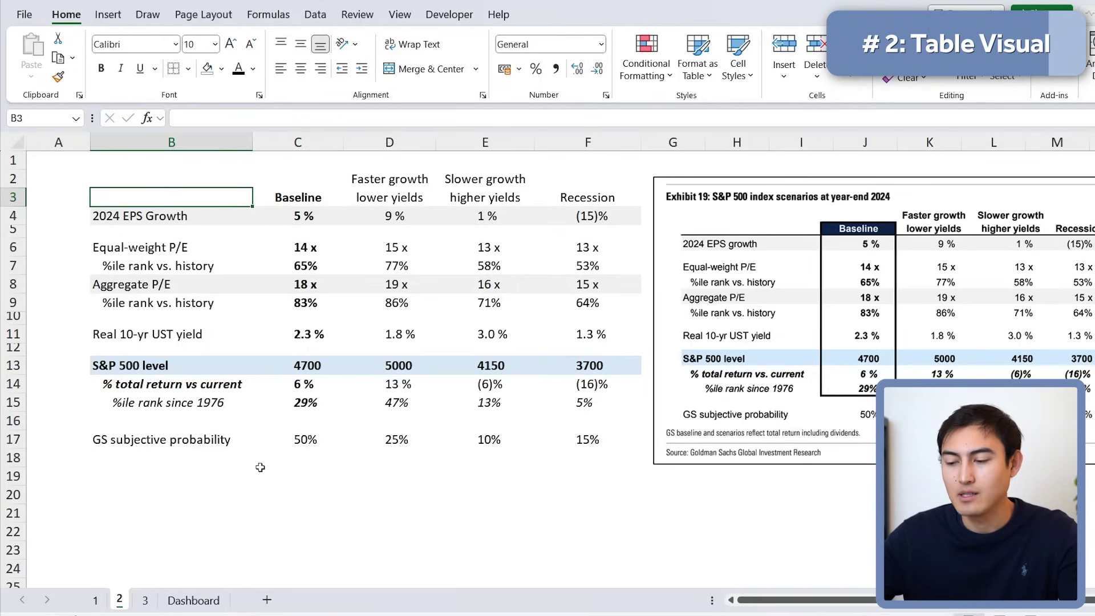
{"action": "key", "text": "shift+Right"}
{"action": "key", "text": "shift+Right"}
{"action": "key", "text": "shift+Right"}
{"action": "key", "text": "shift+Right"}
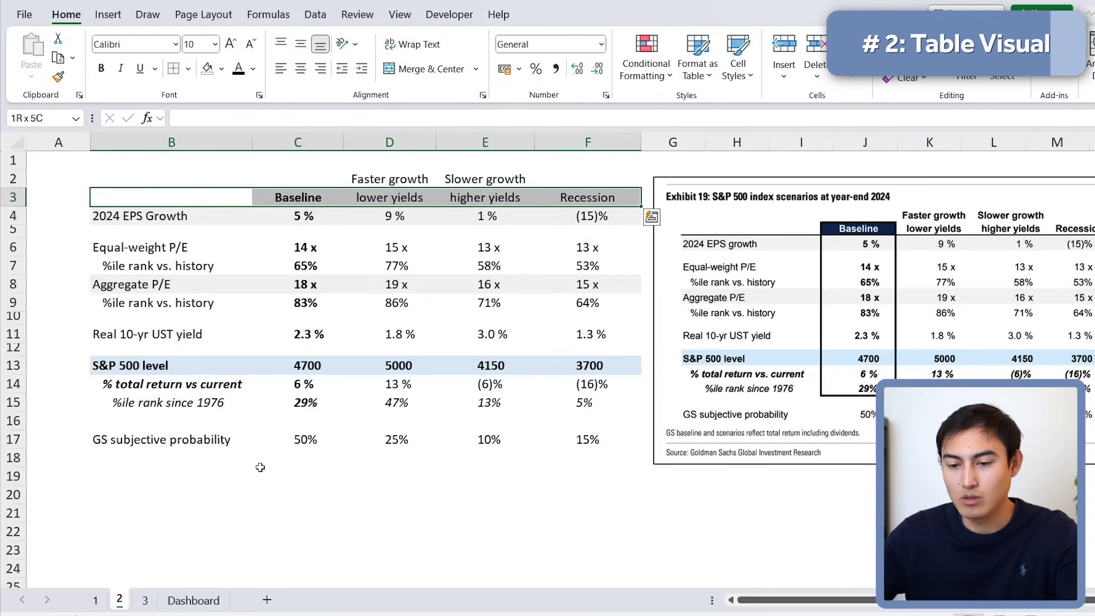
{"action": "key", "text": "alt"}
{"action": "key", "text": "h"}
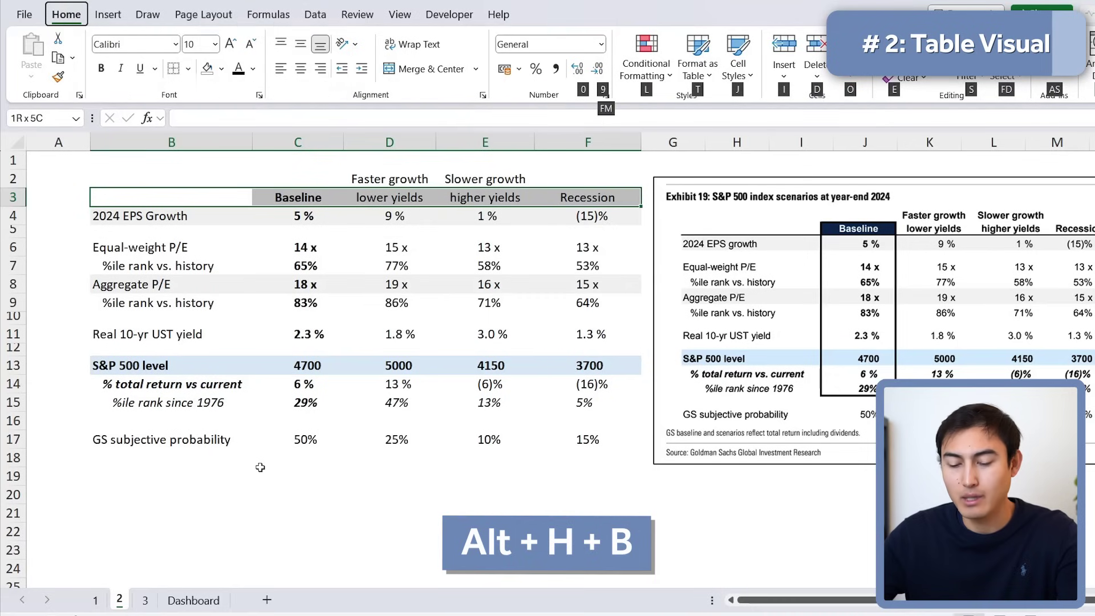
{"action": "key", "text": "b"}
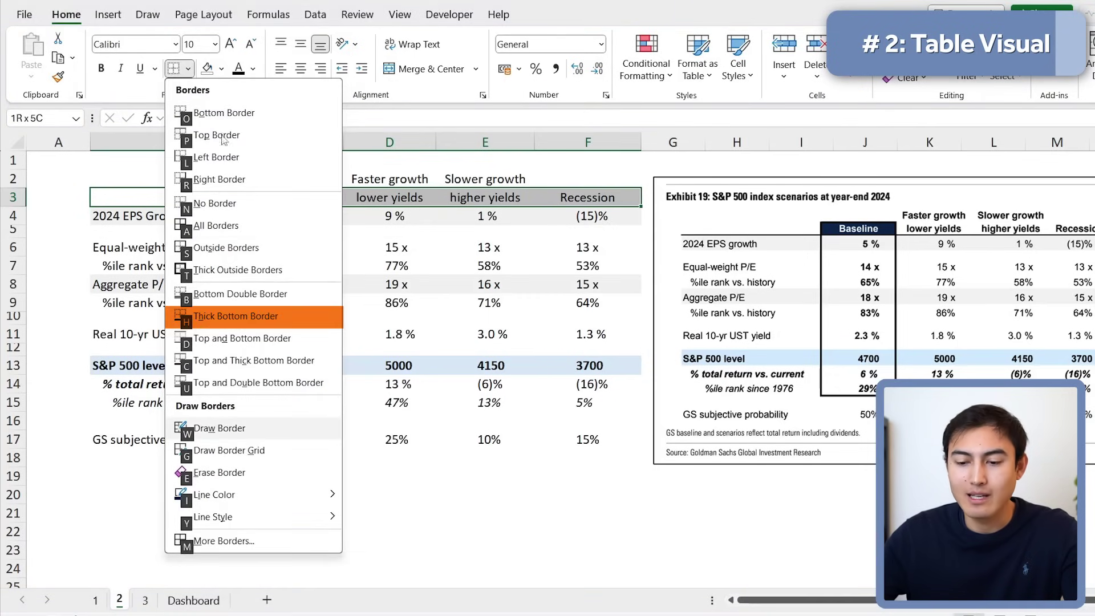
{"action": "left_click", "coordinate": [223, 319]}
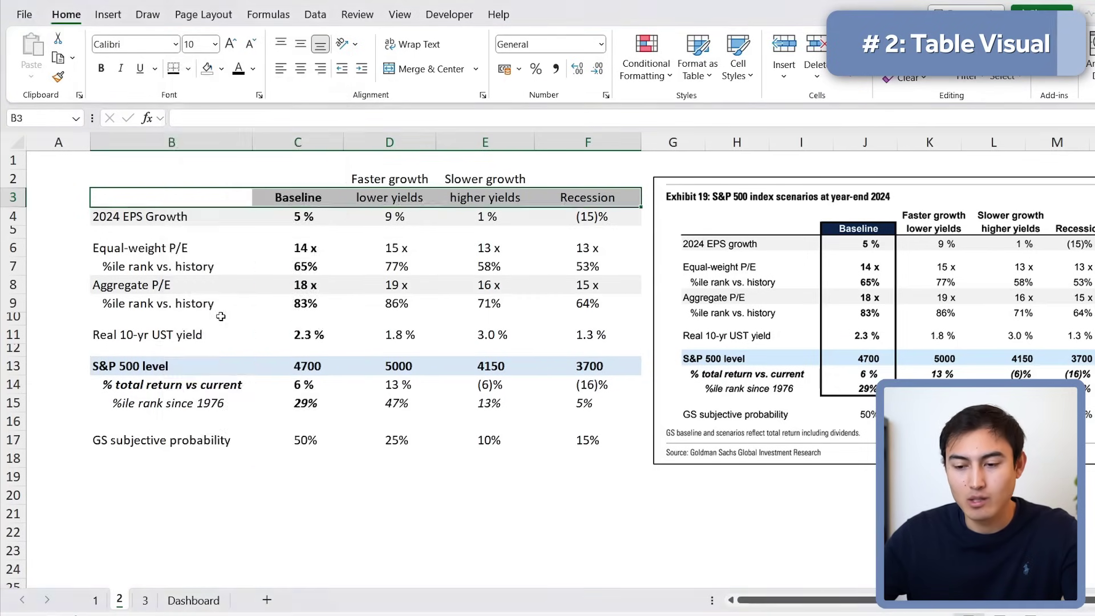
{"action": "key", "text": "Down"}
{"action": "key", "text": "Down"}
{"action": "key", "text": "Down"}
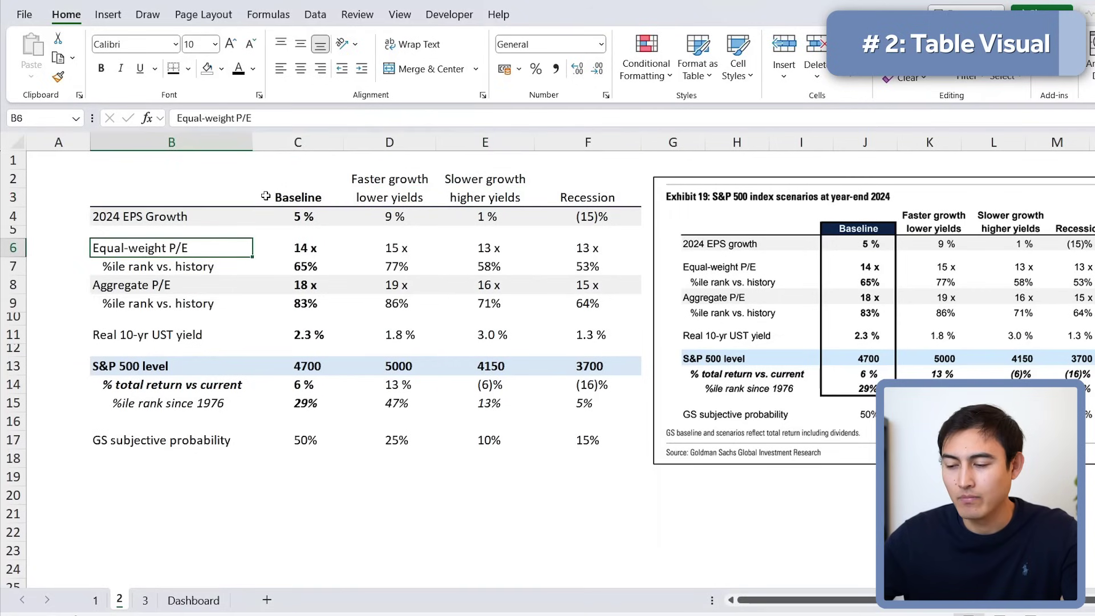
Step: Fill the Baseline header cell, C3, with the standard dark blue and make its text white
{"action": "left_click", "coordinate": [266, 196]}
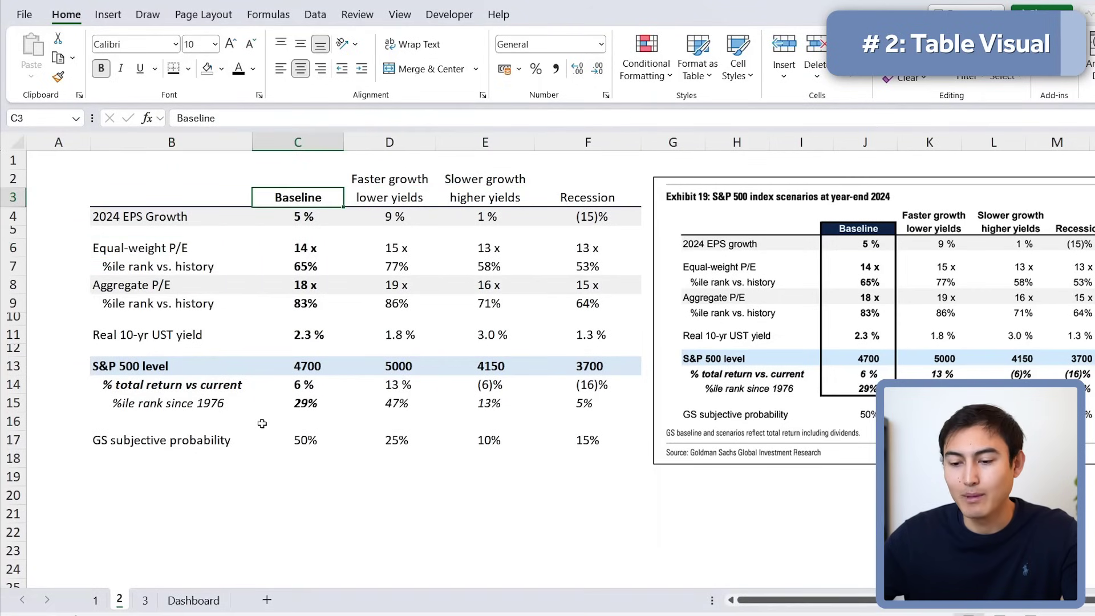
{"action": "left_click", "coordinate": [222, 69]}
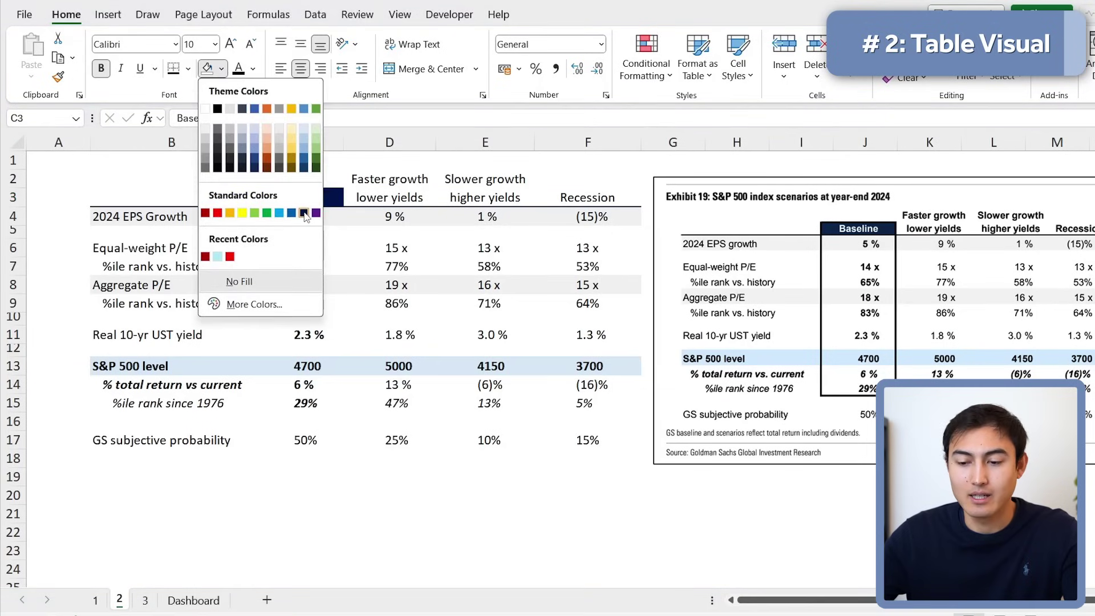
{"action": "left_click", "coordinate": [304, 213]}
{"action": "left_click", "coordinate": [253, 69]}
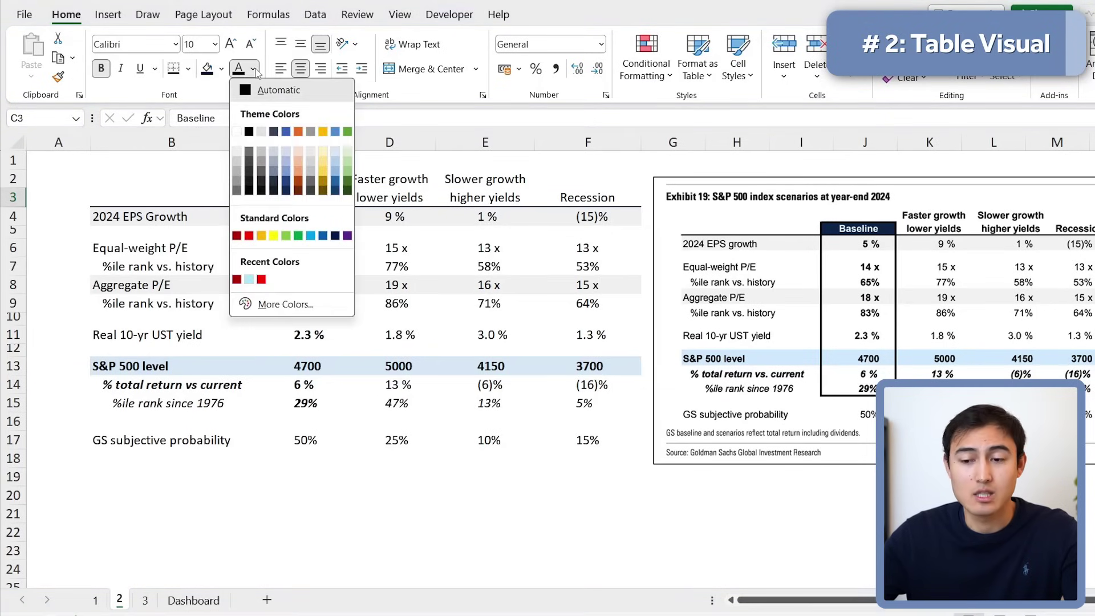
{"action": "left_click", "coordinate": [236, 132]}
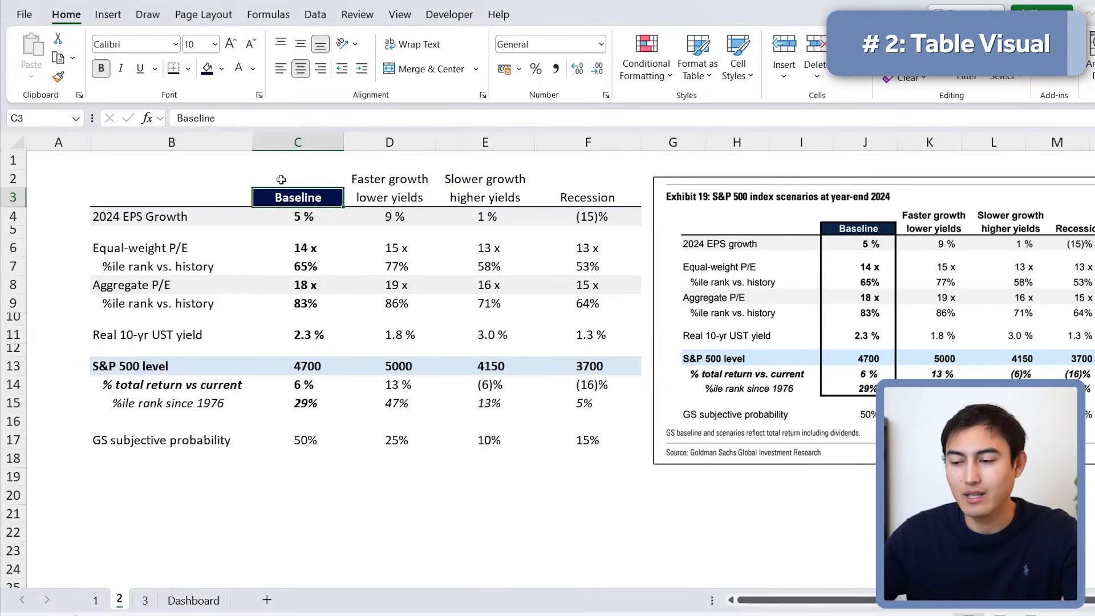
Step: Apply a thick outside border around the Baseline column from its header to the %ile rank since 1976 value, C3:C15
{"action": "key", "text": "shift+Down"}
{"action": "key", "text": "shift+Down"}
{"action": "key", "text": "shift+Down"}
{"action": "key", "text": "shift+Down"}
{"action": "key", "text": "shift+Down"}
{"action": "key", "text": "shift+Down"}
{"action": "key", "text": "shift+Down"}
{"action": "key", "text": "shift+Down"}
{"action": "key", "text": "shift+Down"}
{"action": "key", "text": "shift+Down"}
{"action": "key", "text": "shift+Down"}
{"action": "key", "text": "shift+Down"}
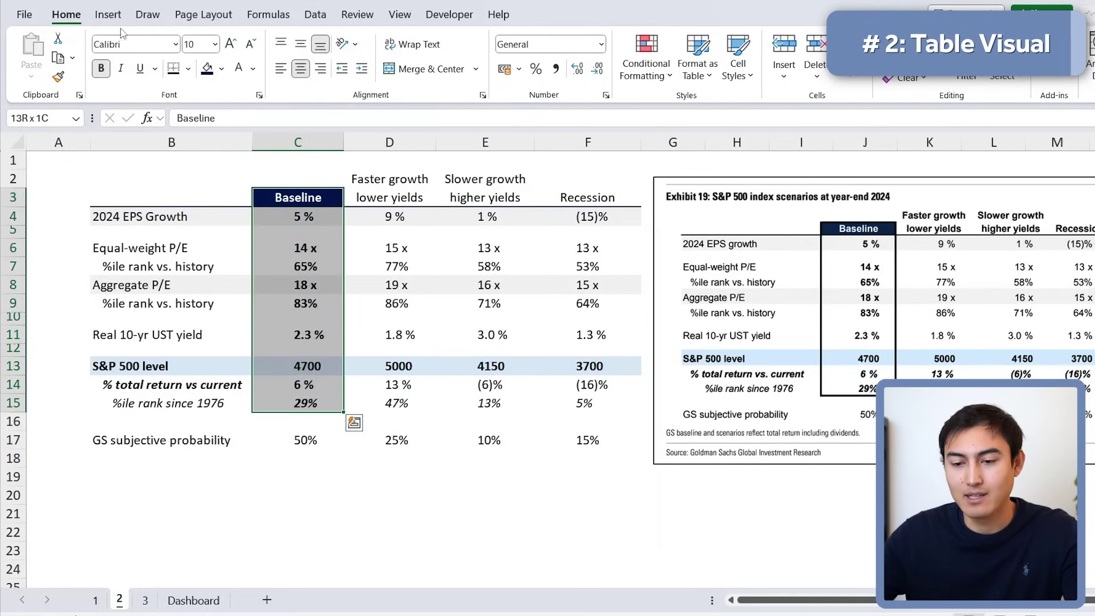
{"action": "left_click", "coordinate": [189, 69]}
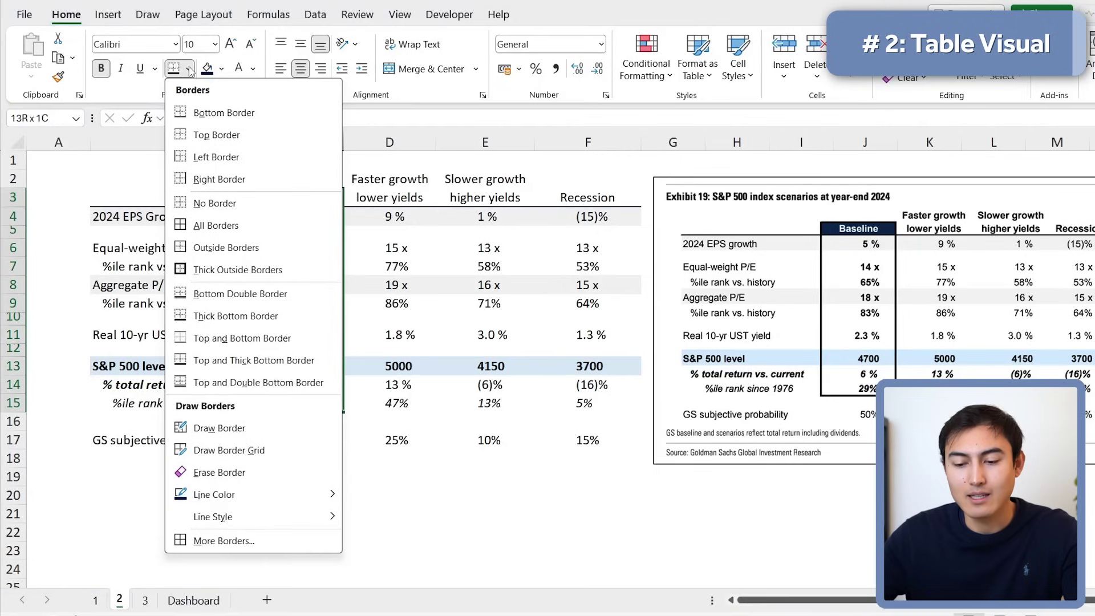
{"action": "left_click", "coordinate": [227, 270]}
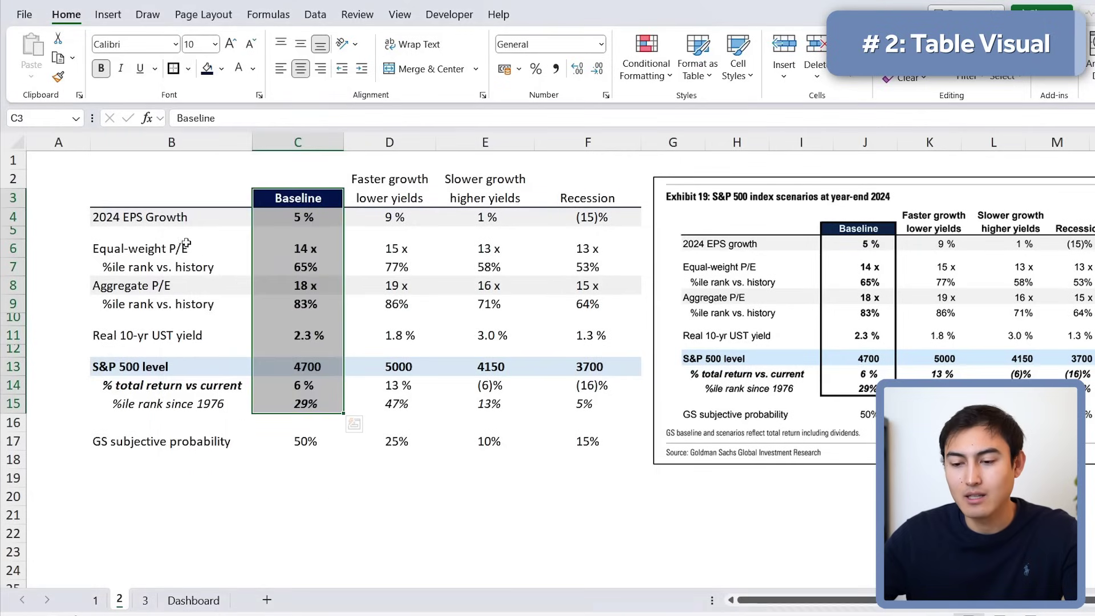
Step: Set the border line color to dark blue and redraw the outline around the Baseline column, C3:C15
{"action": "left_click", "coordinate": [190, 71]}
{"action": "mouse_move", "coordinate": [238, 496]}
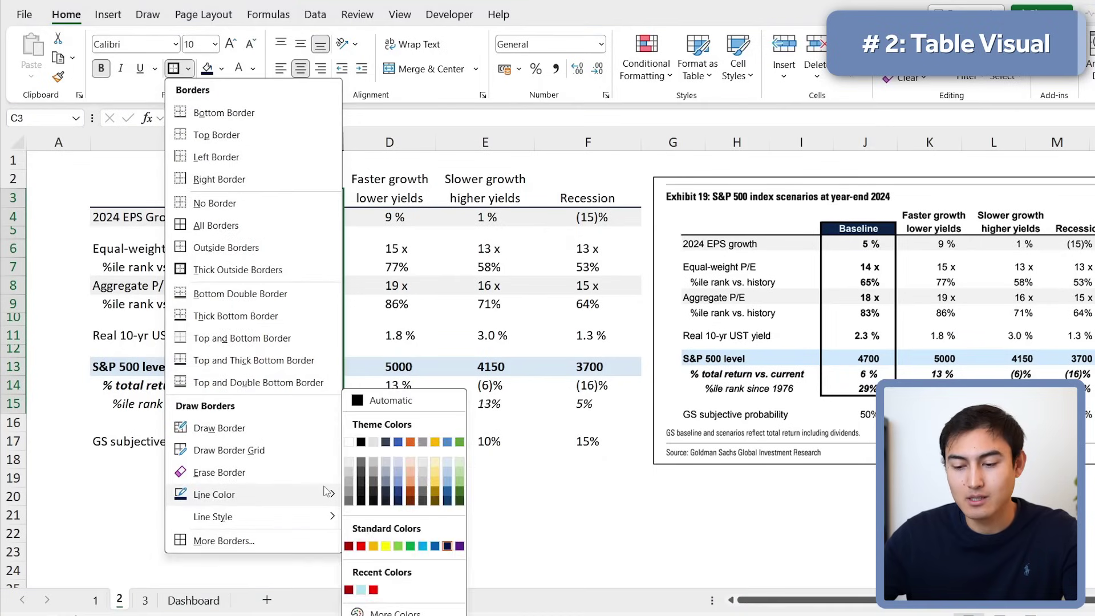
{"action": "left_click", "coordinate": [447, 546]}
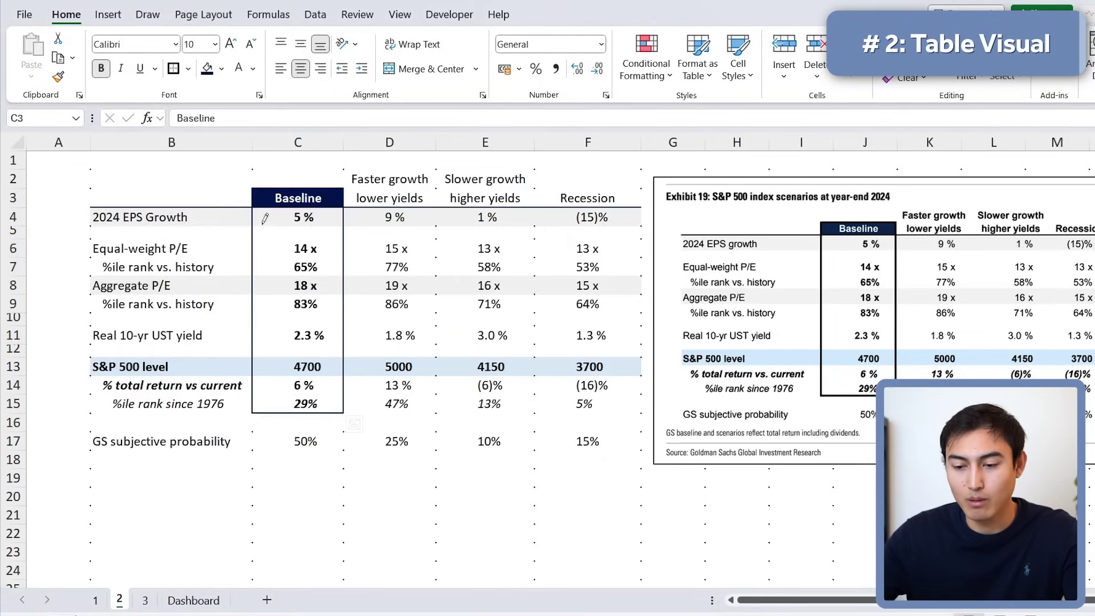
{"action": "mouse_move", "coordinate": [258, 183]}
{"action": "left_mouse_down"}
{"action": "mouse_move", "coordinate": [325, 413]}
{"action": "mouse_move", "coordinate": [325, 403]}
{"action": "left_mouse_up"}
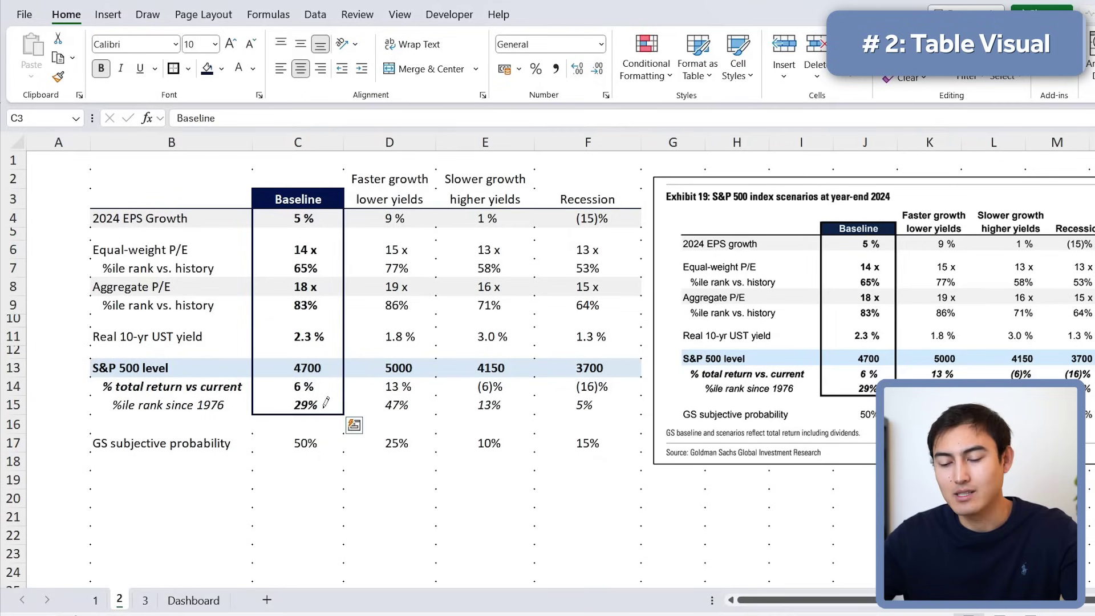
{"action": "key", "text": "Escape"}
{"action": "key", "text": "Right"}
{"action": "key", "text": "Right"}
{"action": "key", "text": "Right"}
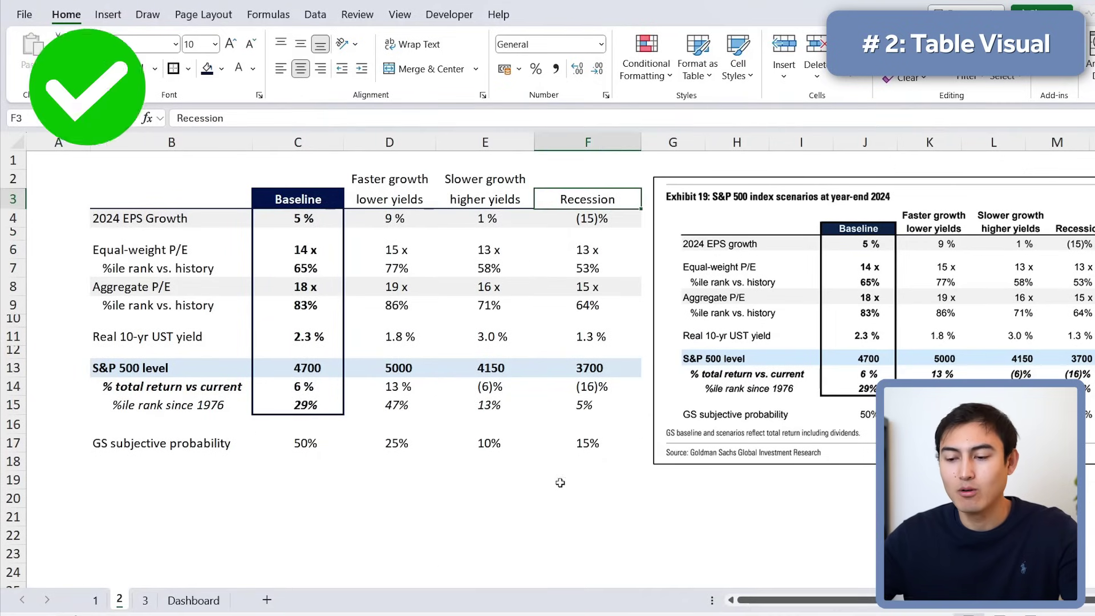
{"action": "left_click", "coordinate": [594, 479]}
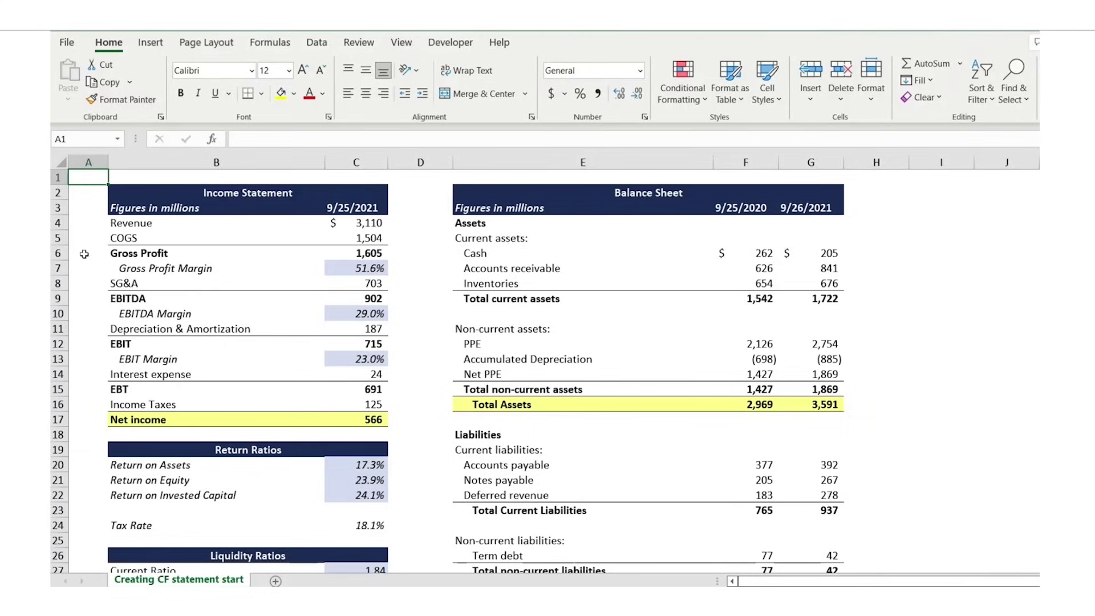
{"action": "key", "text": "Down"}
{"action": "key", "text": "Down"}
{"action": "key", "text": "Down"}
{"action": "key", "text": "Down"}
{"action": "key", "text": "Down"}
{"action": "key", "text": "Down"}
{"action": "key", "text": "Down"}
{"action": "key", "text": "Down"}
{"action": "key", "text": "Down"}
{"action": "key", "text": "Down"}
{"action": "key", "text": "Down"}
{"action": "key", "text": "Down"}
{"action": "key", "text": "Down"}
{"action": "key", "text": "Down"}
{"action": "key", "text": "Down"}
{"action": "key", "text": "Down"}
{"action": "key", "text": "Down"}
{"action": "key", "text": "Down"}
{"action": "key", "text": "Down"}
{"action": "key", "text": "Down"}
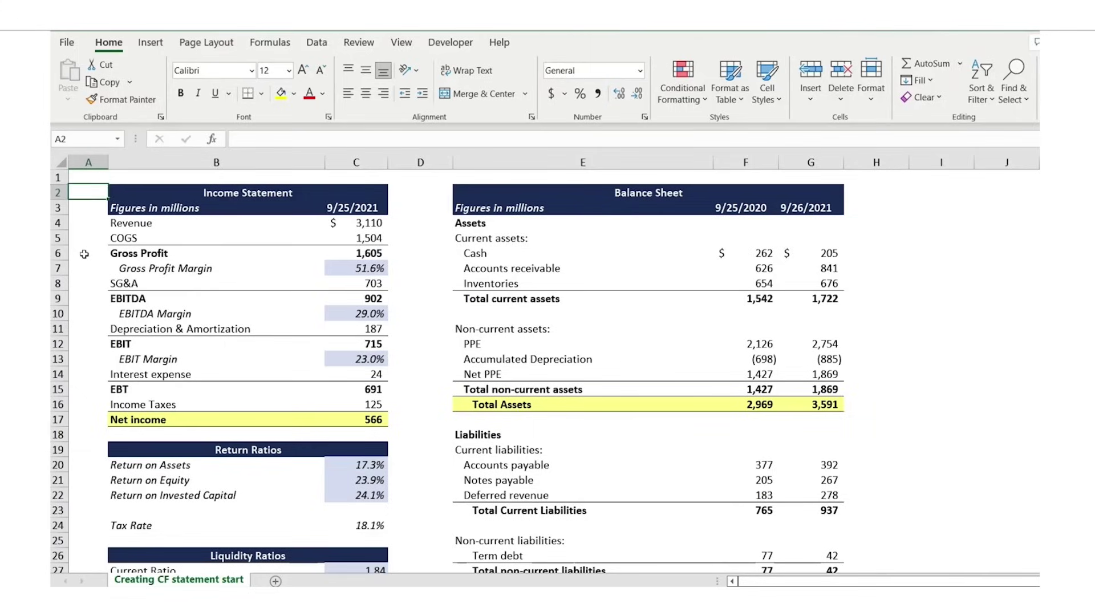
{"action": "scroll", "coordinate": [84, 254], "scroll_direction": "down", "scroll_amount": 3}
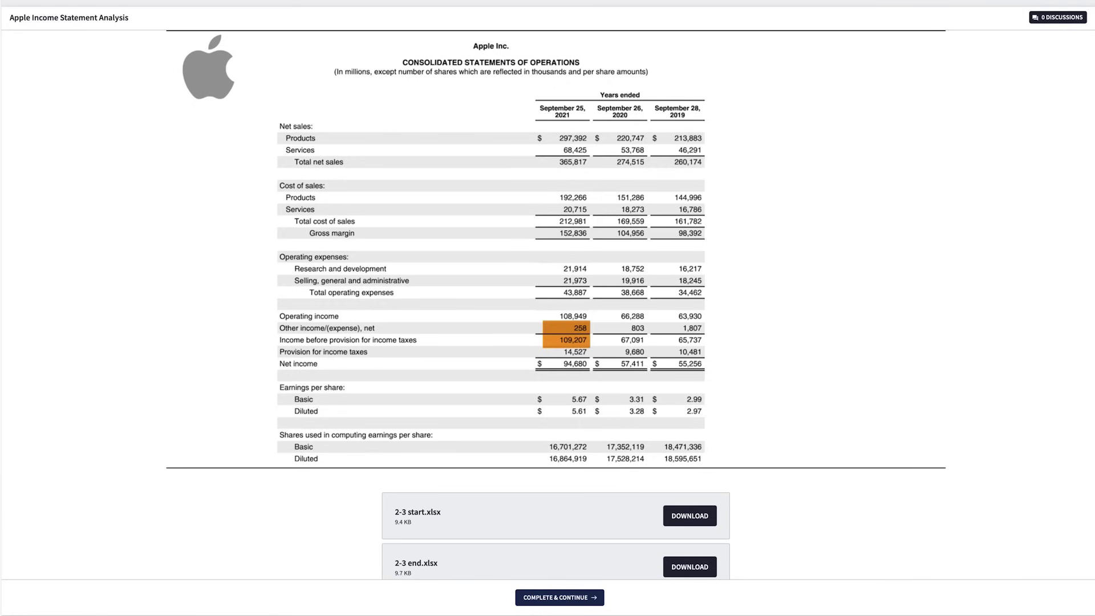
{"action": "left_click_drag", "start_coordinate": [256, 310], "coordinate": [298, 333]}
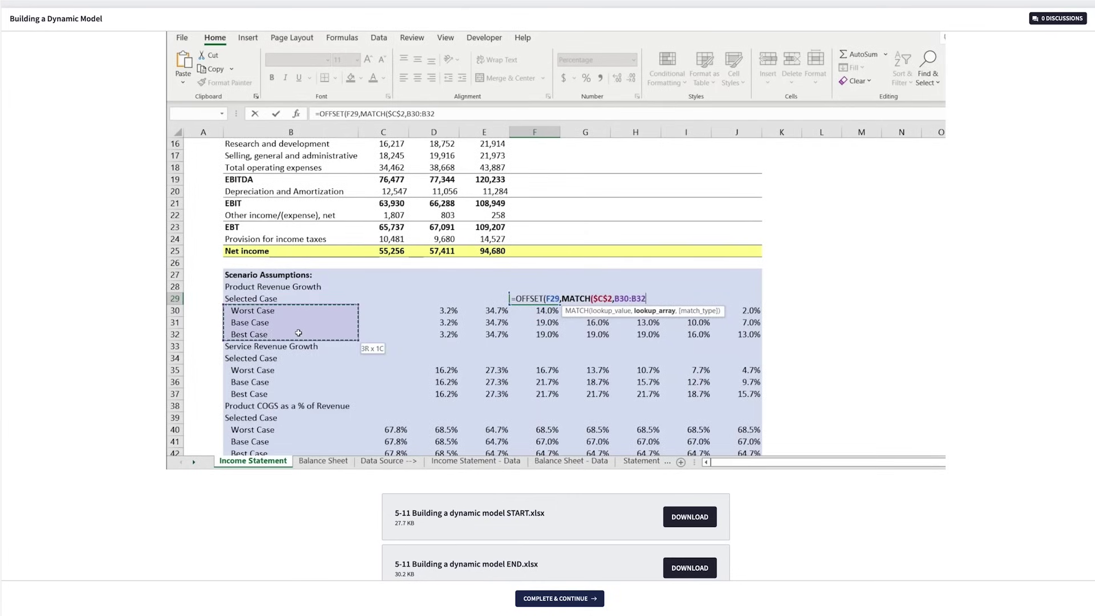
{"action": "key", "text": "F4"}
{"action": "key", "text": "F4"}
{"action": "key", "text": "F4"}
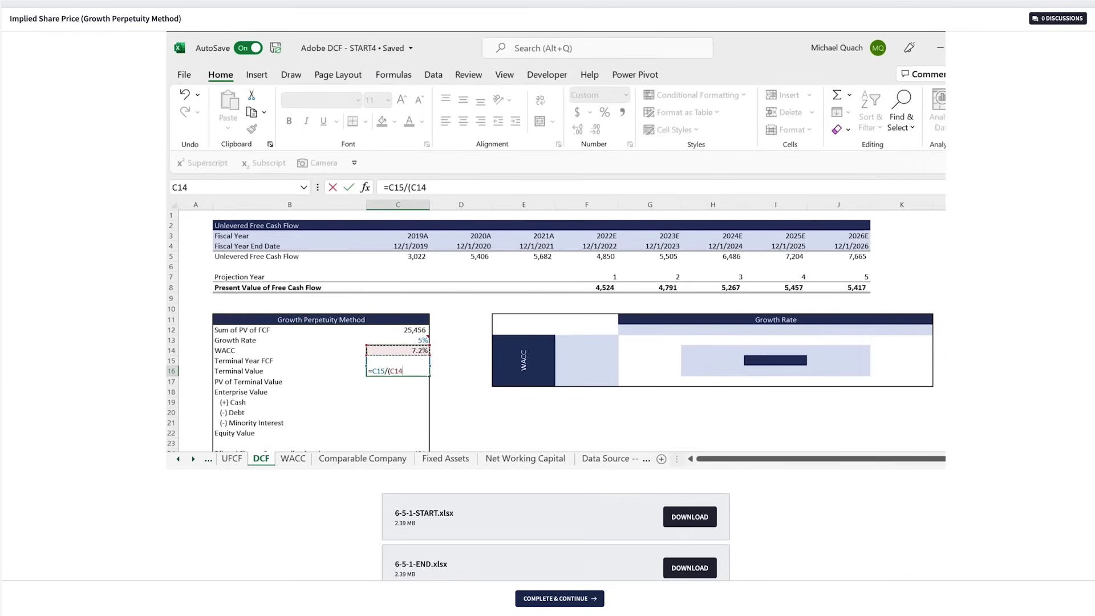
{"action": "type", "text": "-"}
{"action": "key", "text": "Up"}
{"action": "key", "text": "Up"}
{"action": "key", "text": "Up"}
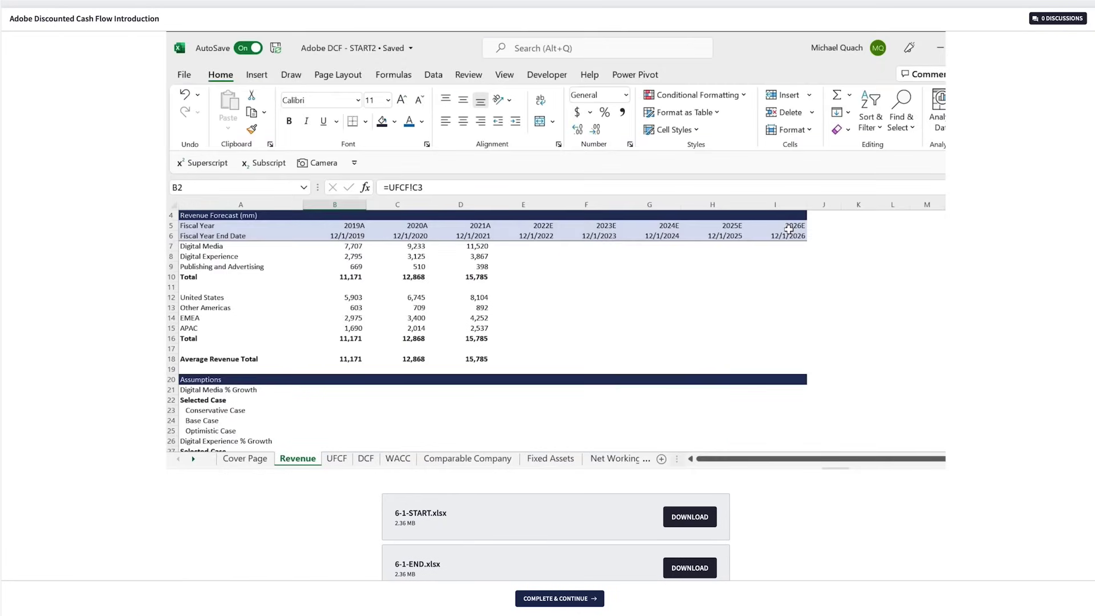
{"action": "key", "text": "ctrl+Page_Down"}
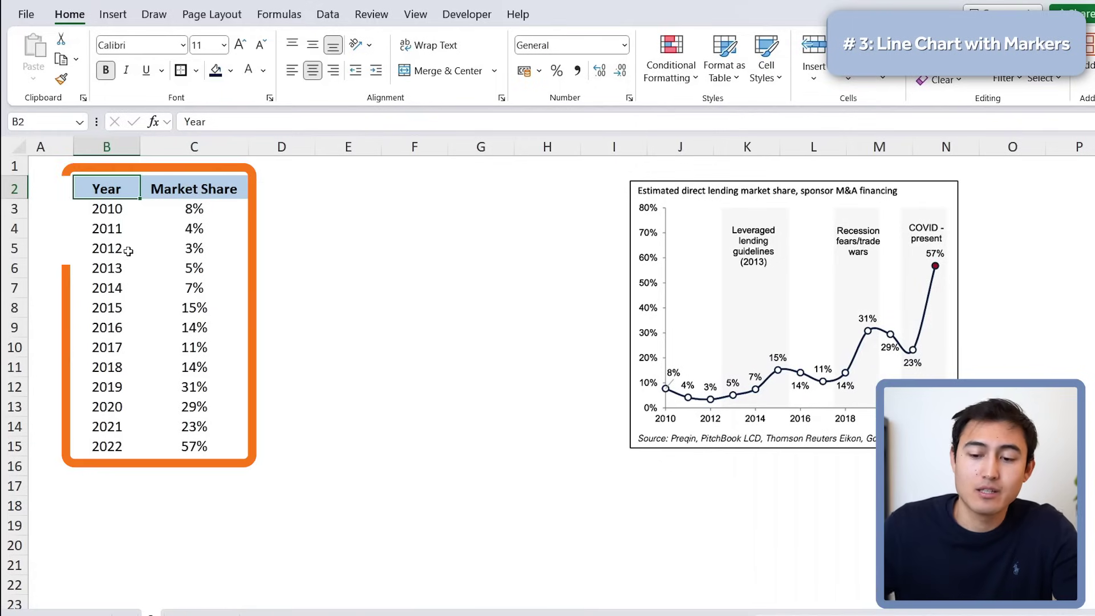
Step: Insert the recommended line chart from the whole Year and Market Share table, B2:C15
{"action": "left_click", "coordinate": [128, 251]}
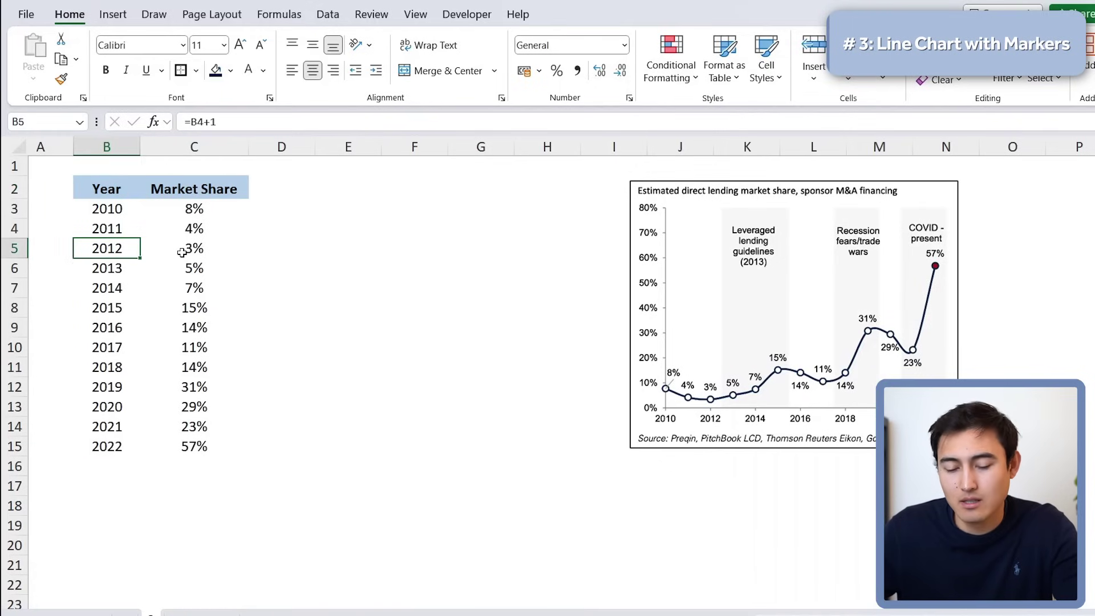
{"action": "key", "text": "ctrl+a"}
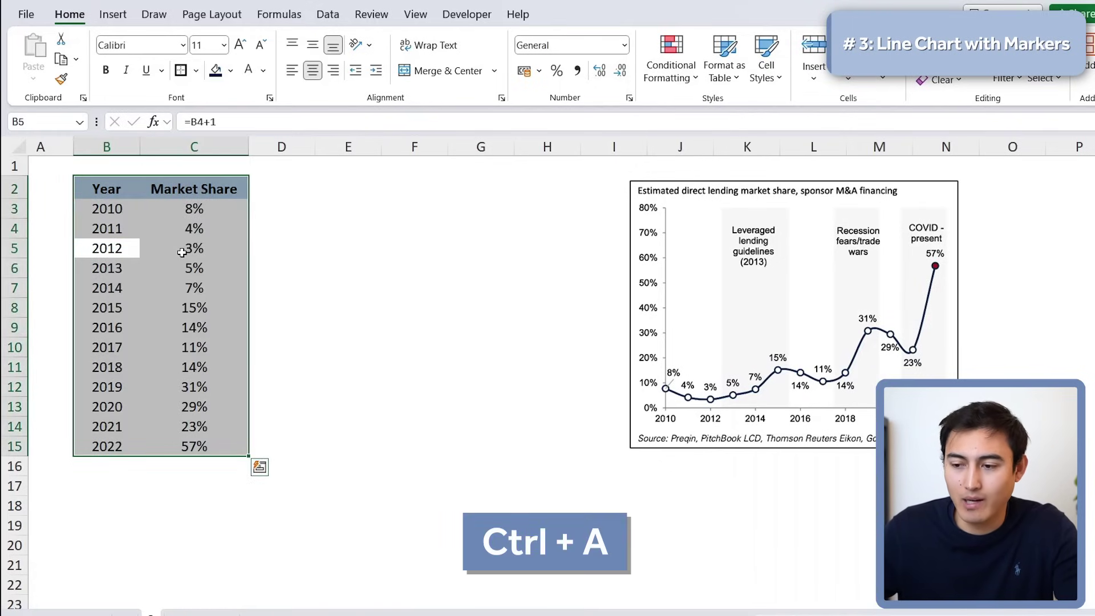
{"action": "left_click", "coordinate": [113, 15]}
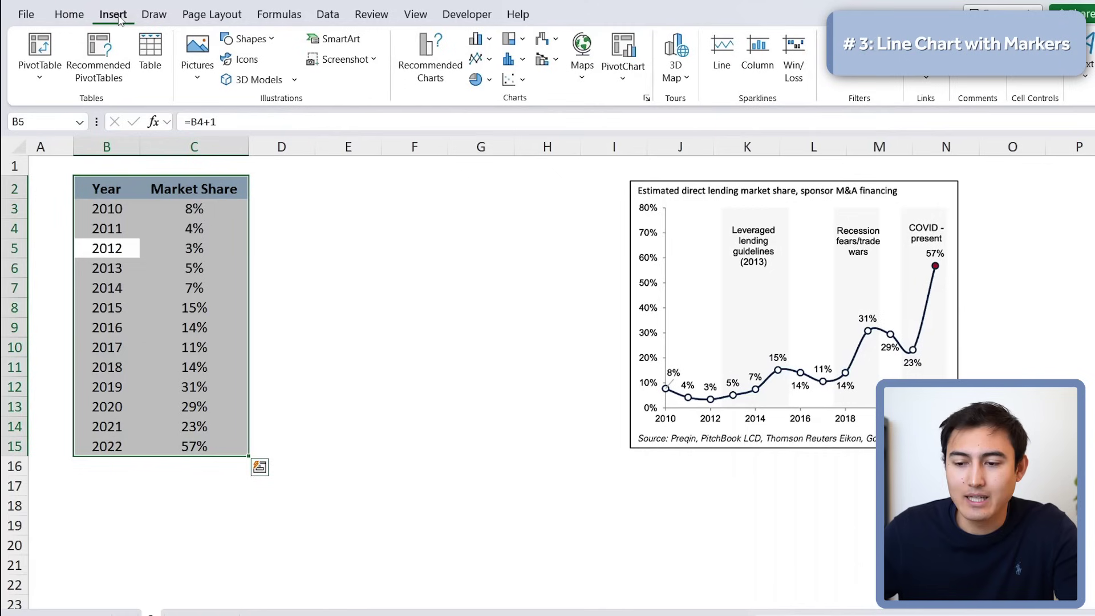
{"action": "left_click", "coordinate": [431, 55]}
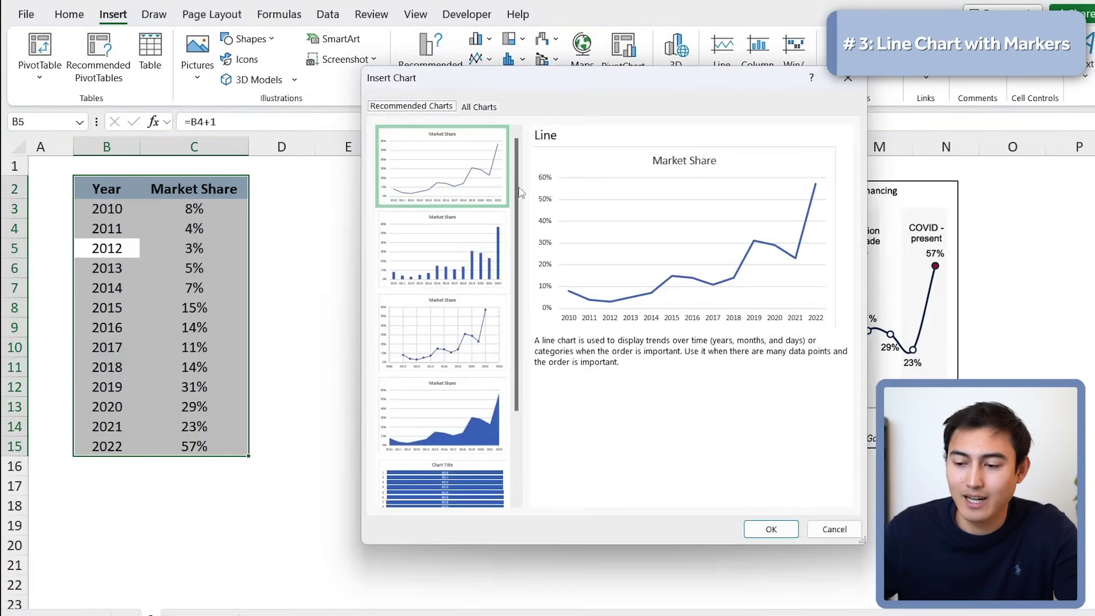
{"action": "left_click", "coordinate": [771, 529]}
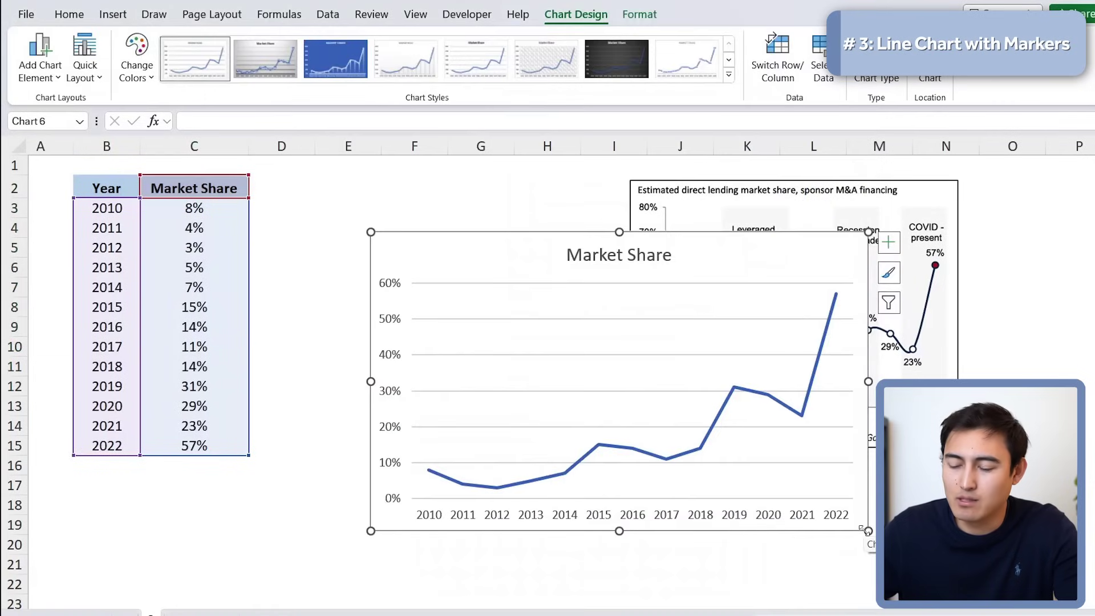
Step: Shrink the Market Share chart, place it between the data table and the reference image, and delete its title
{"action": "left_click_drag", "start_coordinate": [863, 530], "coordinate": [709, 519]}
{"action": "left_click_drag", "start_coordinate": [559, 274], "coordinate": [471, 214]}
{"action": "left_click", "coordinate": [472, 197]}
{"action": "key", "text": "Delete"}
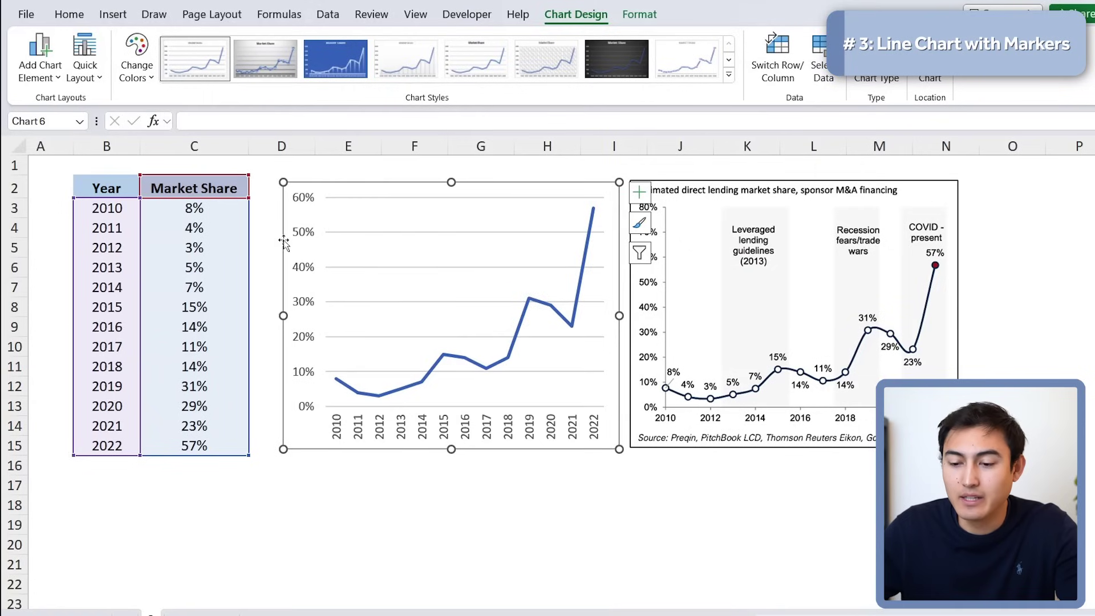
Step: Set the maximum bound of the chart's vertical axis to 0.8
{"action": "left_click", "coordinate": [303, 239]}
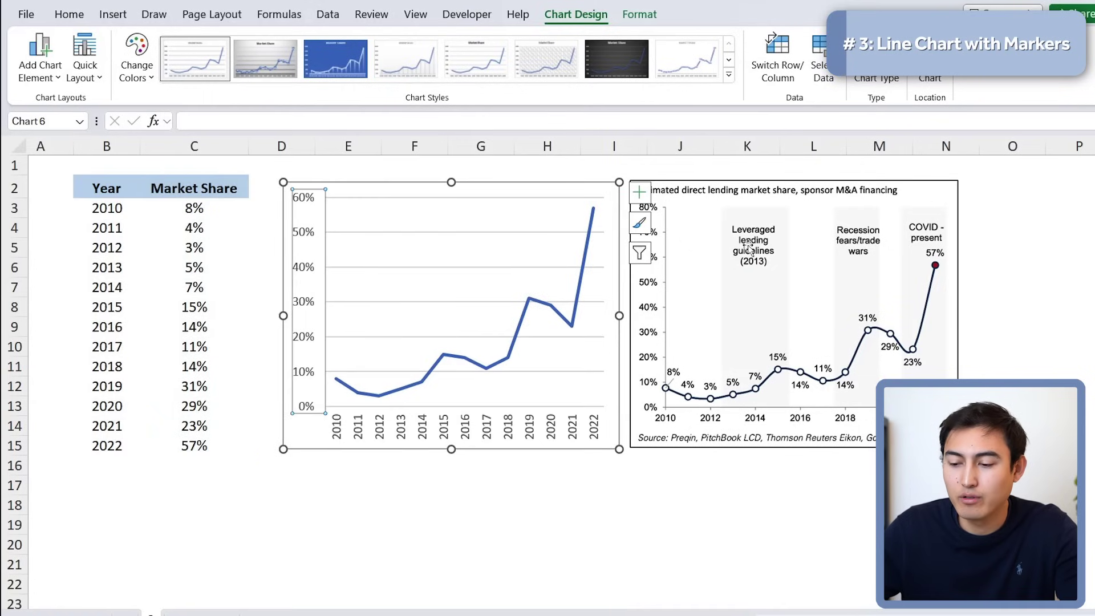
{"action": "right_click", "coordinate": [309, 276]}
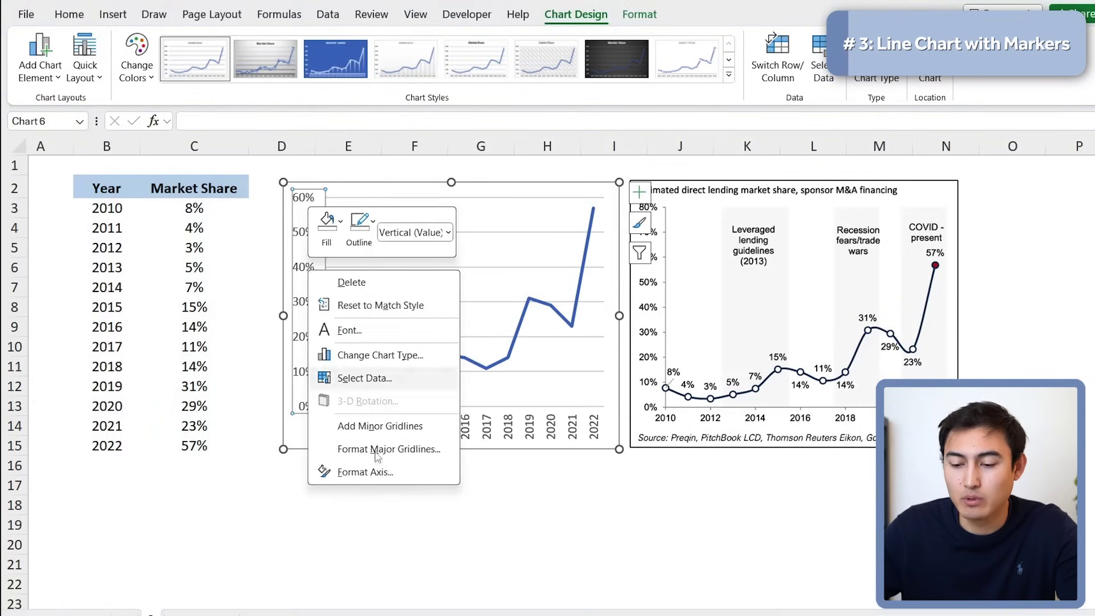
{"action": "left_click", "coordinate": [275, 481]}
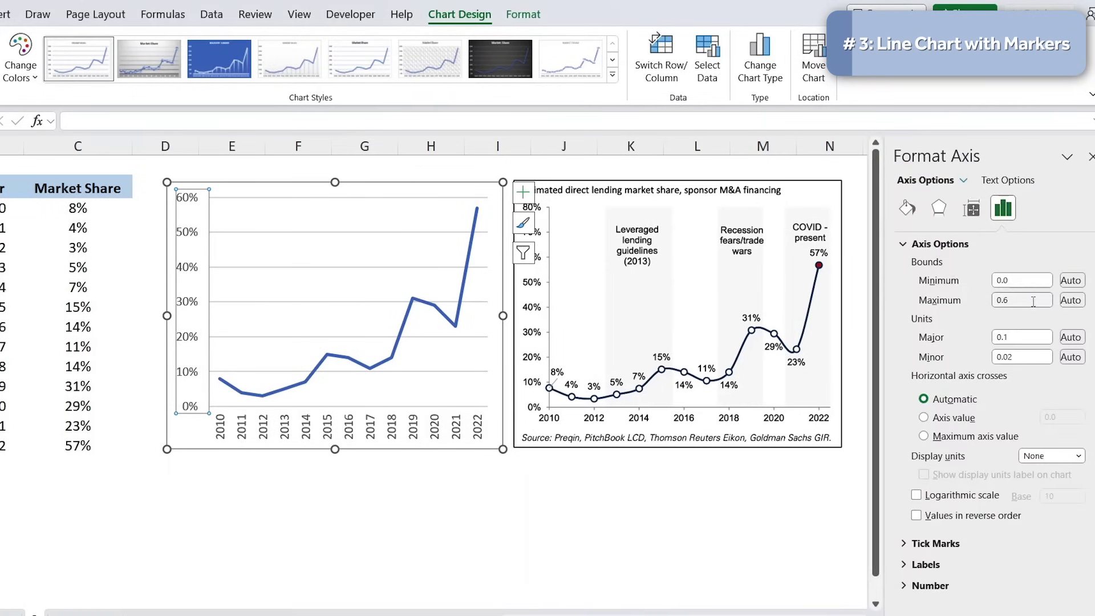
{"action": "left_click", "coordinate": [1034, 302]}
{"action": "key", "text": "BackSpace"}
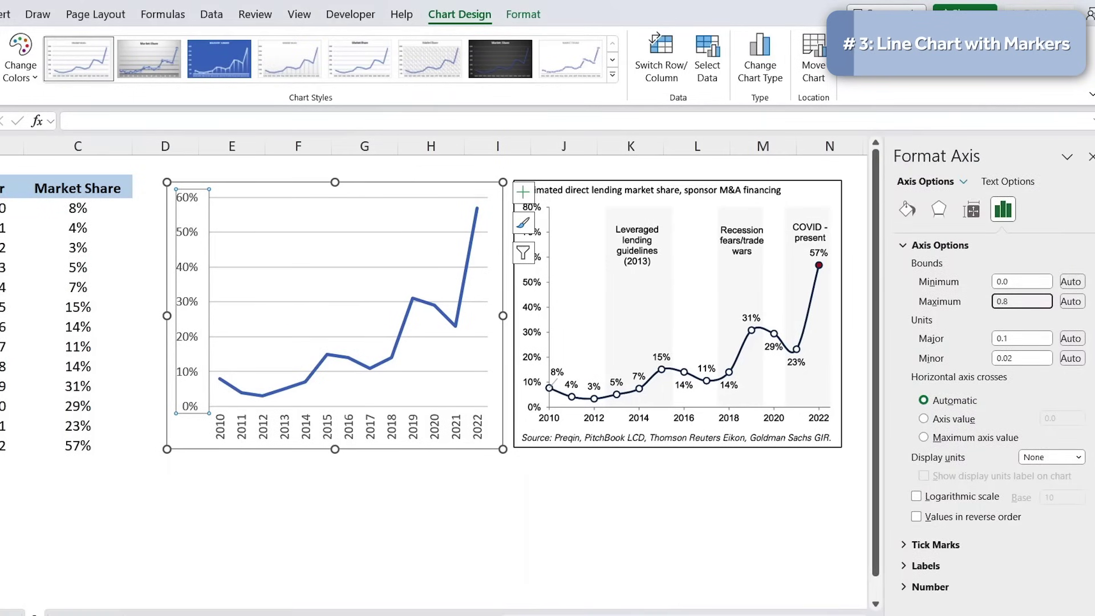
{"action": "key", "text": "Return"}
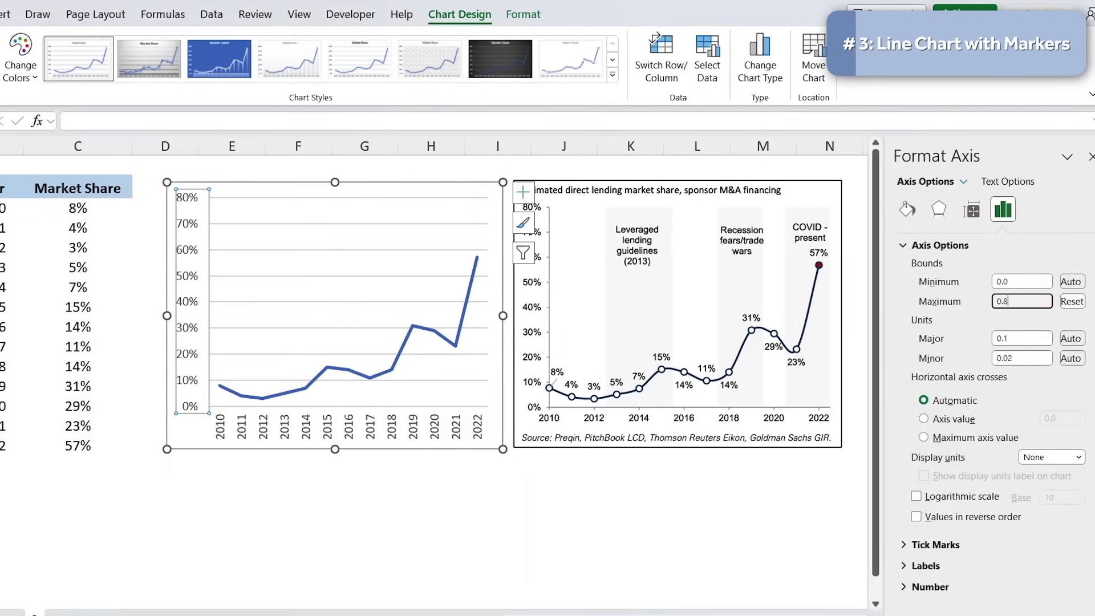
Step: Make the horizontal axis a date axis with a major unit of 2 days, and slightly reduce the chart's height
{"action": "left_click", "coordinate": [344, 428]}
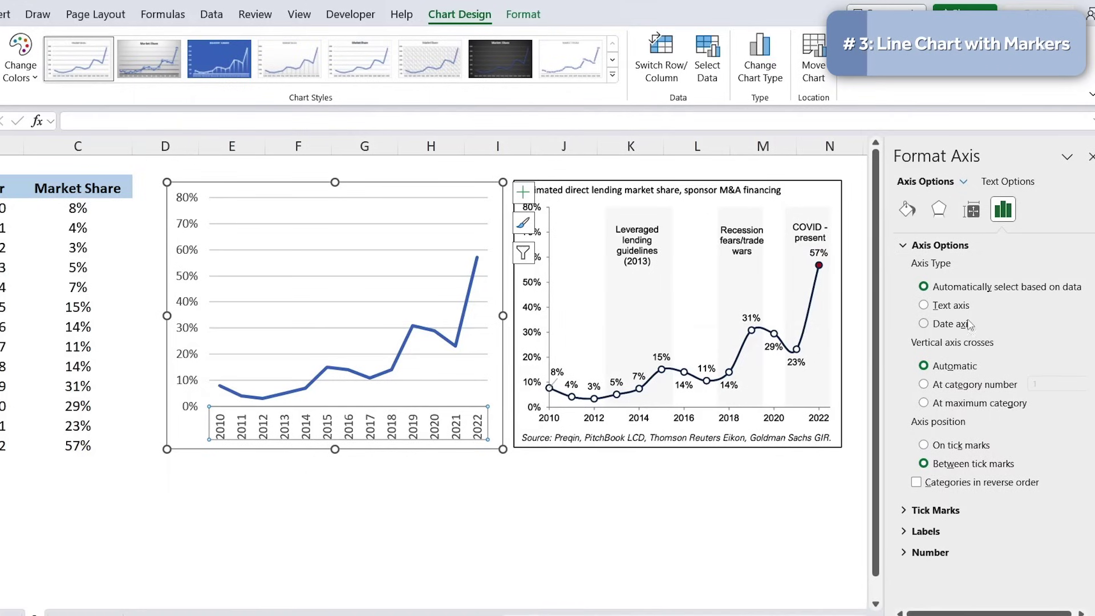
{"action": "left_click", "coordinate": [951, 331]}
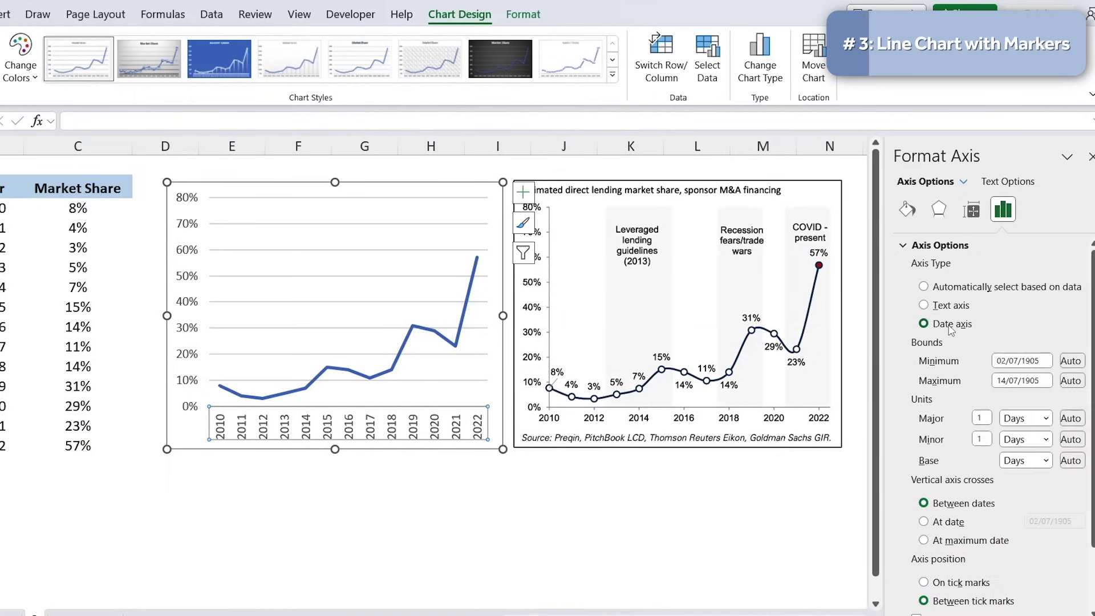
{"action": "double_click", "coordinate": [982, 418]}
{"action": "key", "text": "Return"}
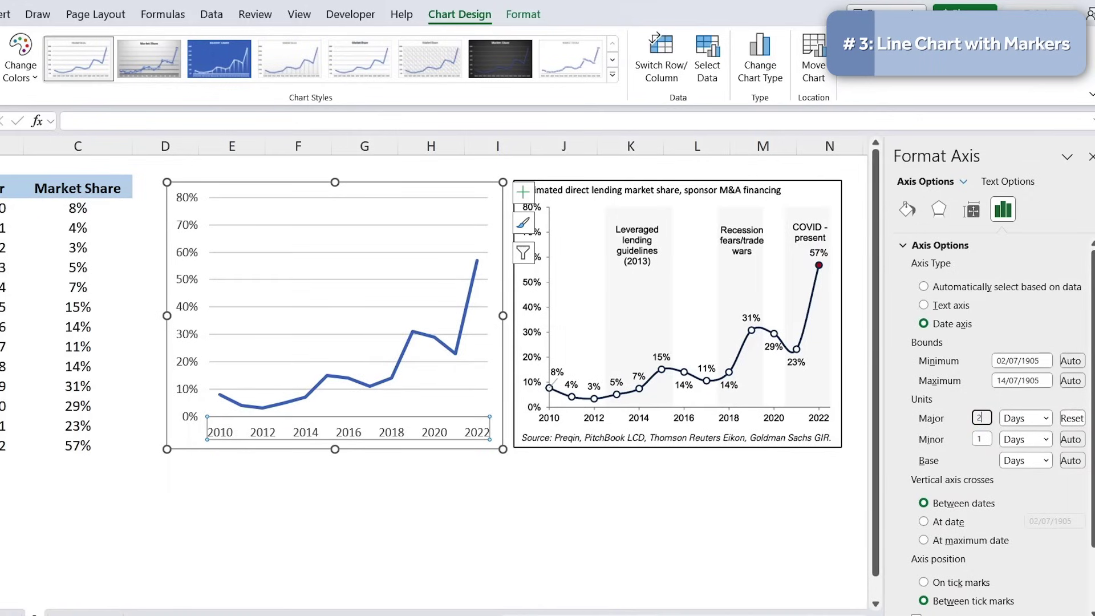
{"action": "left_click_drag", "start_coordinate": [335, 449], "coordinate": [335, 438]}
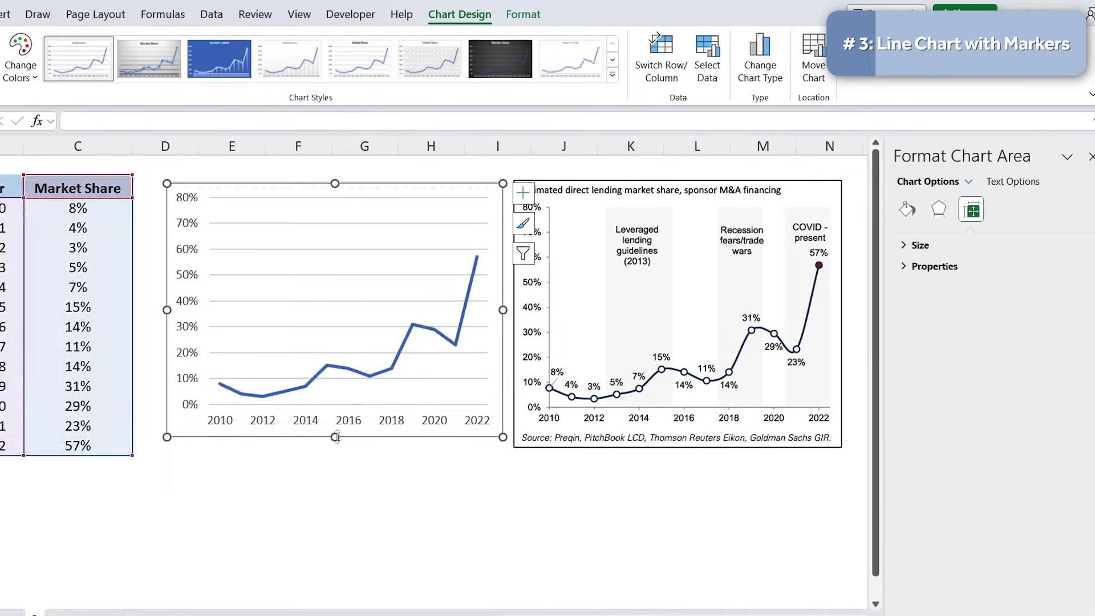
Step: Recolor the Market Share line with the standard dark blue
{"action": "left_click", "coordinate": [333, 369]}
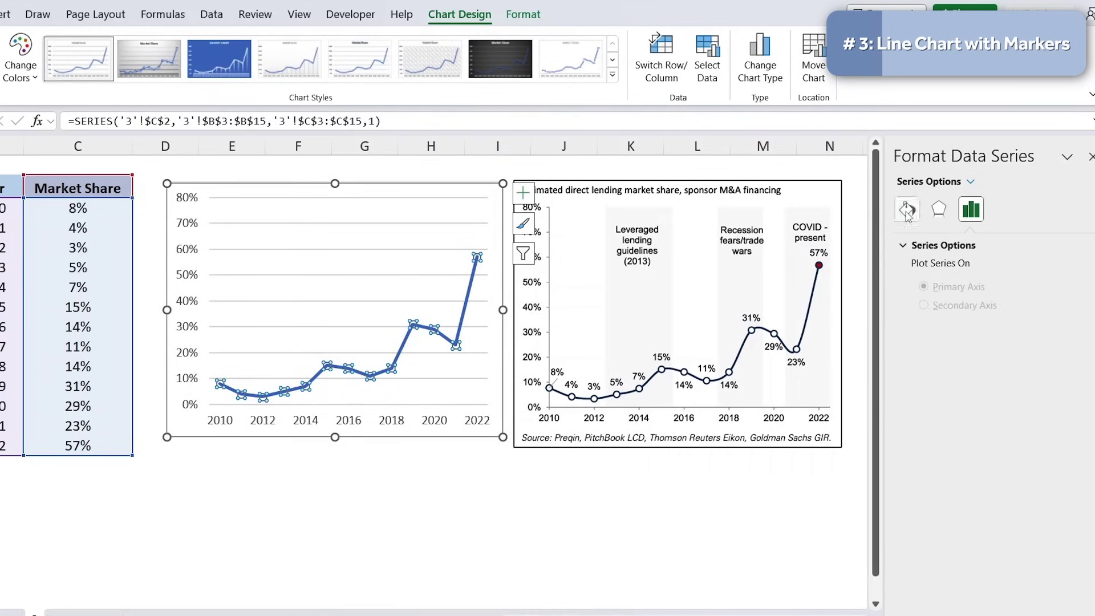
{"action": "right_click", "coordinate": [344, 372]}
{"action": "left_click", "coordinate": [392, 540]}
{"action": "left_click", "coordinate": [908, 210]}
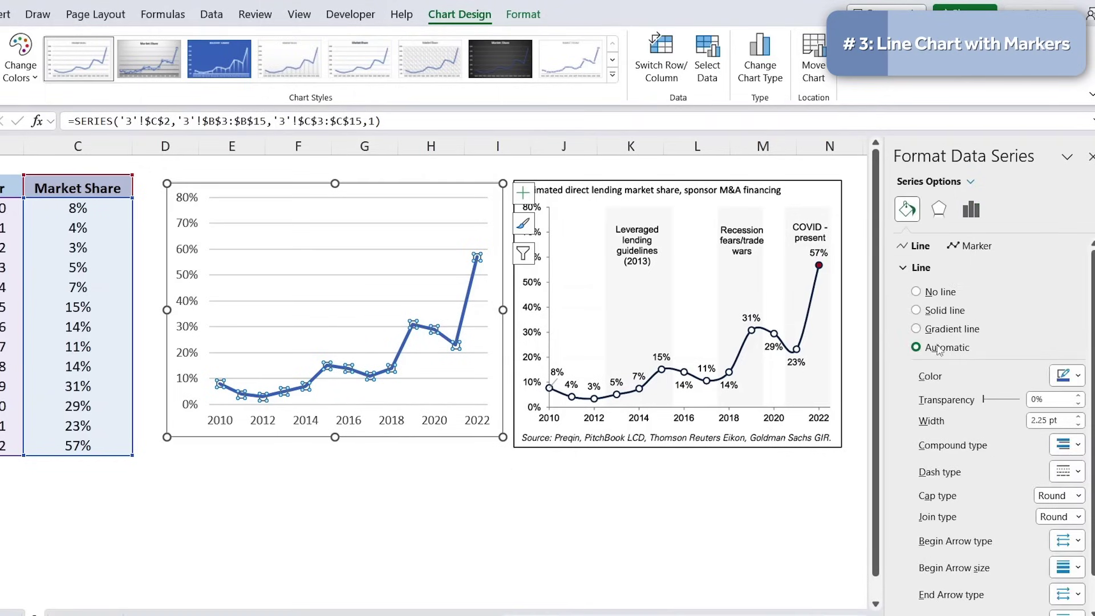
{"action": "left_click", "coordinate": [1079, 376]}
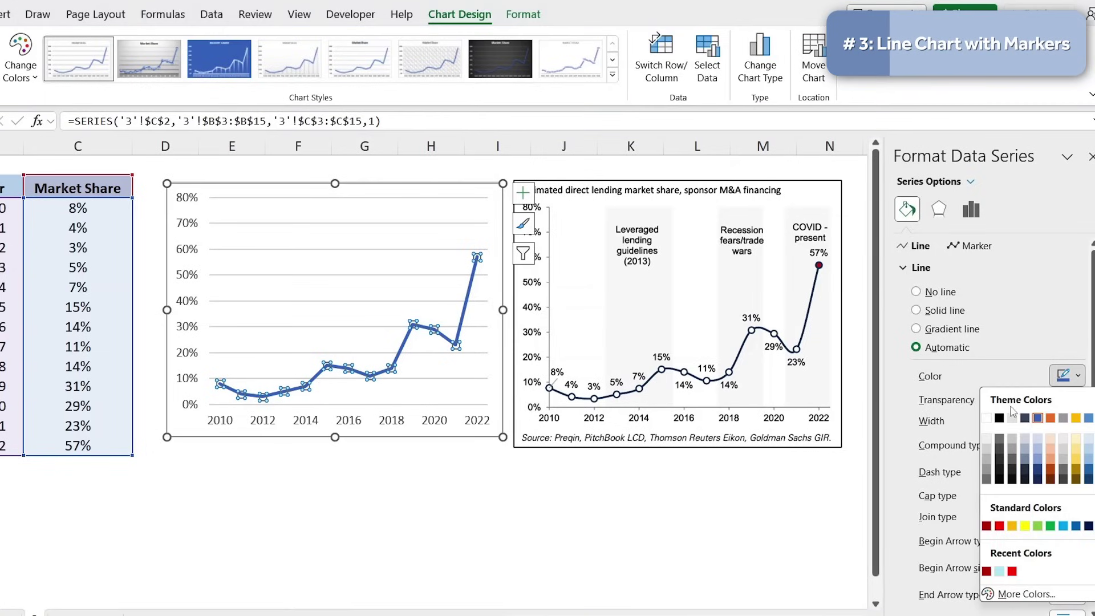
{"action": "left_click", "coordinate": [1089, 526]}
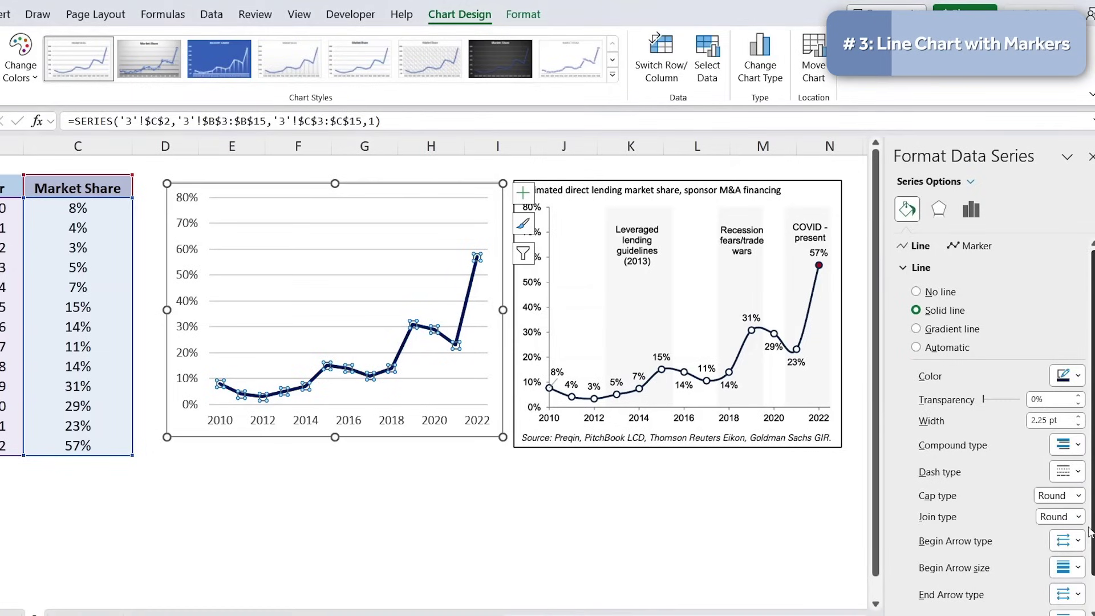
Step: Give the Market Share series built-in circle markers
{"action": "left_click", "coordinate": [965, 249]}
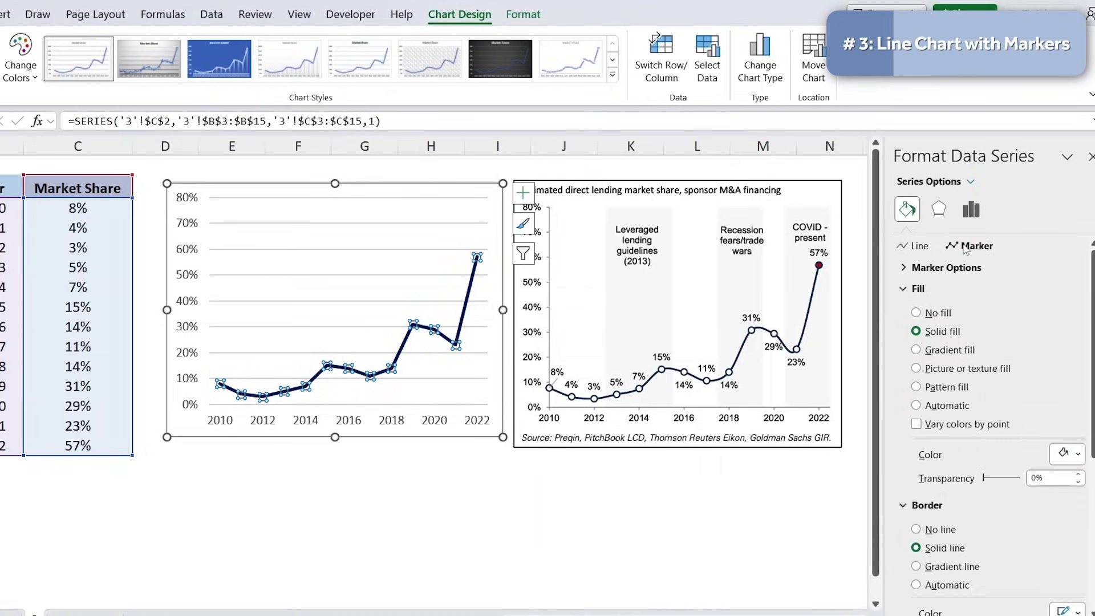
{"action": "left_click", "coordinate": [940, 268]}
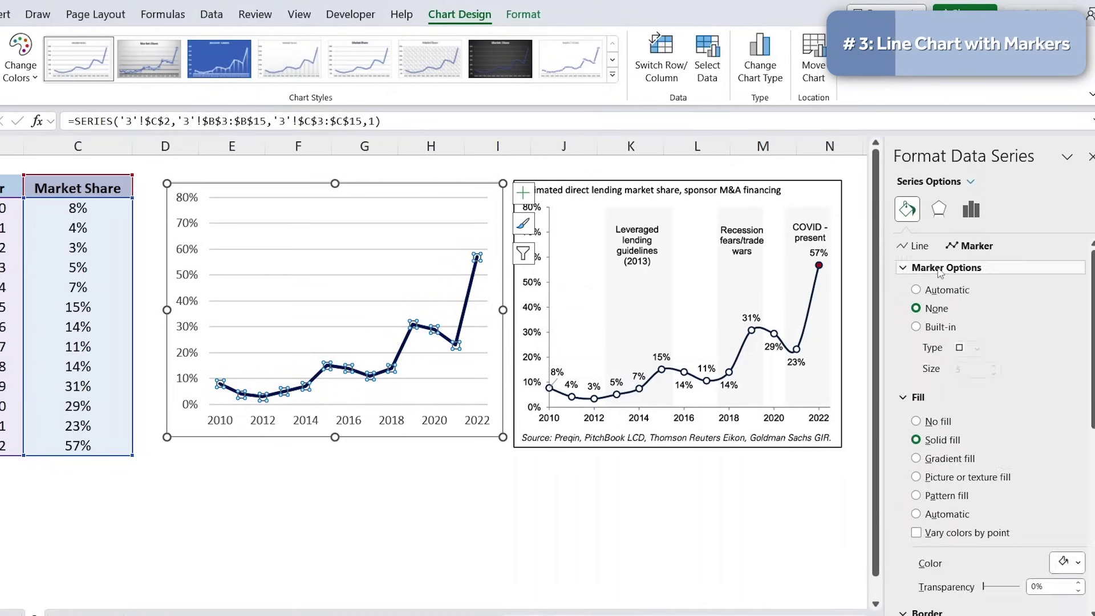
{"action": "left_click", "coordinate": [941, 327]}
{"action": "left_click", "coordinate": [977, 348]}
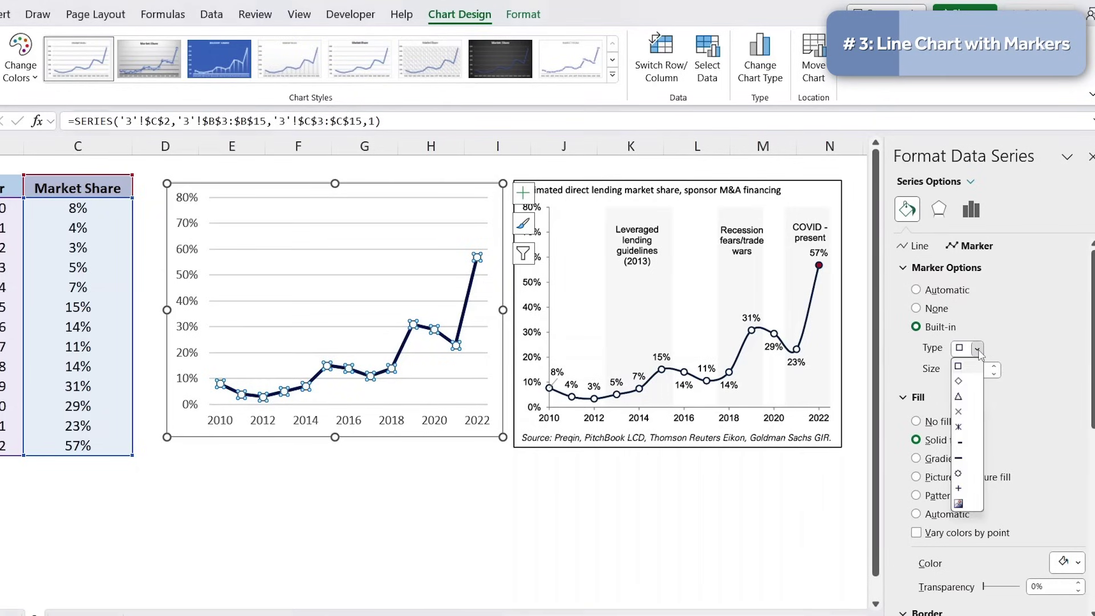
{"action": "left_click", "coordinate": [962, 474]}
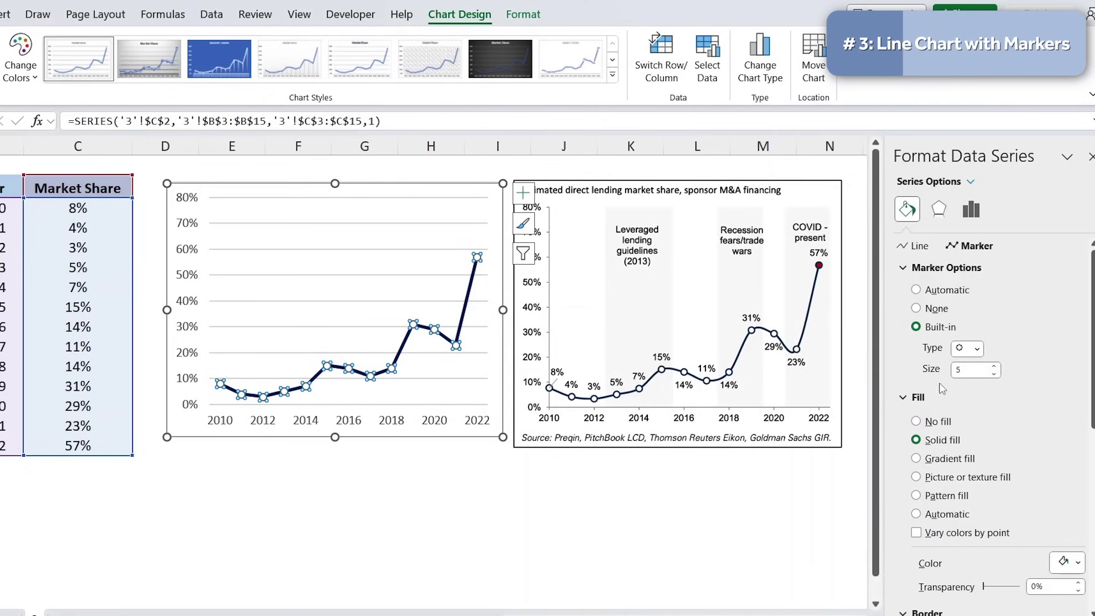
Step: Set the border of the series markers to solid dark blue
{"action": "scroll", "coordinate": [947, 457], "scroll_direction": "down", "scroll_amount": 3}
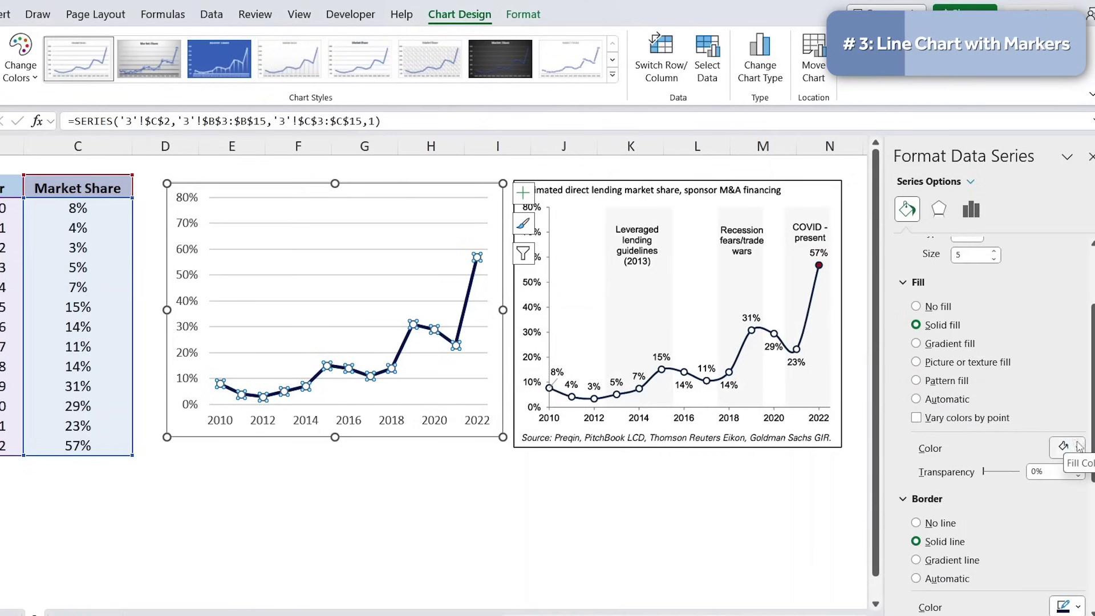
{"action": "scroll", "coordinate": [1001, 548], "scroll_direction": "down", "scroll_amount": 3}
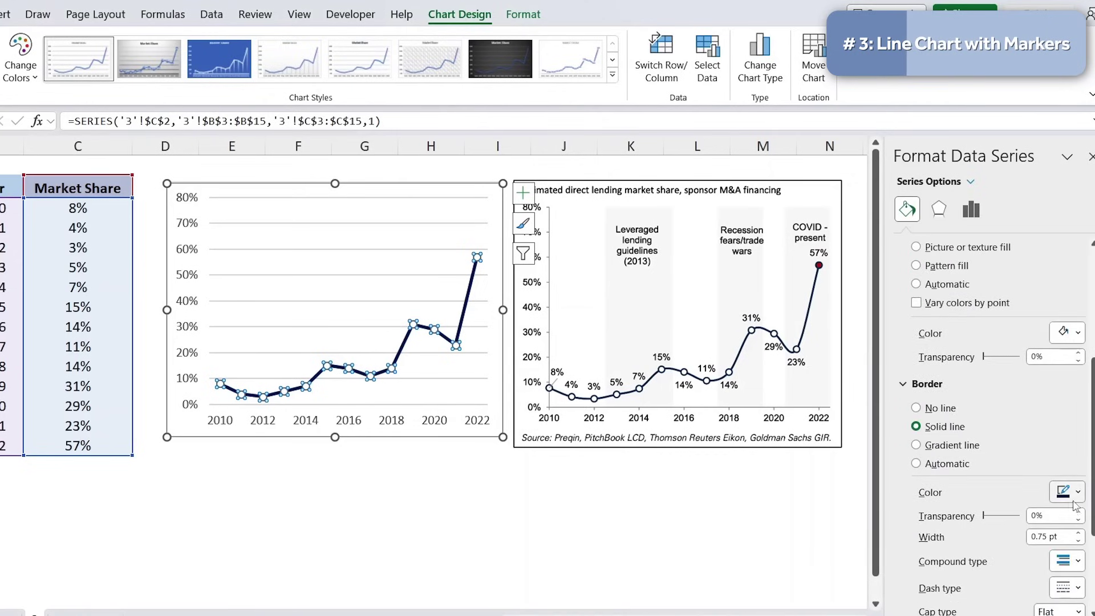
{"action": "left_click", "coordinate": [1077, 494]}
{"action": "left_click", "coordinate": [1086, 405]}
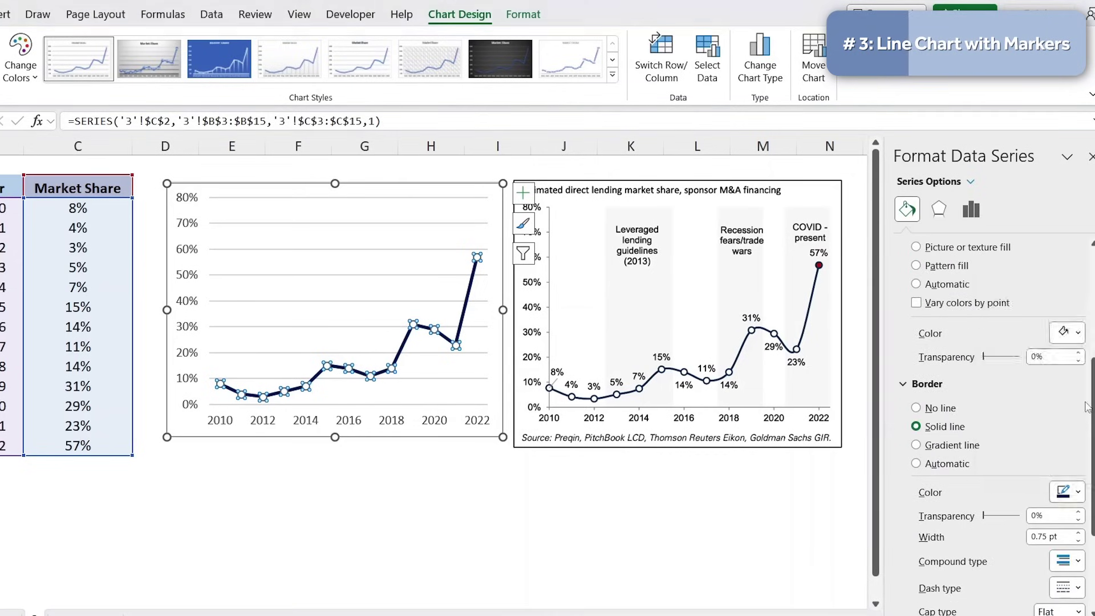
Step: Delete the horizontal gridlines from the Market Share chart
{"action": "left_click", "coordinate": [394, 260]}
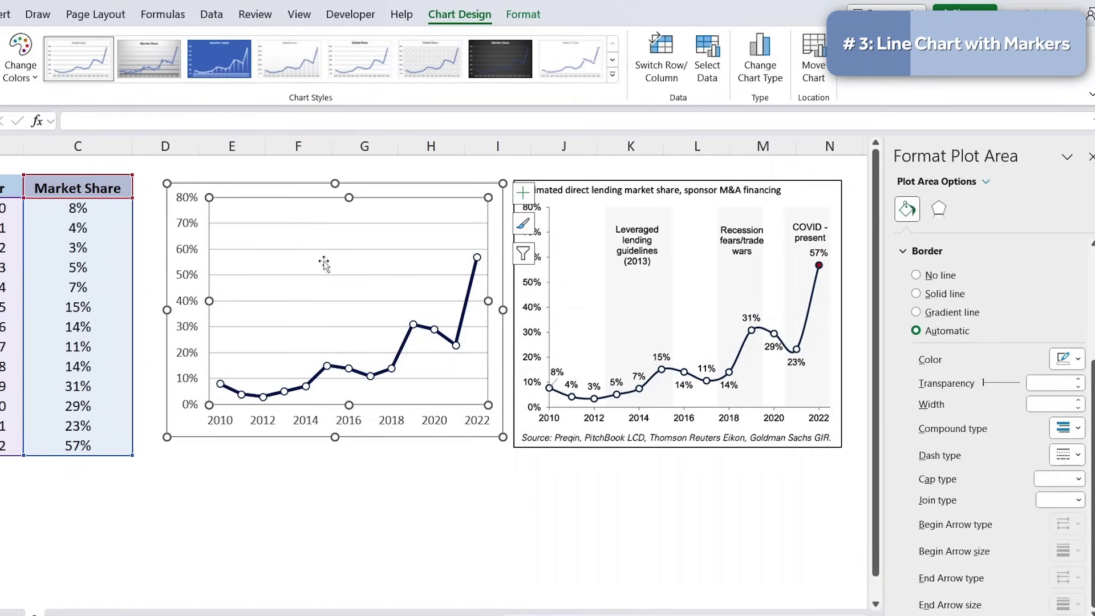
{"action": "left_click", "coordinate": [299, 354]}
{"action": "key", "text": "Delete"}
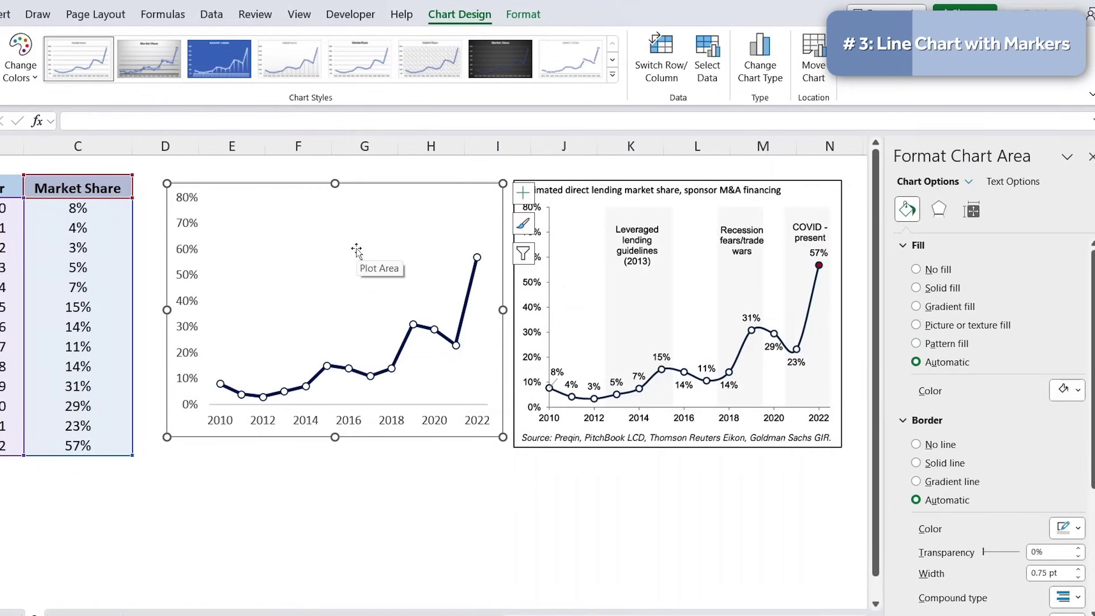
Step: Add data labels to the Market Share line
{"action": "left_click", "coordinate": [414, 323]}
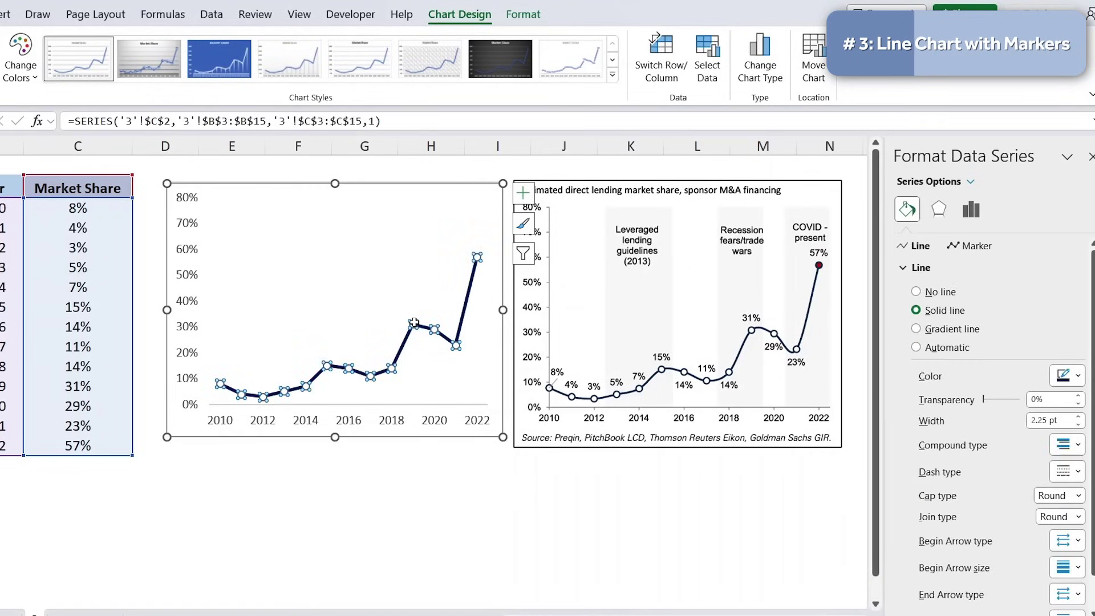
{"action": "right_click", "coordinate": [414, 323]}
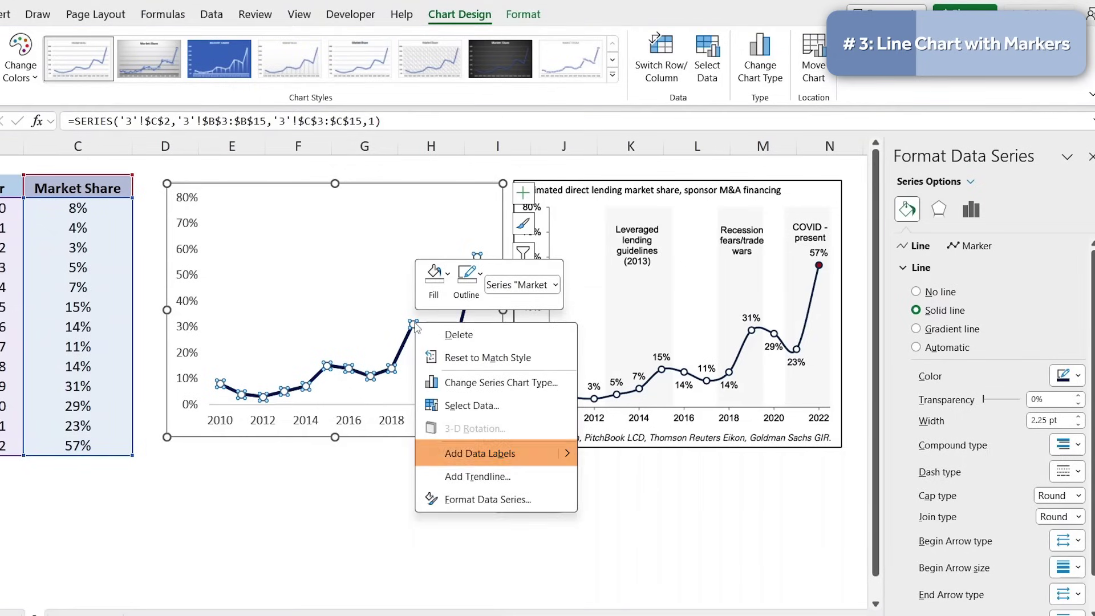
{"action": "left_click", "coordinate": [485, 454]}
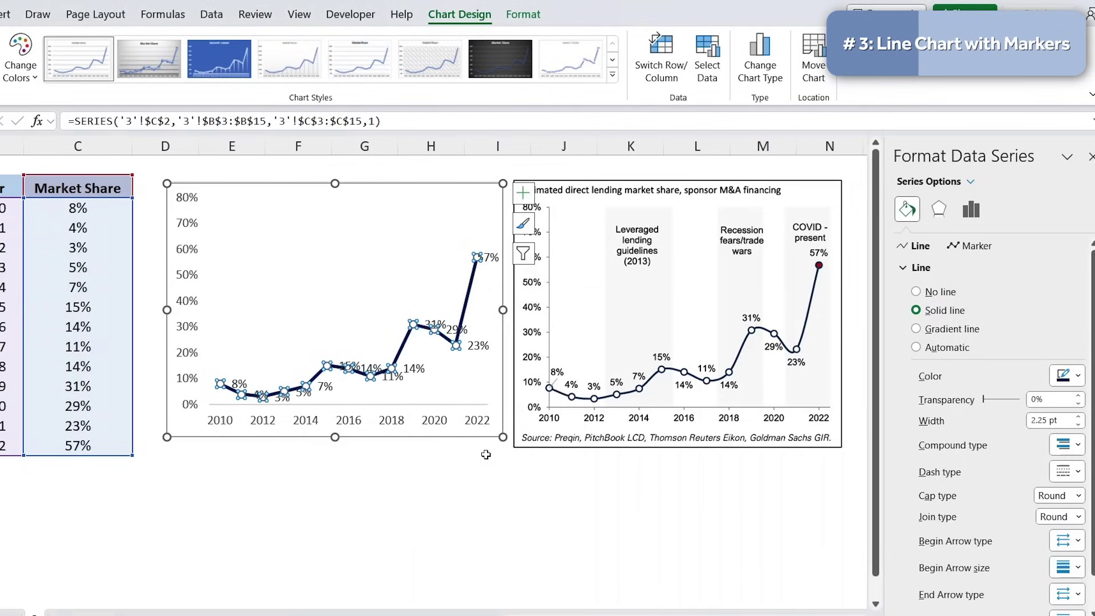
Step: Position the data labels above their points, and move the 2021 label (23%) beneath its marker
{"action": "left_click", "coordinate": [416, 371]}
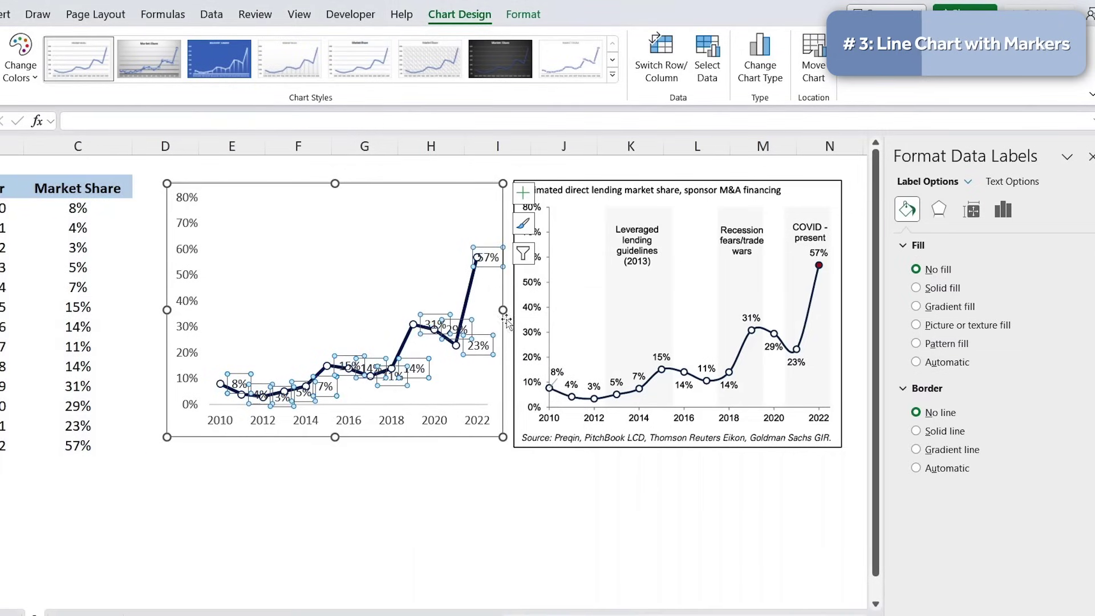
{"action": "right_click", "coordinate": [421, 369]}
{"action": "left_click", "coordinate": [482, 565]}
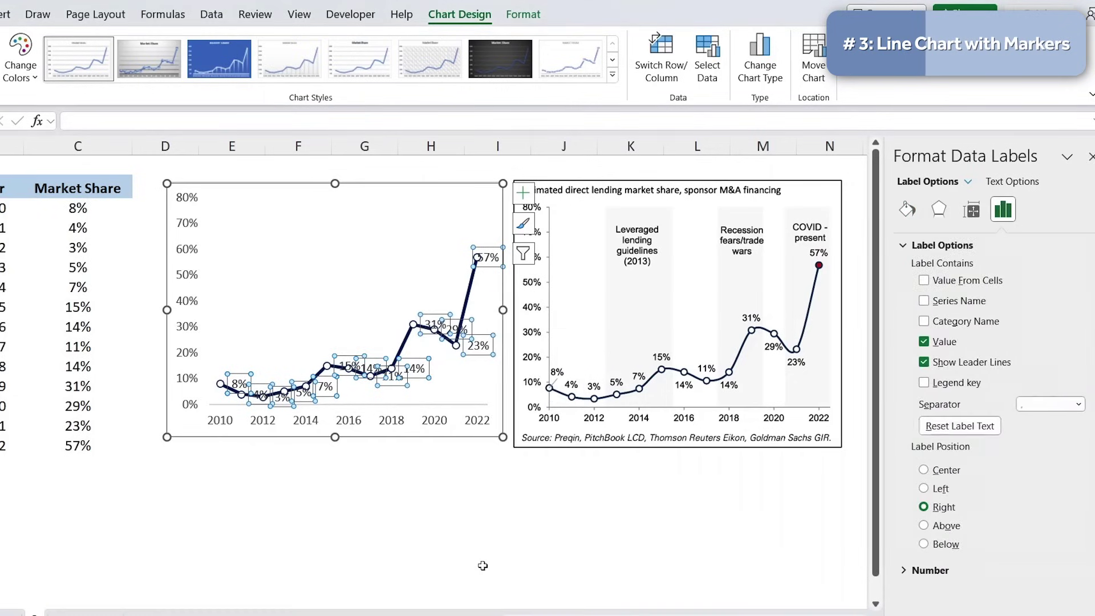
{"action": "left_click", "coordinate": [924, 526]}
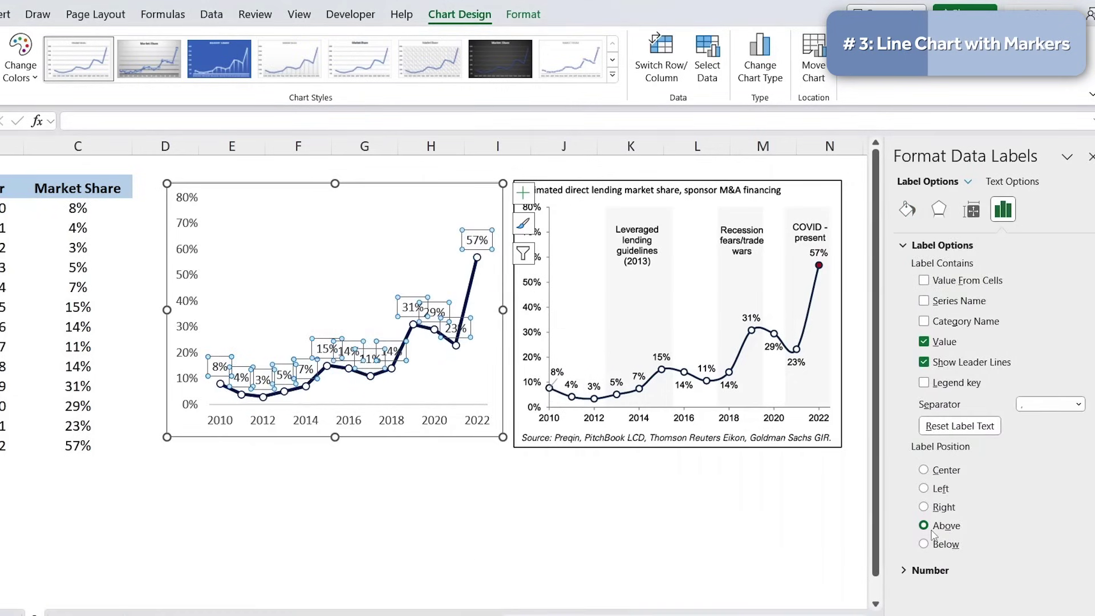
{"action": "left_click", "coordinate": [457, 329]}
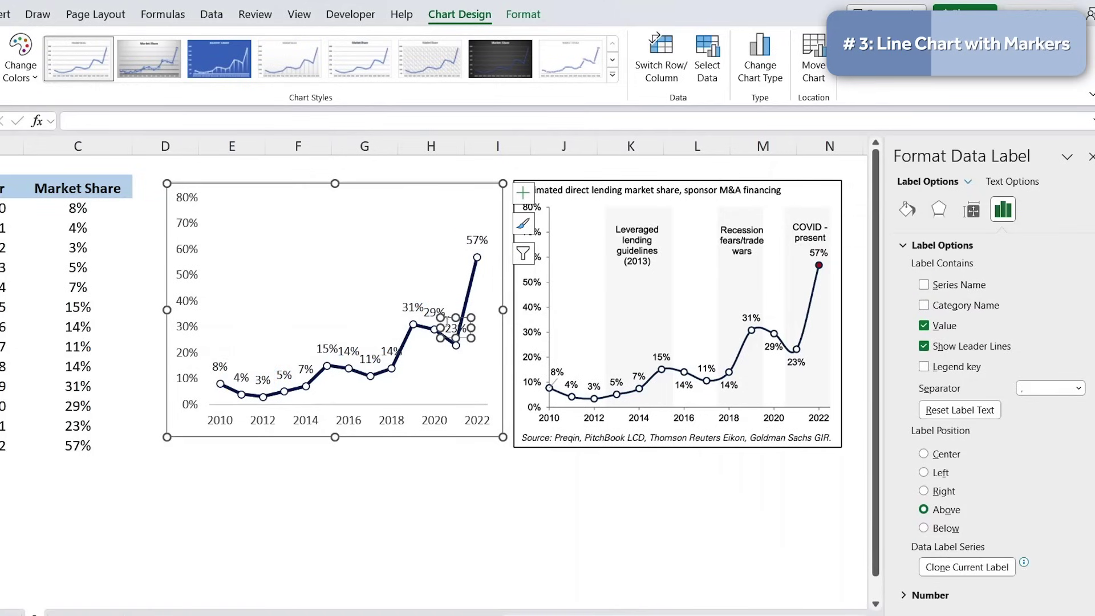
{"action": "left_click_drag", "start_coordinate": [448, 339], "coordinate": [455, 379]}
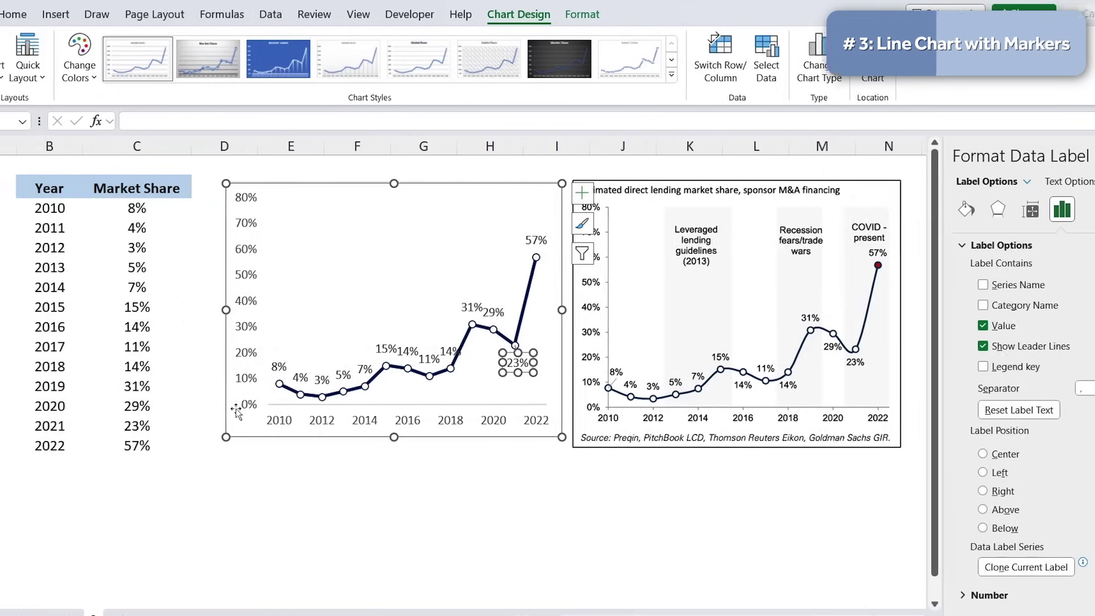
Step: Set the font size of all text in the Market Share chart to 8
{"action": "left_click", "coordinate": [237, 412]}
{"action": "left_click", "coordinate": [23, 23]}
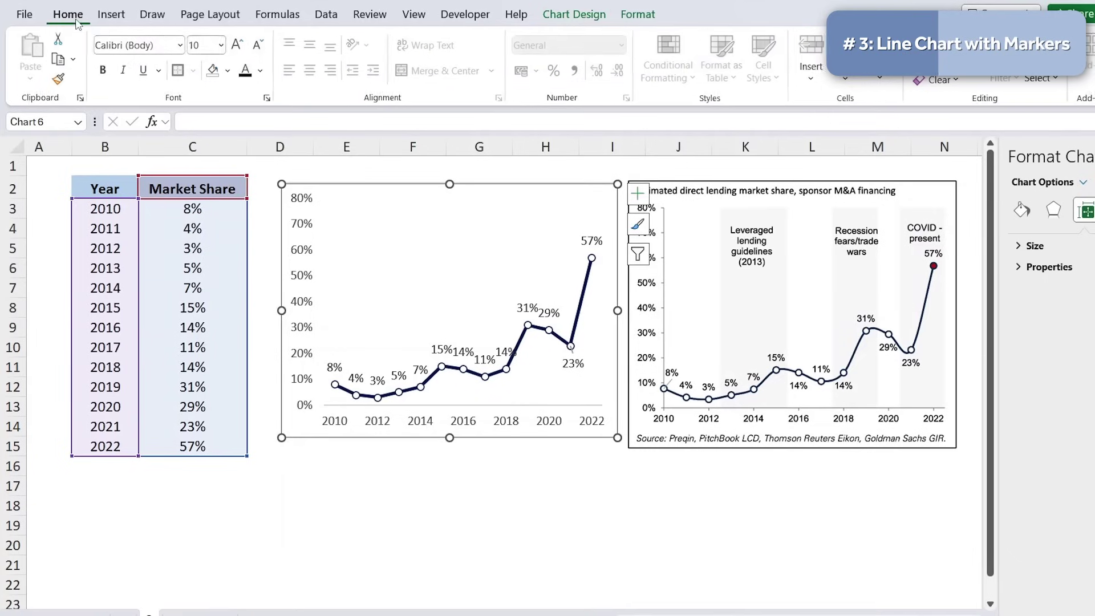
{"action": "left_click", "coordinate": [206, 46]}
{"action": "key", "text": "Return"}
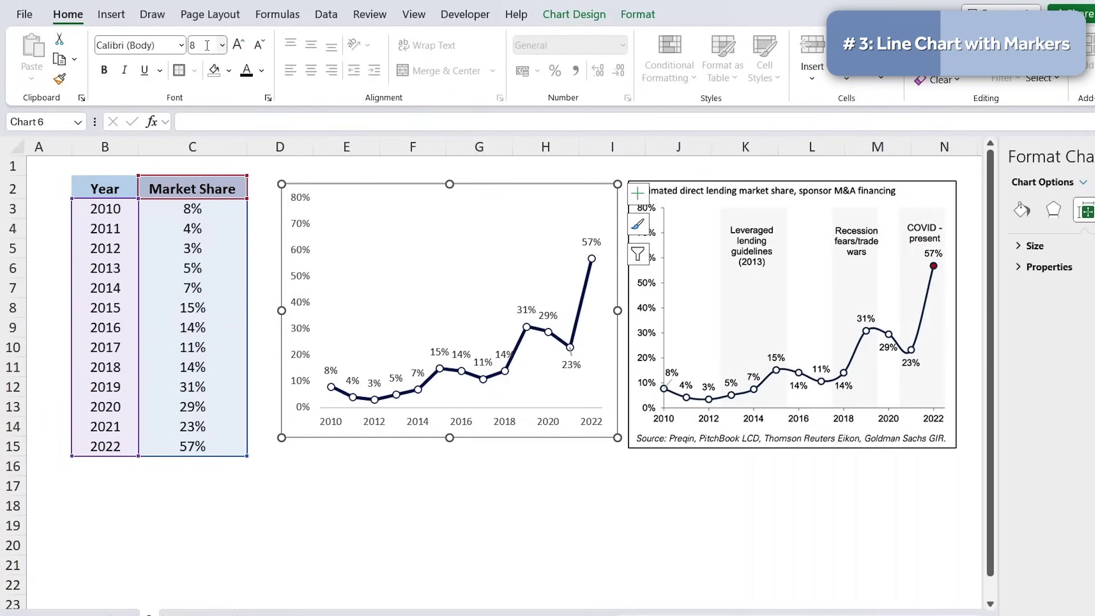
{"action": "left_click", "coordinate": [486, 451]}
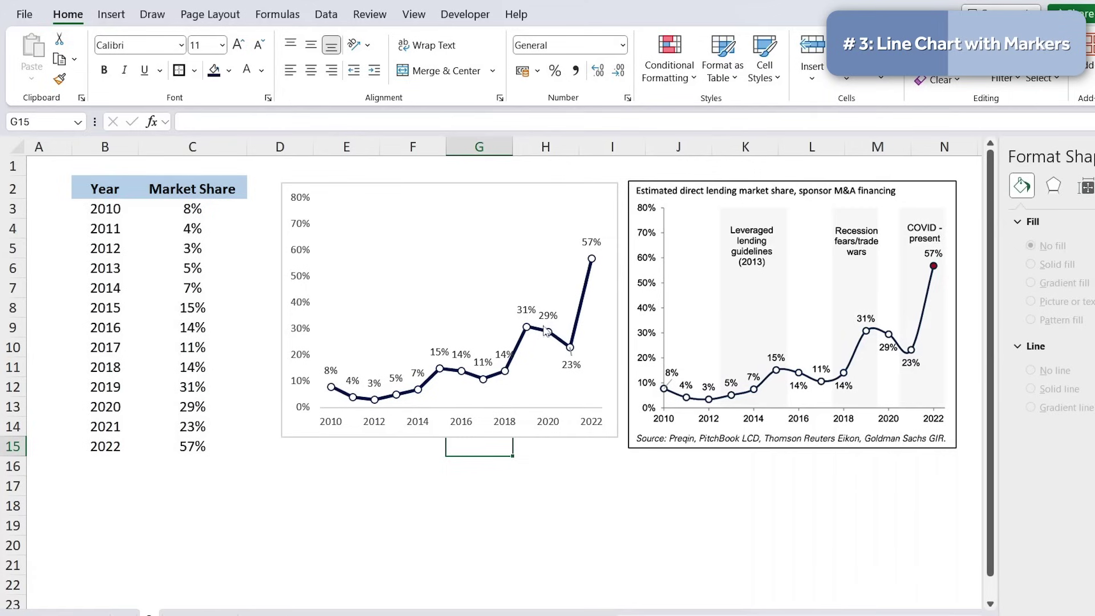
Step: Turn on the smoothed line option for the Market Share series
{"action": "left_click", "coordinate": [583, 305]}
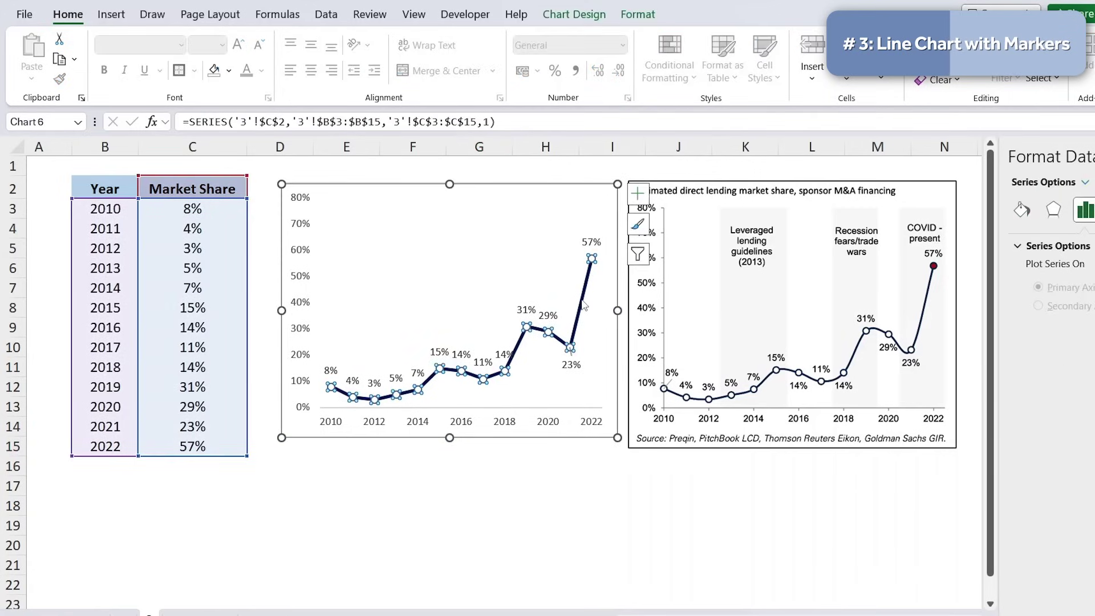
{"action": "right_click", "coordinate": [583, 305]}
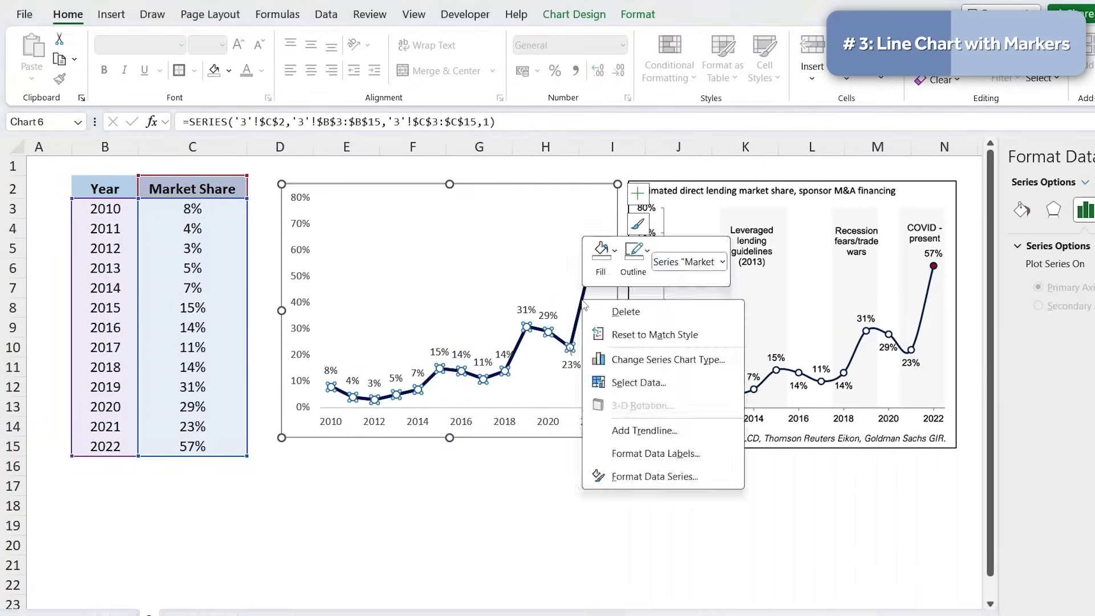
{"action": "left_click", "coordinate": [622, 476]}
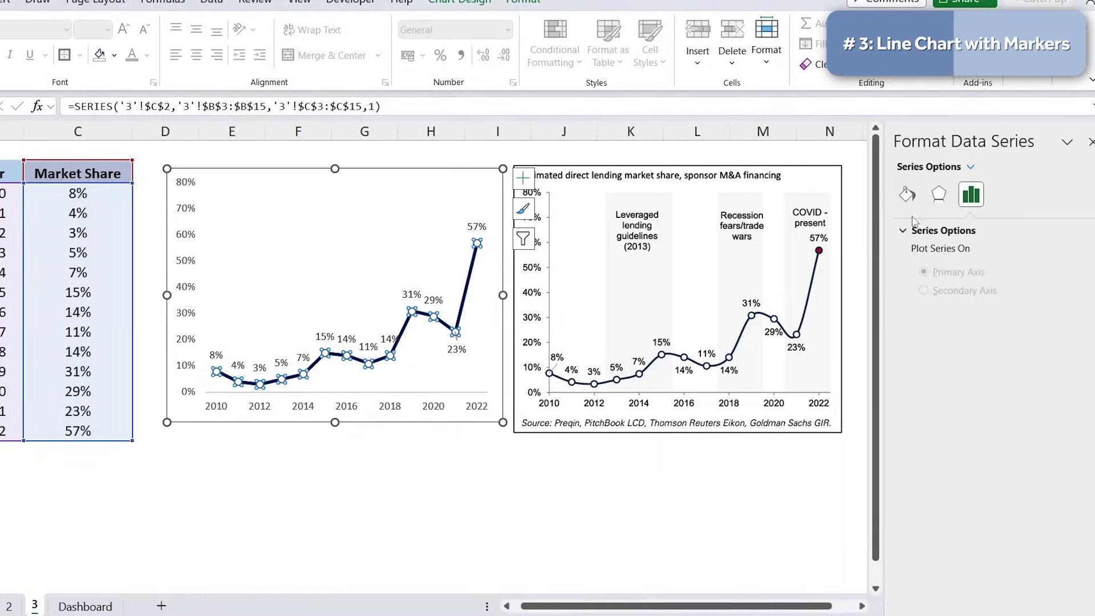
{"action": "left_click", "coordinate": [925, 199]}
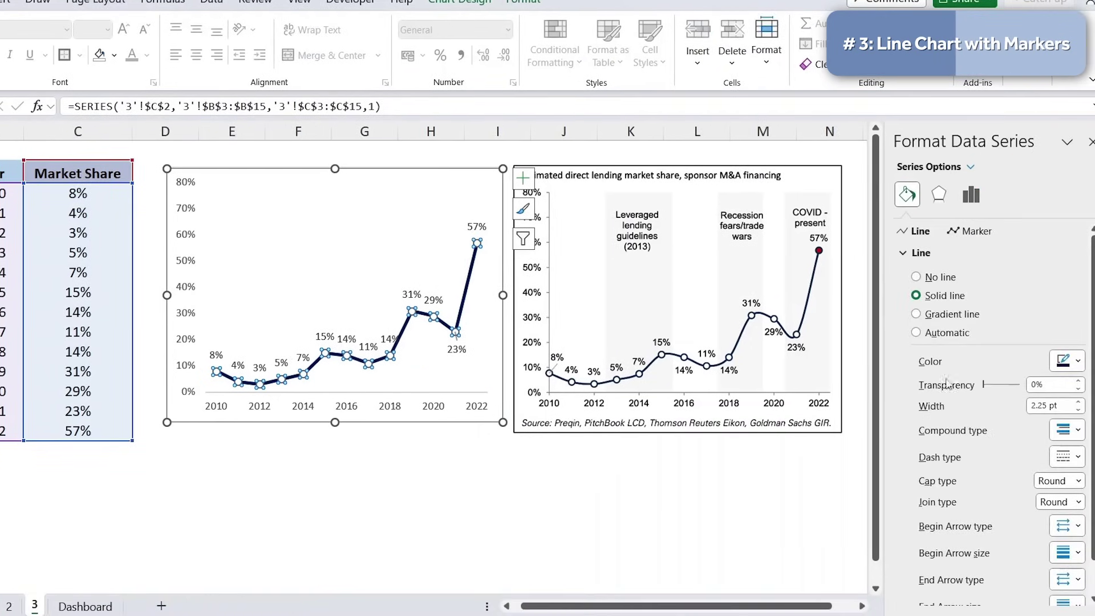
{"action": "scroll", "coordinate": [946, 405], "scroll_direction": "down", "scroll_amount": 1}
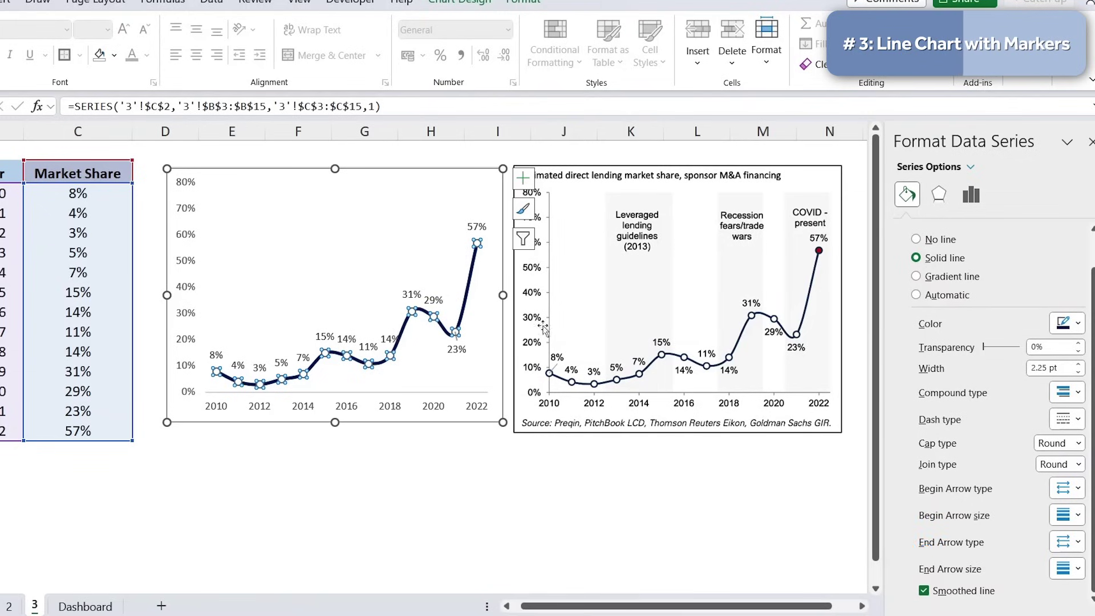
Step: Fill only the 2022 data point's marker with the standard dark red
{"action": "left_click", "coordinate": [478, 244]}
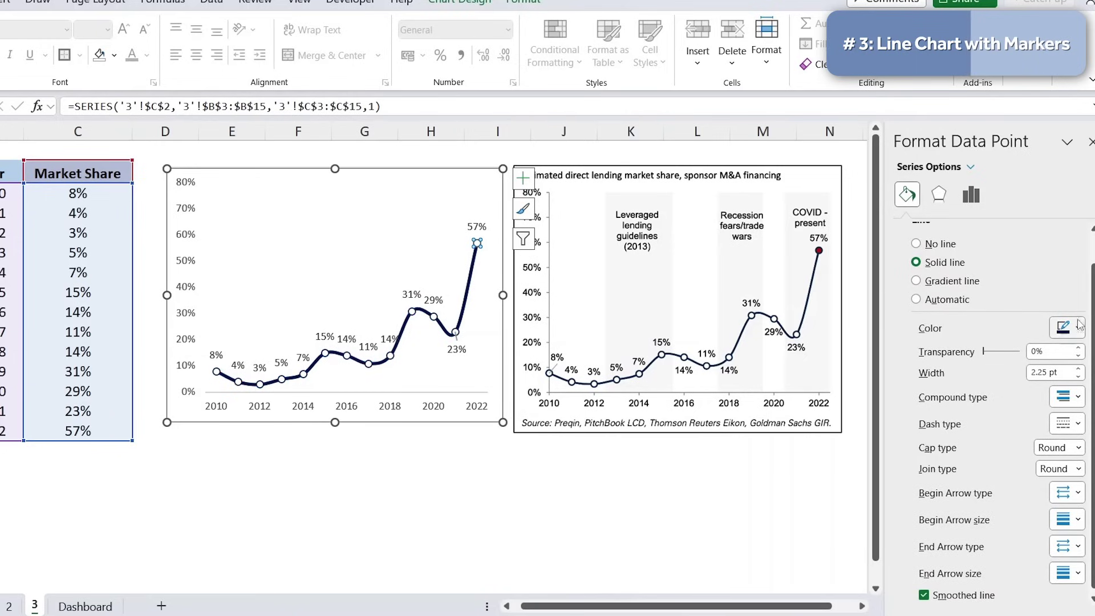
{"action": "scroll", "coordinate": [1045, 297], "scroll_direction": "up", "scroll_amount": 2}
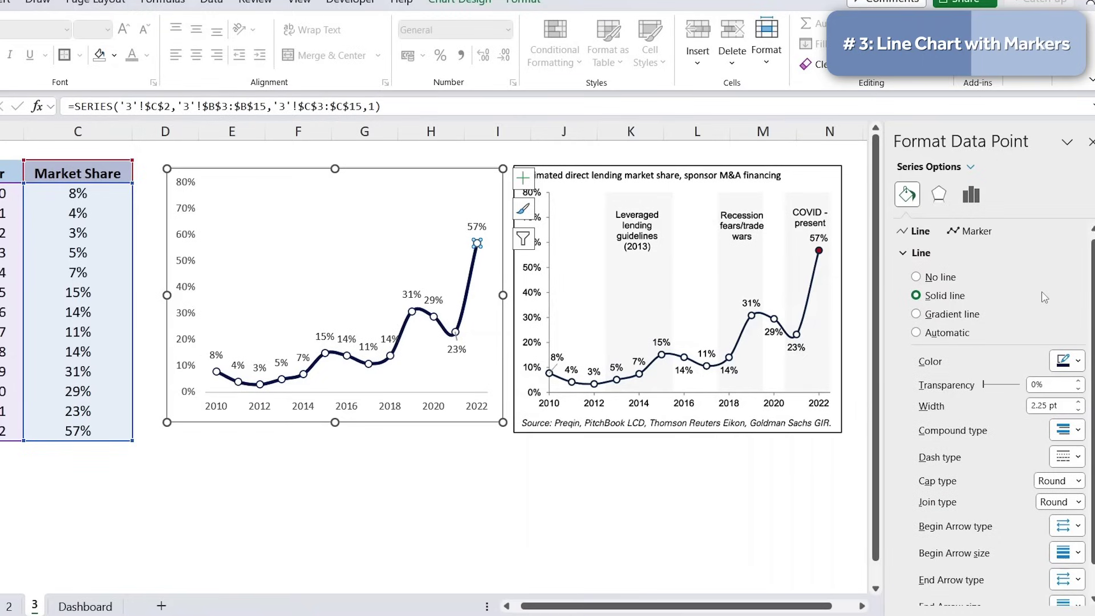
{"action": "left_click", "coordinate": [970, 231]}
{"action": "left_click", "coordinate": [1078, 439]}
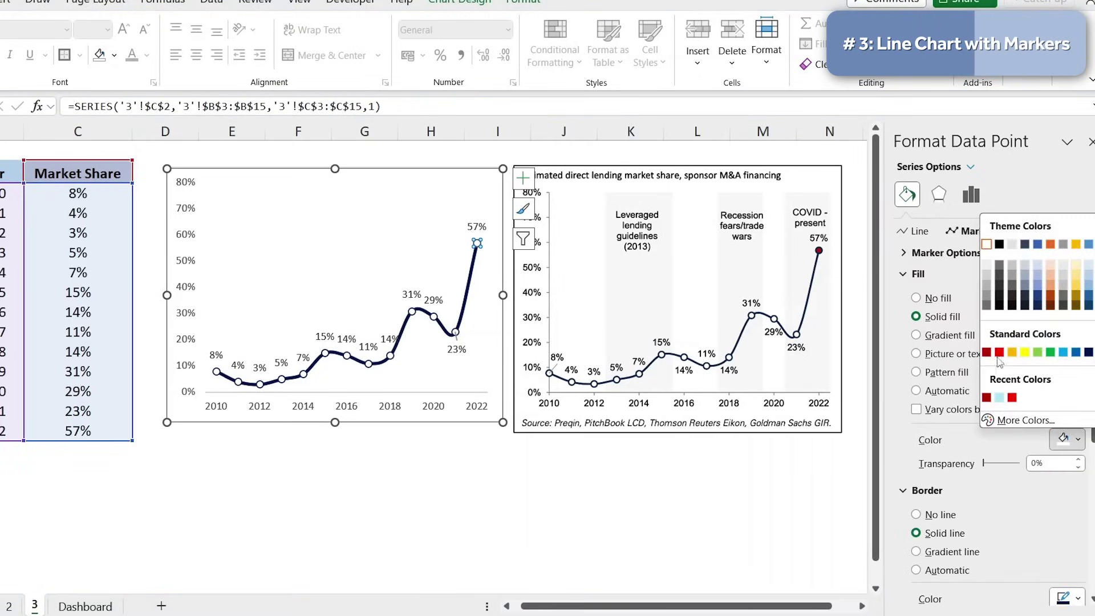
{"action": "left_click", "coordinate": [987, 353]}
{"action": "left_click", "coordinate": [299, 488]}
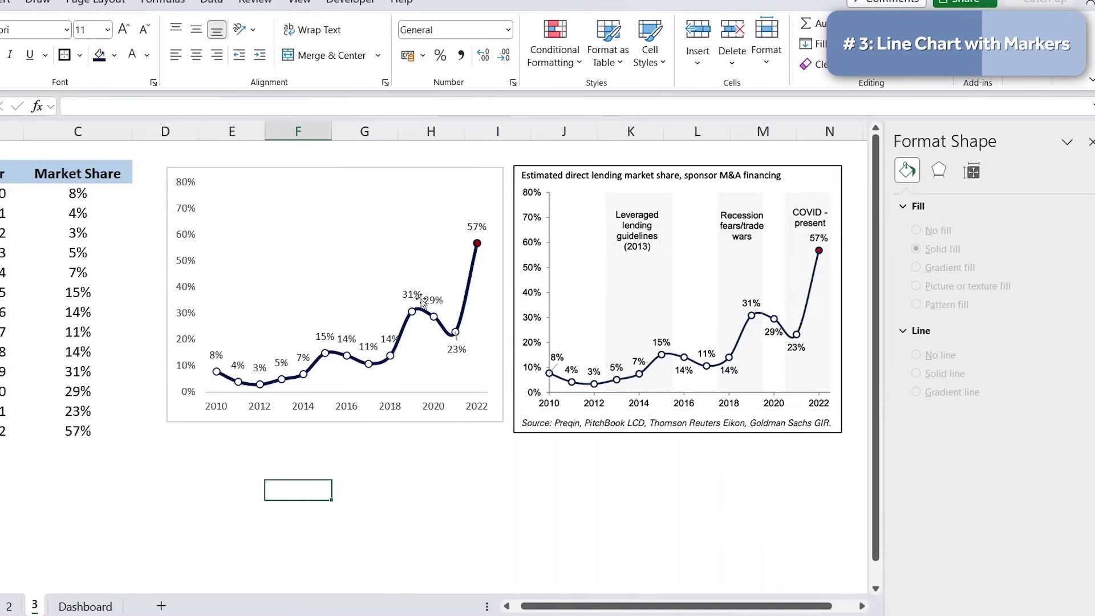
Step: Give the vertical axis of the market share chart a solid line
{"action": "left_click", "coordinate": [215, 407]}
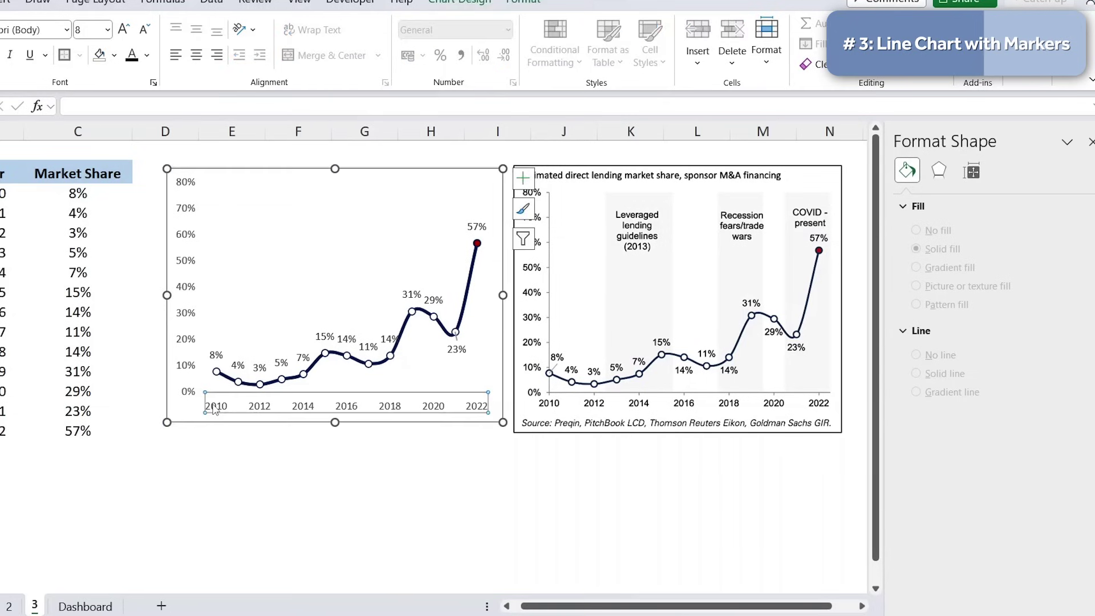
{"action": "right_click", "coordinate": [214, 409]}
{"action": "left_click", "coordinate": [257, 393]}
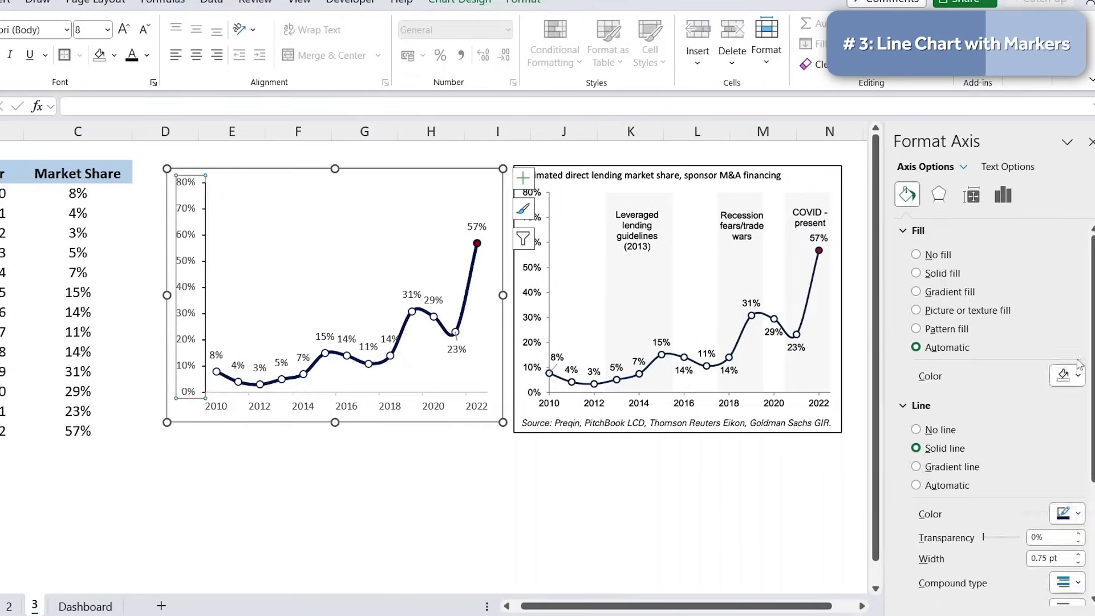
{"action": "left_click", "coordinate": [372, 529]}
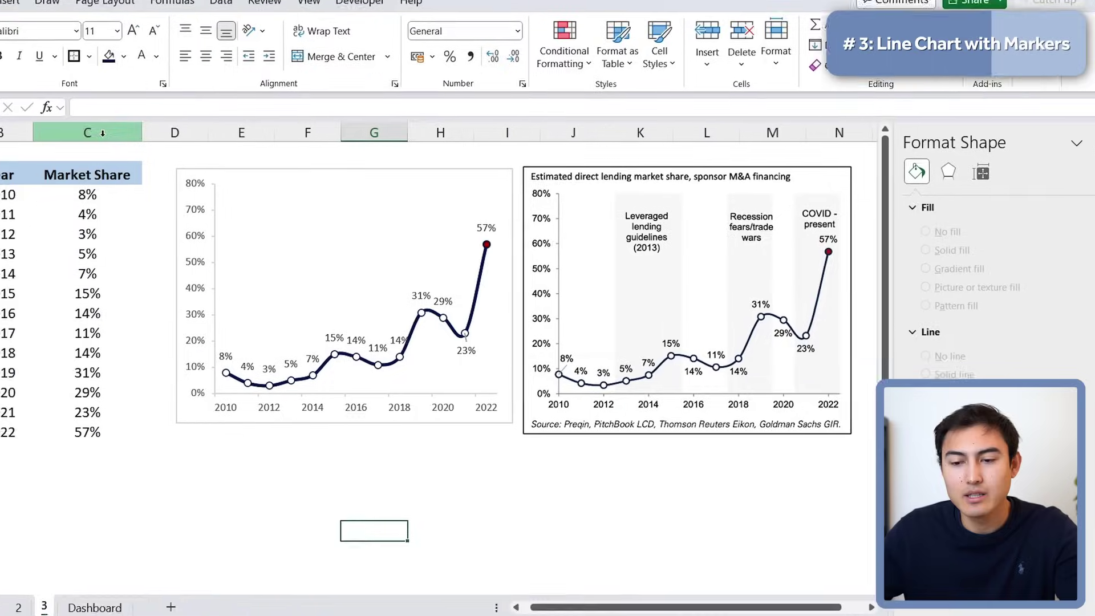
Step: Draw a rectangle over the market share chart's full plot height, spanning about 2012 to 2015
{"action": "left_click", "coordinate": [112, 16]}
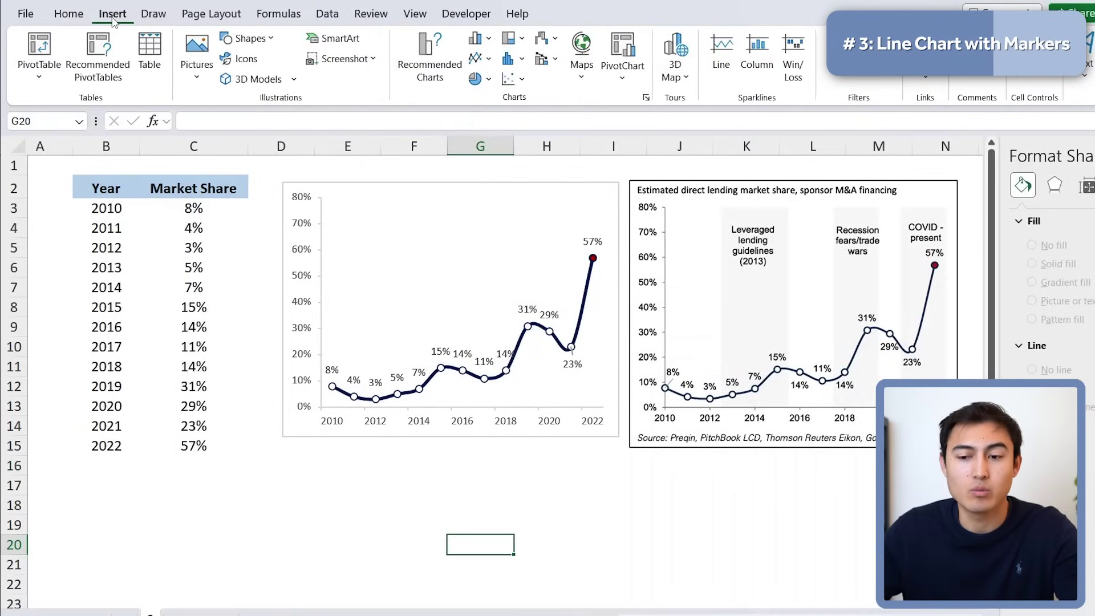
{"action": "left_click", "coordinate": [251, 40]}
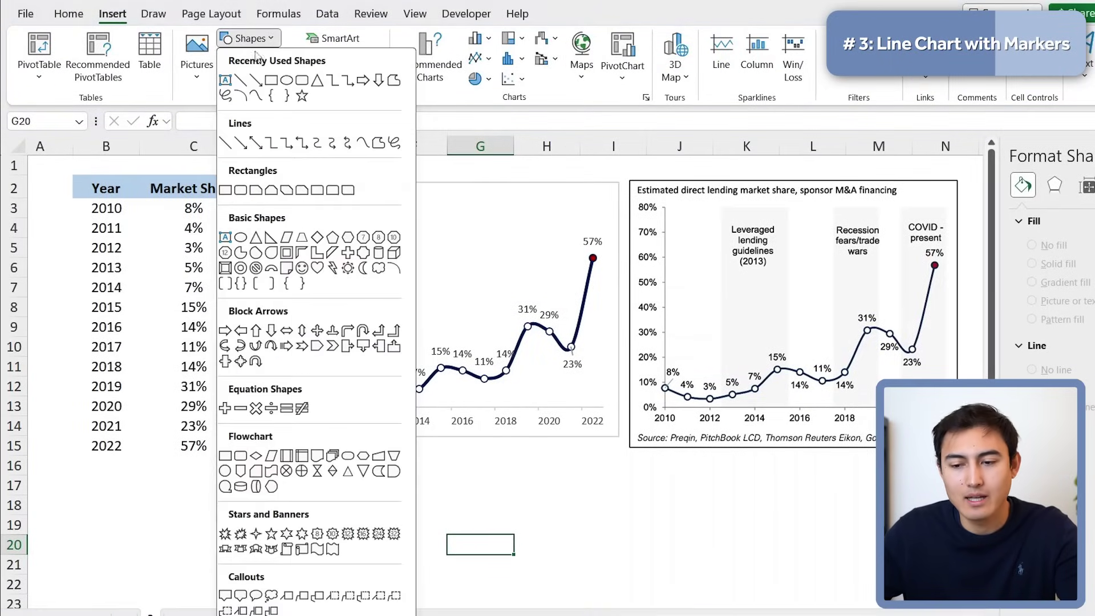
{"action": "left_click", "coordinate": [270, 81]}
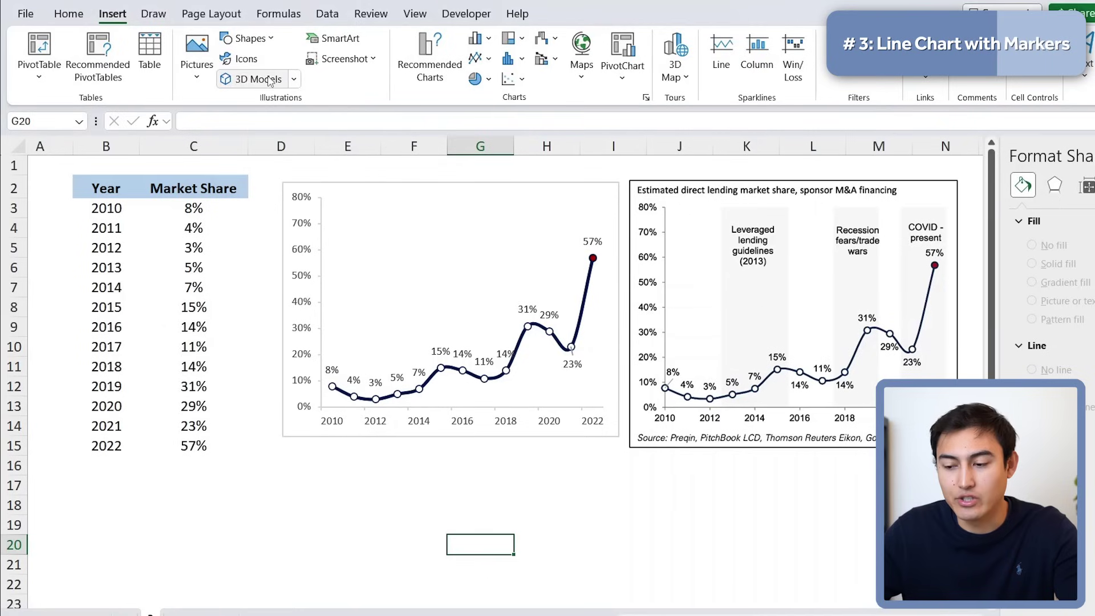
{"action": "left_click_drag", "start_coordinate": [365, 199], "coordinate": [443, 407]}
Step: Fill the rectangle with the lightest grey shade of the theme colors and remove its outline
{"action": "left_click", "coordinate": [438, 39]}
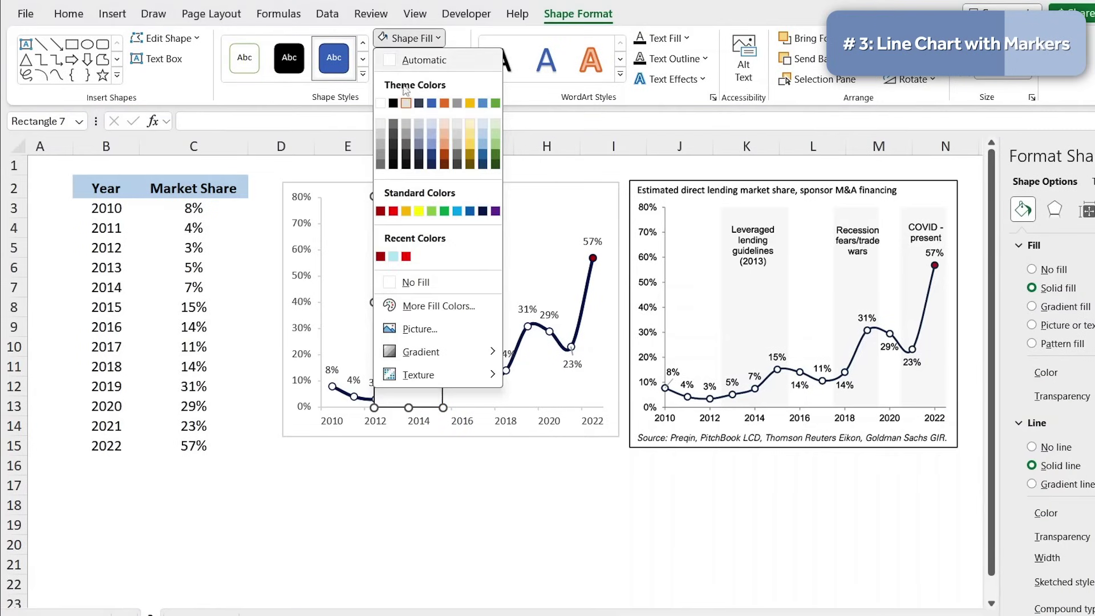
{"action": "left_click", "coordinate": [380, 126]}
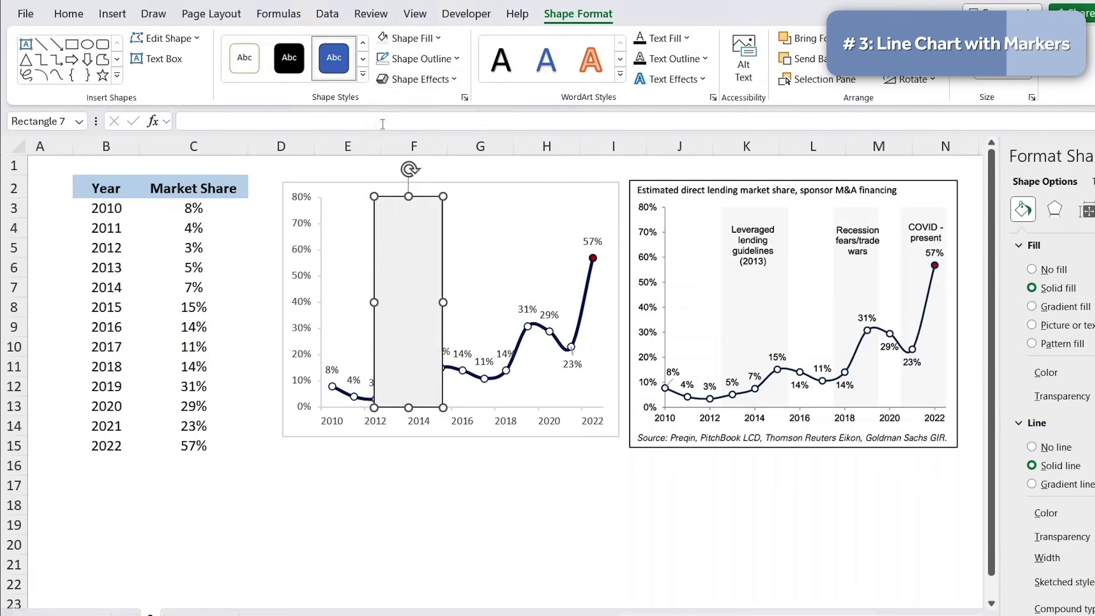
{"action": "left_click", "coordinate": [435, 62]}
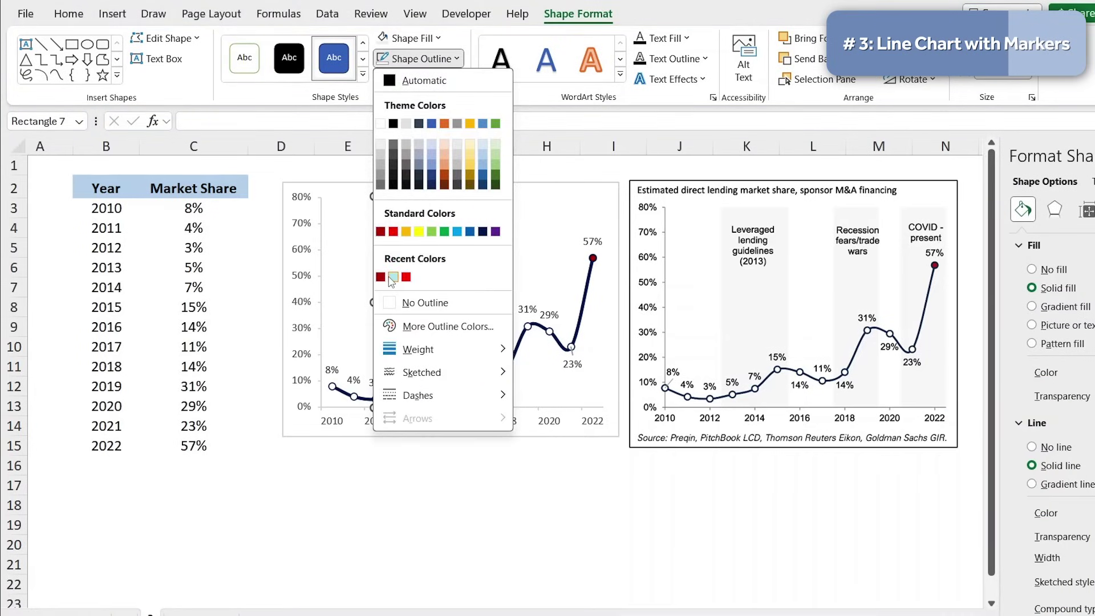
{"action": "left_click", "coordinate": [400, 303]}
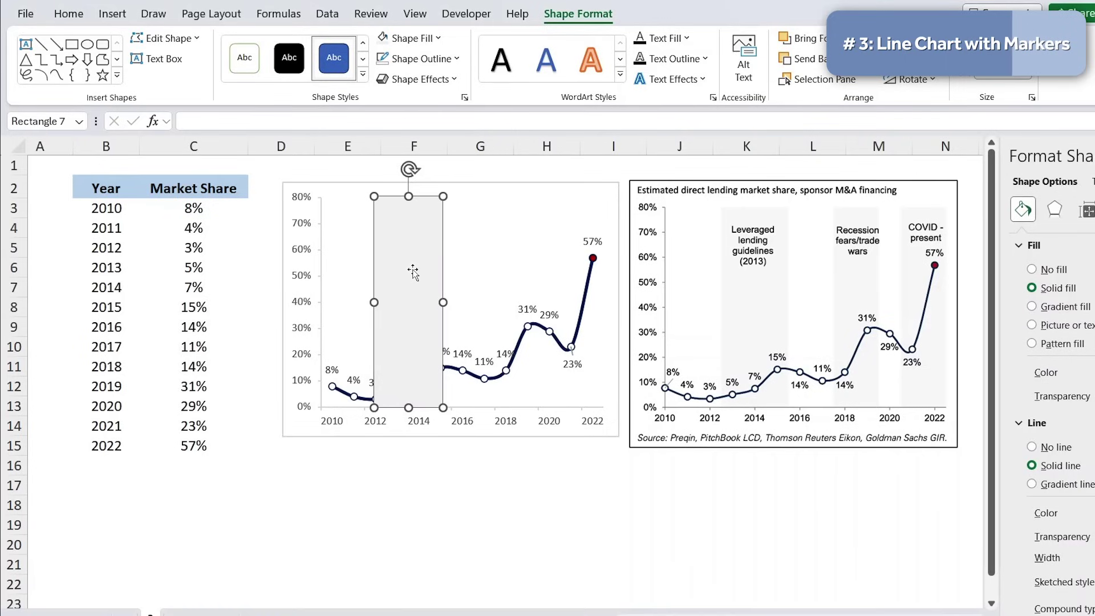
Step: Duplicate the grey band twice, narrow the copies, and place them over about 2017–2019 and 2020–2022 on the chart
{"action": "key", "text": "ctrl+shift"}
{"action": "left_click_drag", "start_coordinate": [413, 270], "coordinate": [506, 275]}
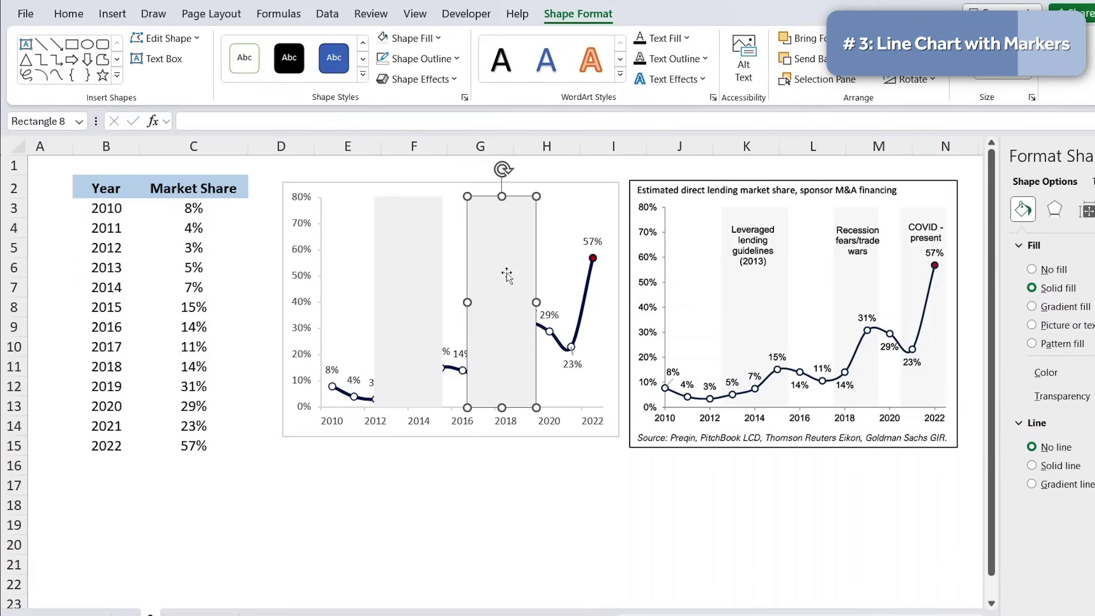
{"action": "key", "text": "shift+Left"}
{"action": "key", "text": "shift+Left"}
{"action": "key", "text": "shift+Left"}
{"action": "key", "text": "shift+Left"}
{"action": "key", "text": "shift+Left"}
{"action": "left_click_drag", "start_coordinate": [502, 370], "coordinate": [575, 319]}
{"action": "left_click", "coordinate": [533, 437]}
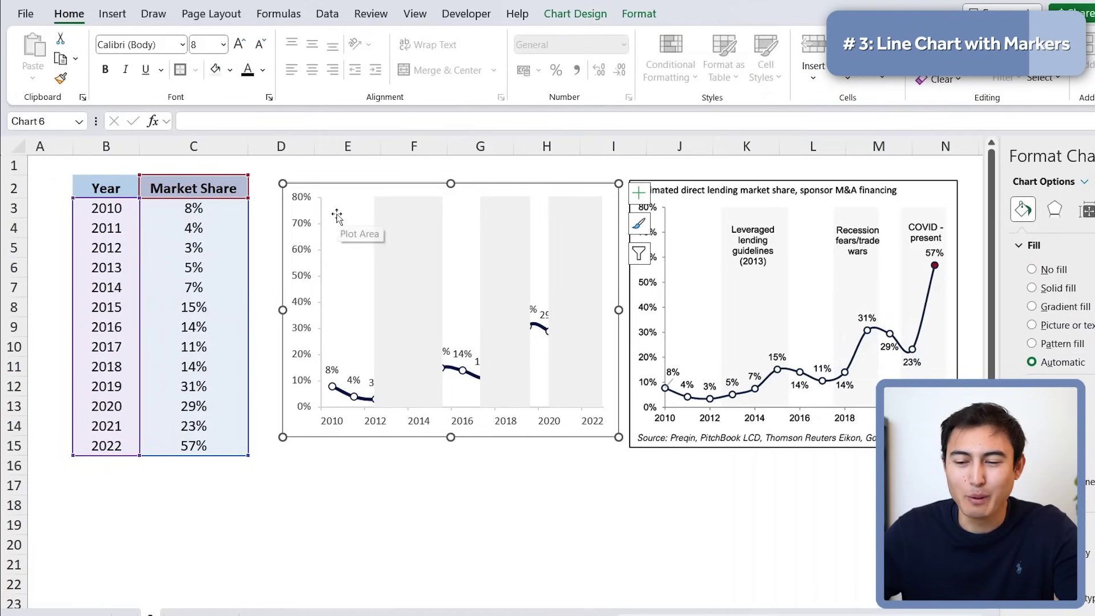
Step: Bring the line chart in front of the grey bands and set its chart area to no fill
{"action": "right_click", "coordinate": [356, 192]}
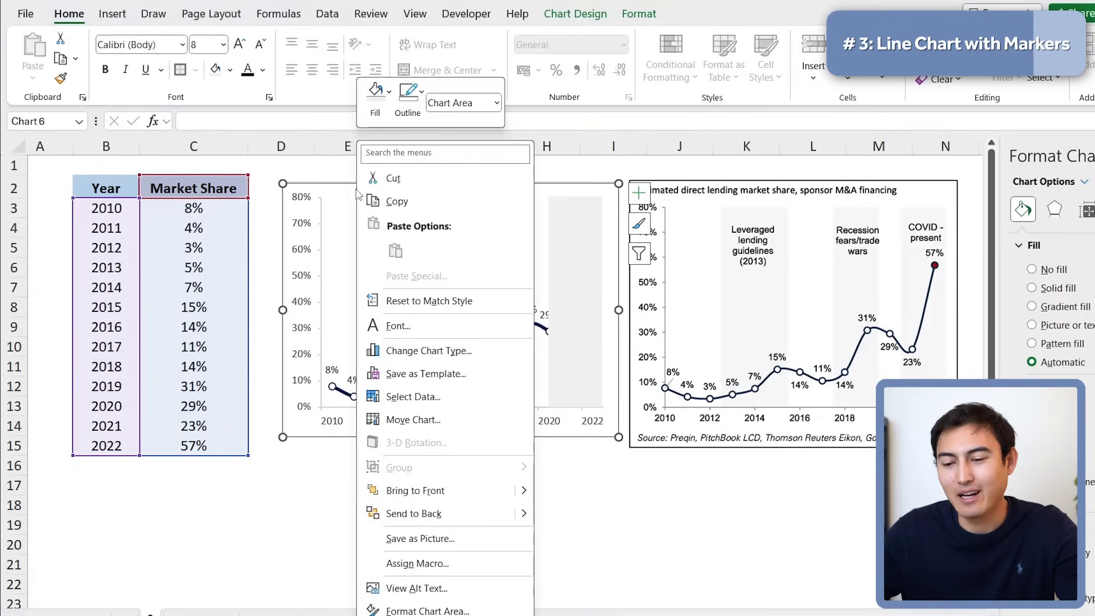
{"action": "left_click", "coordinate": [437, 492]}
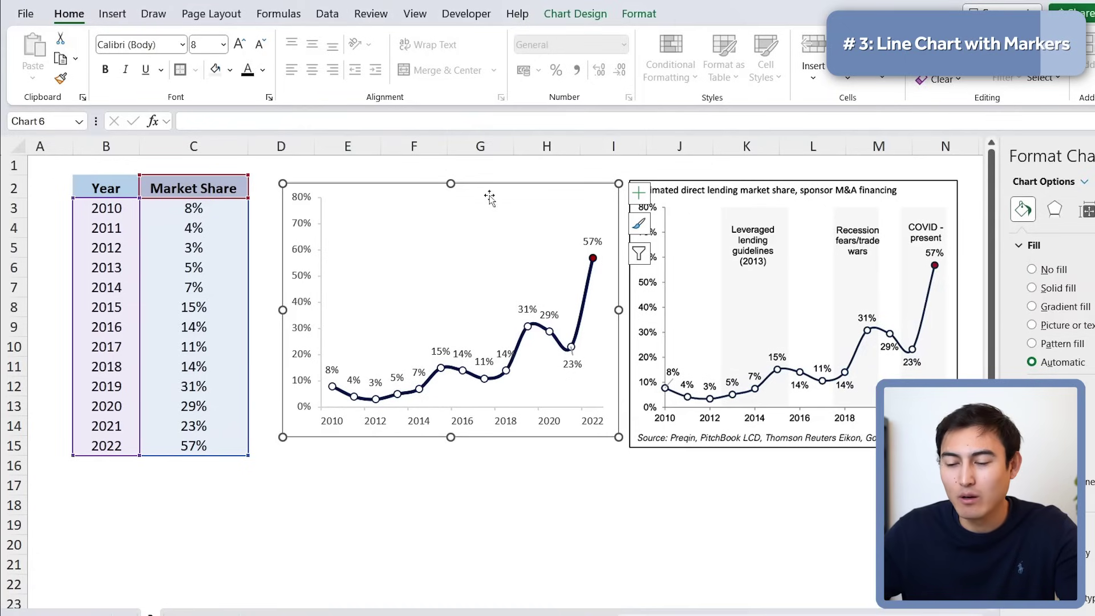
{"action": "left_click", "coordinate": [1055, 272]}
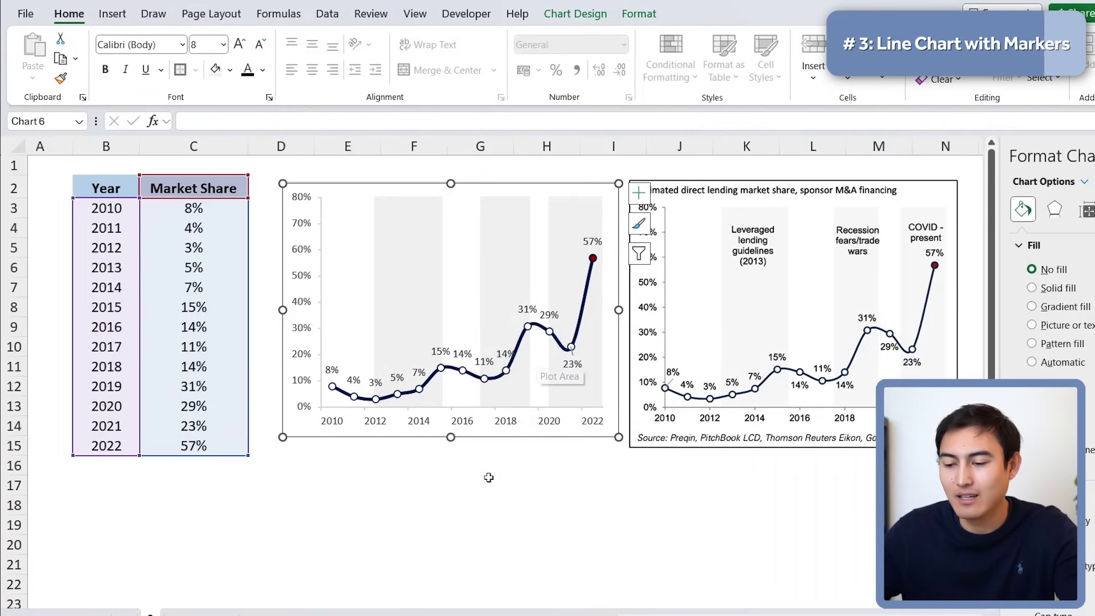
{"action": "left_click", "coordinate": [469, 473]}
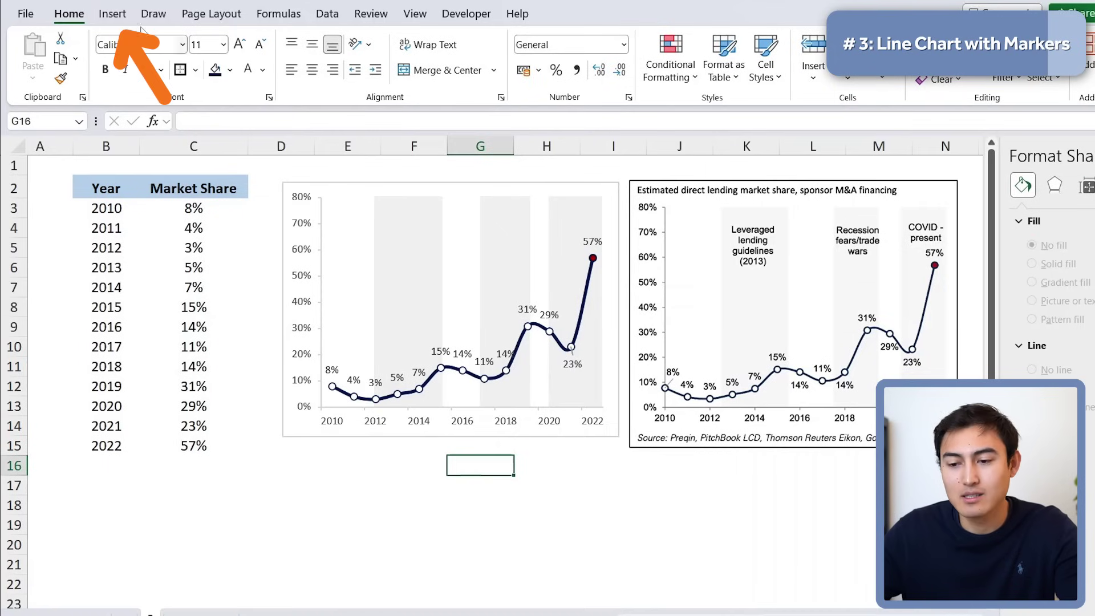
Step: Insert a text box over the upper part of the first grey band
{"action": "left_click", "coordinate": [113, 14]}
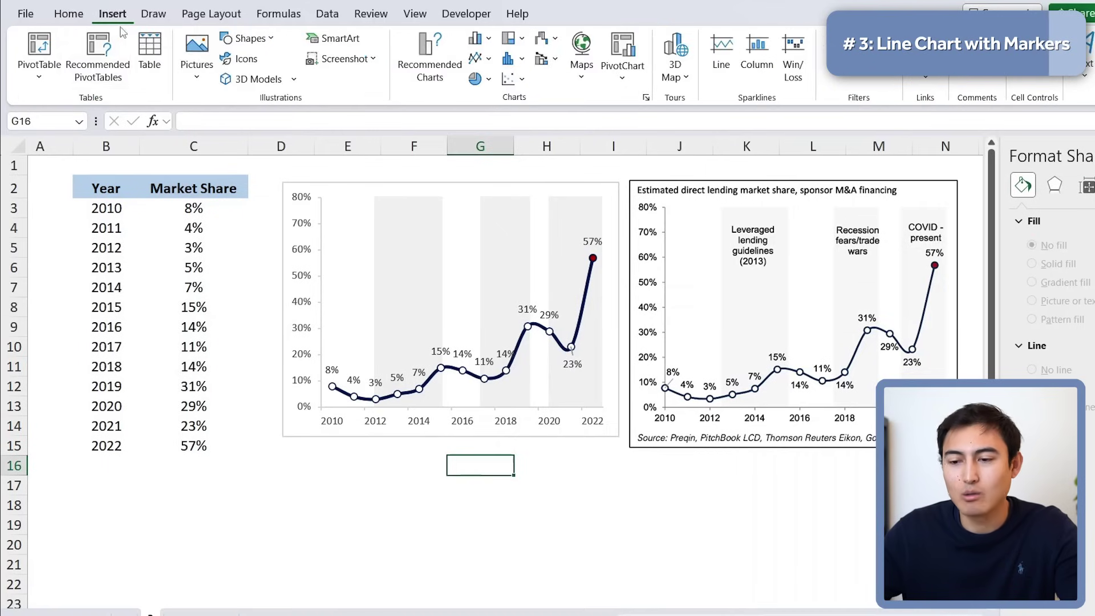
{"action": "left_click", "coordinate": [246, 38]}
{"action": "left_click", "coordinate": [226, 81]}
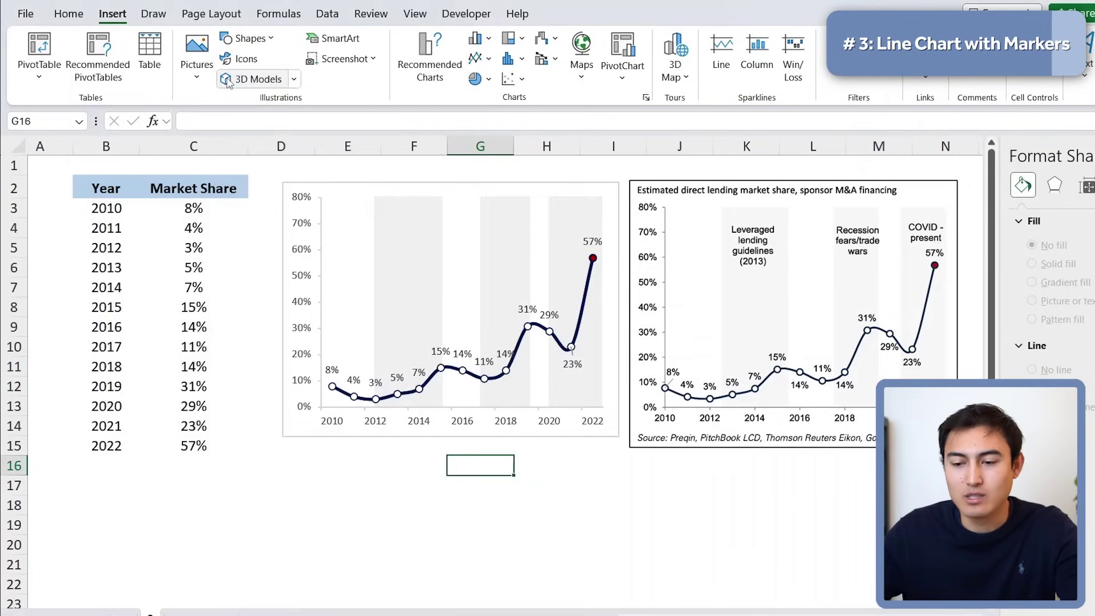
{"action": "mouse_move", "coordinate": [377, 205]}
{"action": "left_mouse_down"}
{"action": "mouse_move", "coordinate": [415, 266]}
{"action": "mouse_move", "coordinate": [440, 269]}
{"action": "left_mouse_up"}
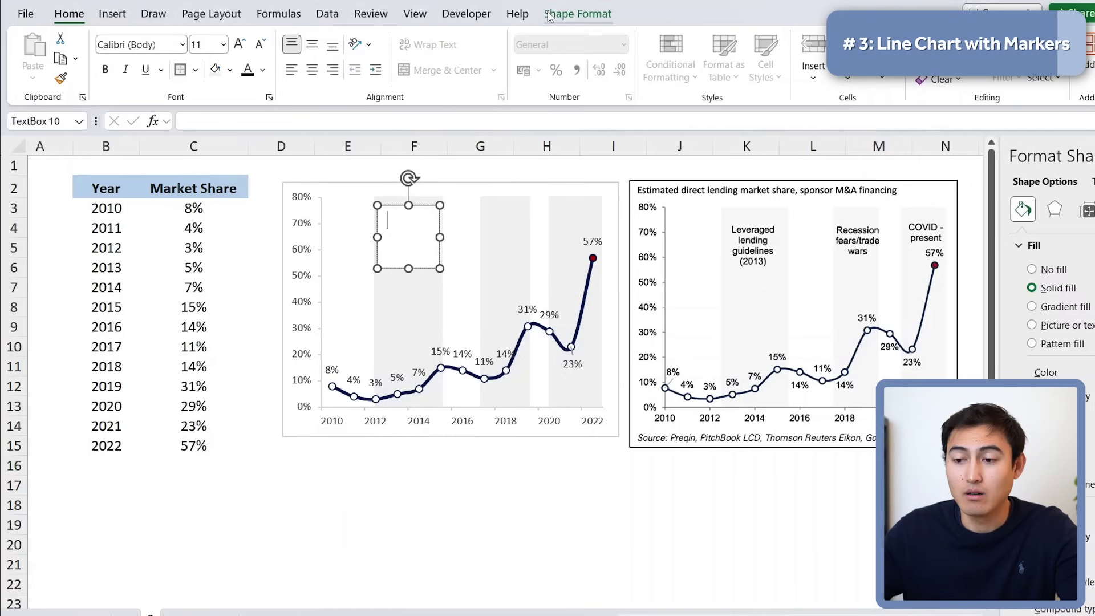
Step: Set the text box on the first grey band to no fill and no outline
{"action": "left_click", "coordinate": [578, 14]}
{"action": "left_click", "coordinate": [410, 37]}
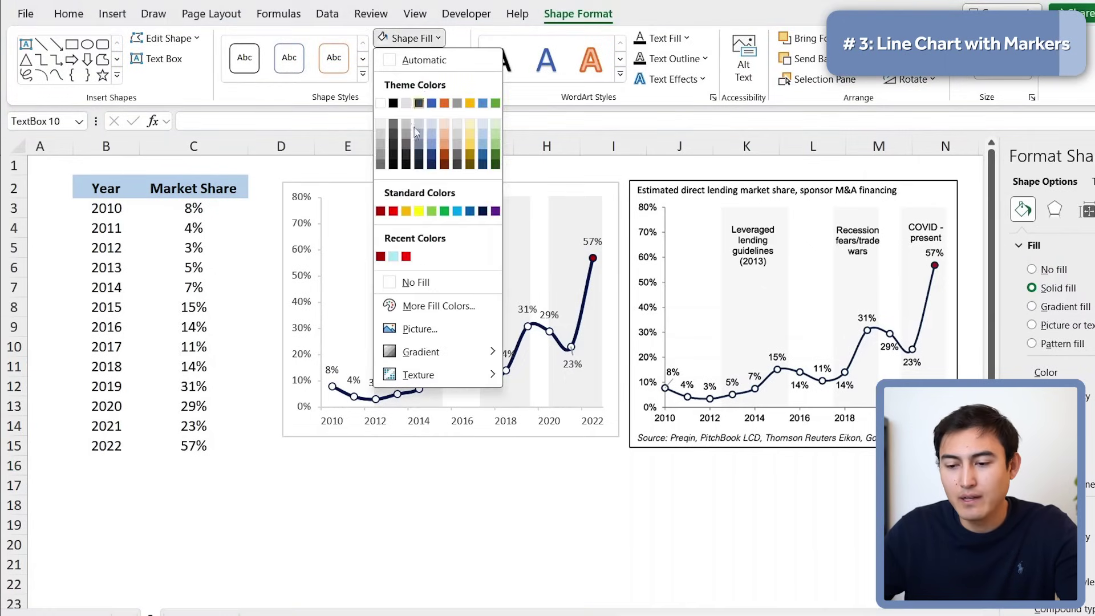
{"action": "left_click", "coordinate": [419, 281]}
{"action": "left_click", "coordinate": [449, 58]}
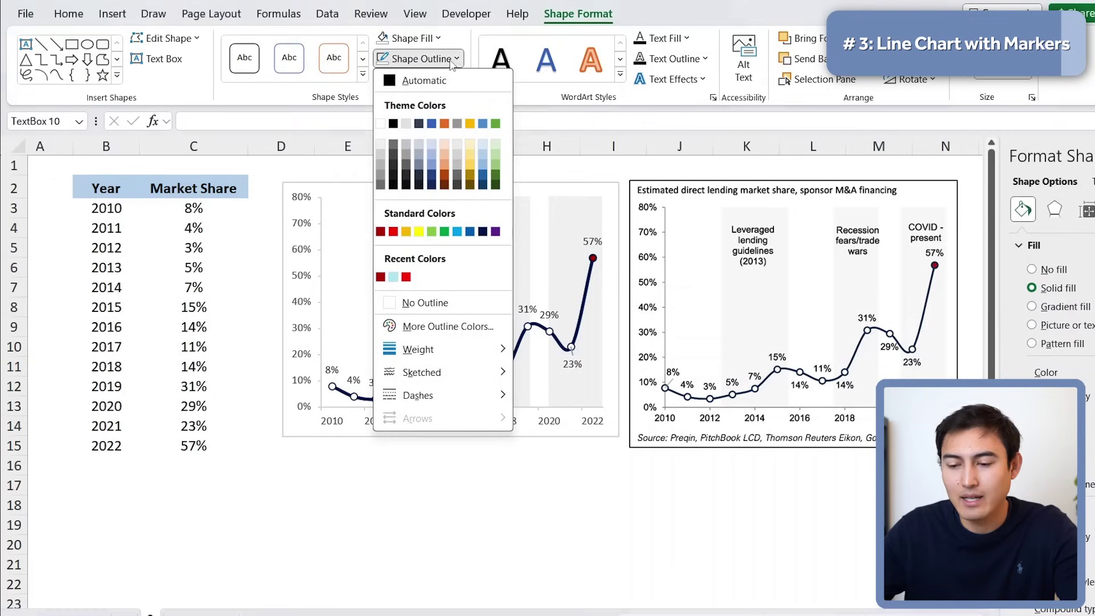
{"action": "left_click", "coordinate": [413, 303]}
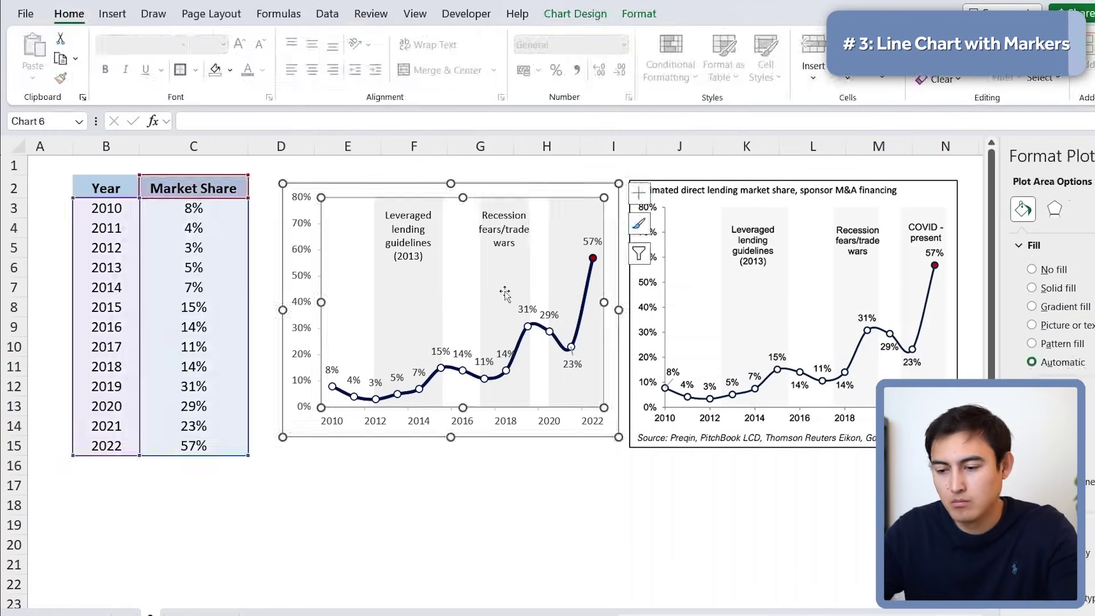
{"action": "key", "text": "Escape"}
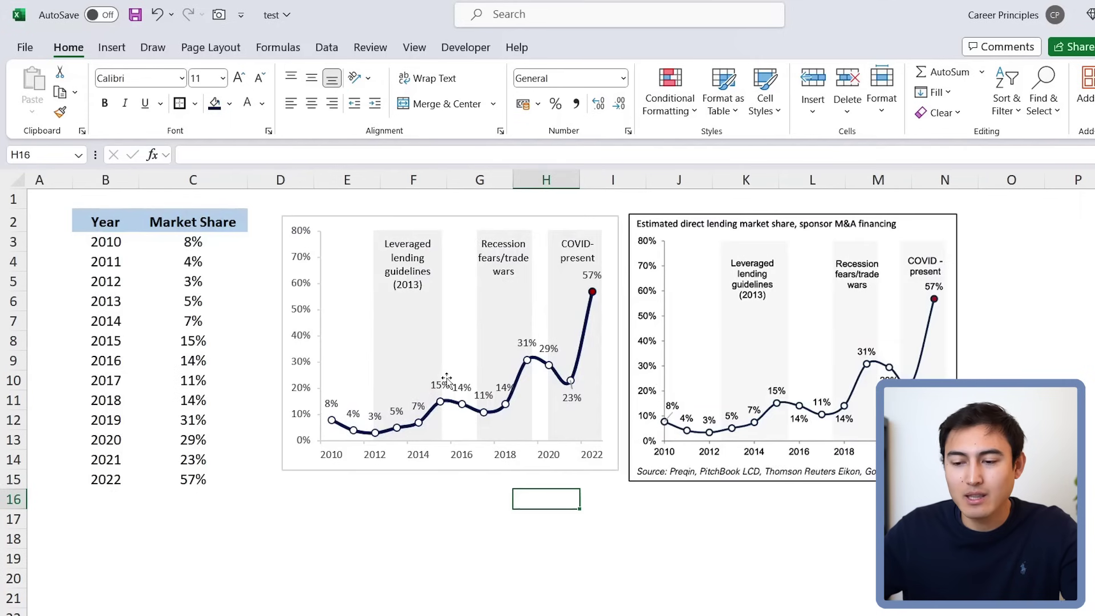
{"action": "left_click", "coordinate": [291, 220]}
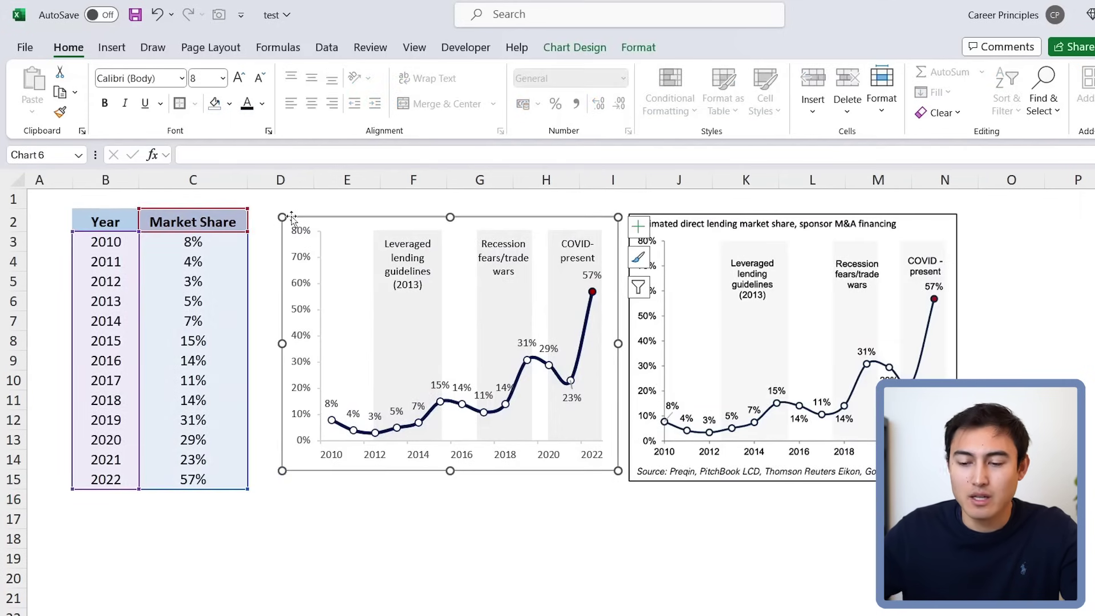
{"action": "left_click", "coordinate": [155, 268]}
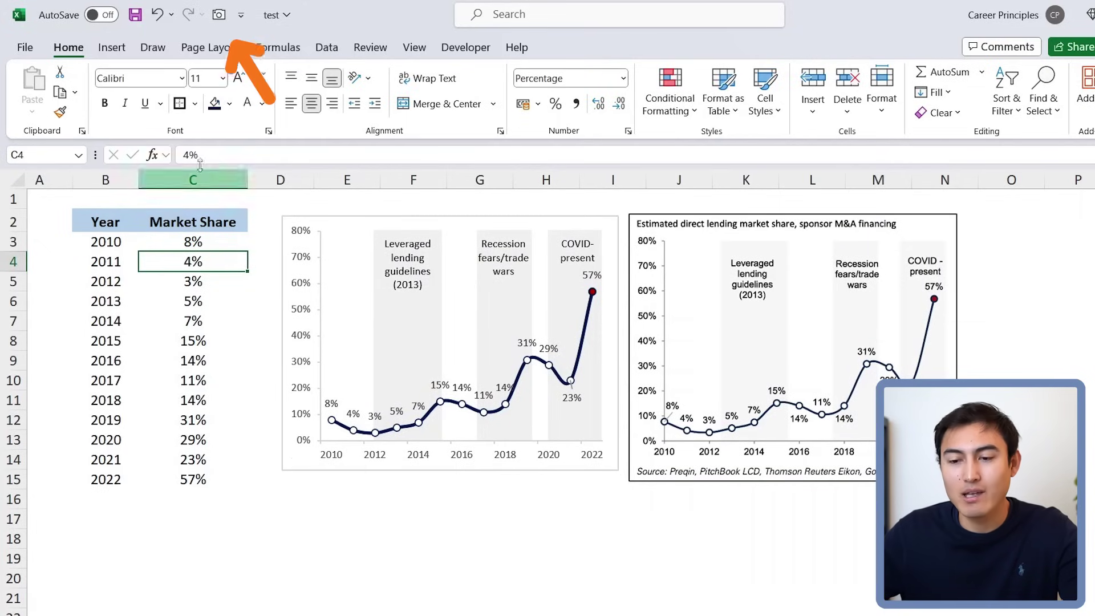
Step: Find the Camera command under All Commands in the Quick Access Toolbar customization options, and accept the options
{"action": "left_click", "coordinate": [241, 18]}
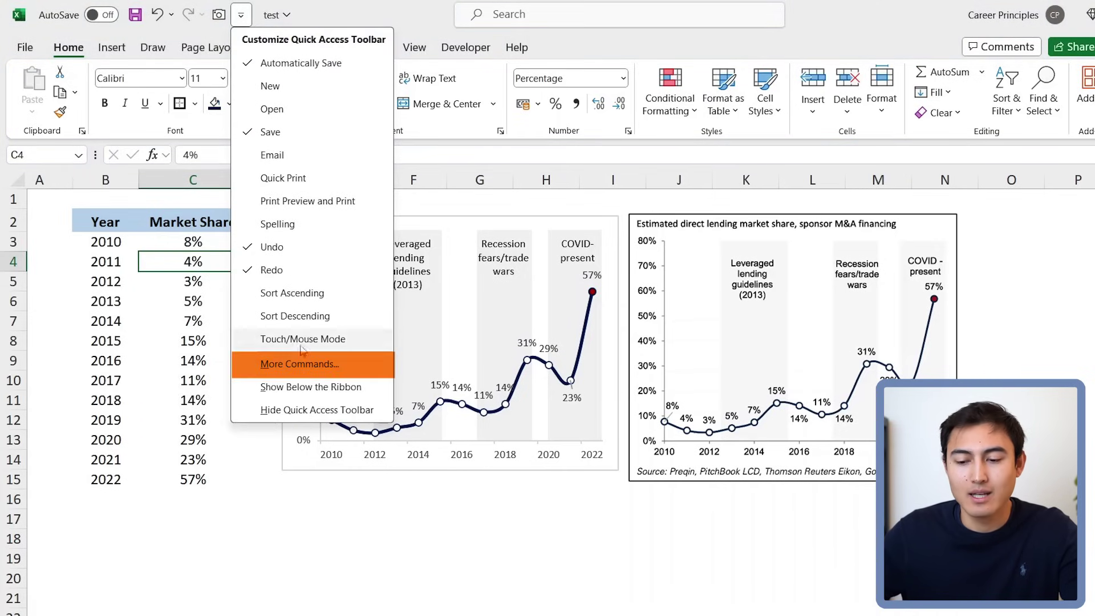
{"action": "left_click", "coordinate": [301, 364]}
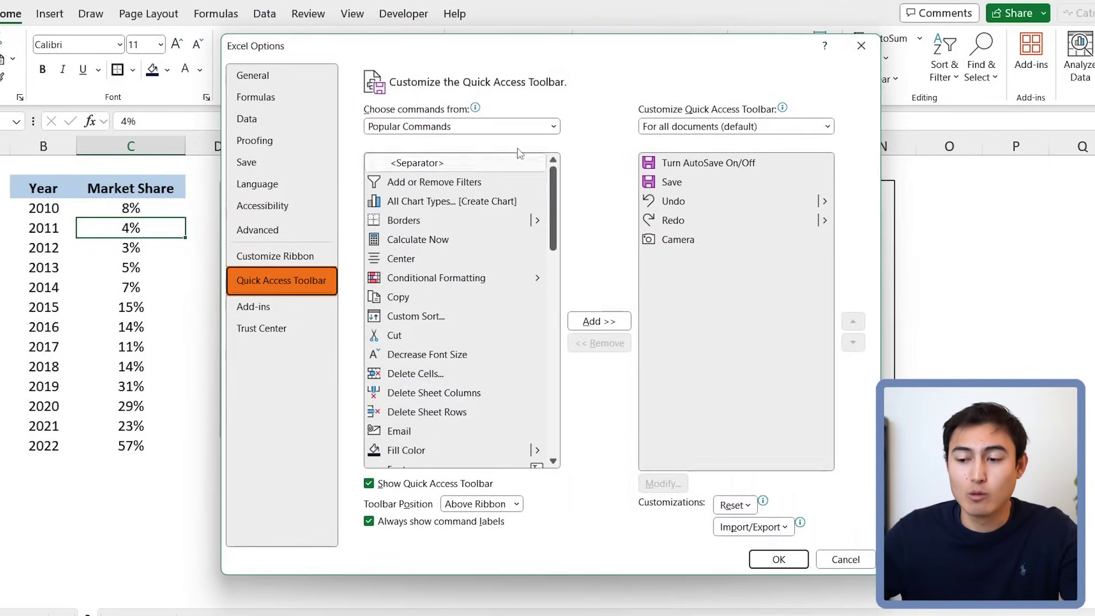
{"action": "left_click", "coordinate": [552, 126]}
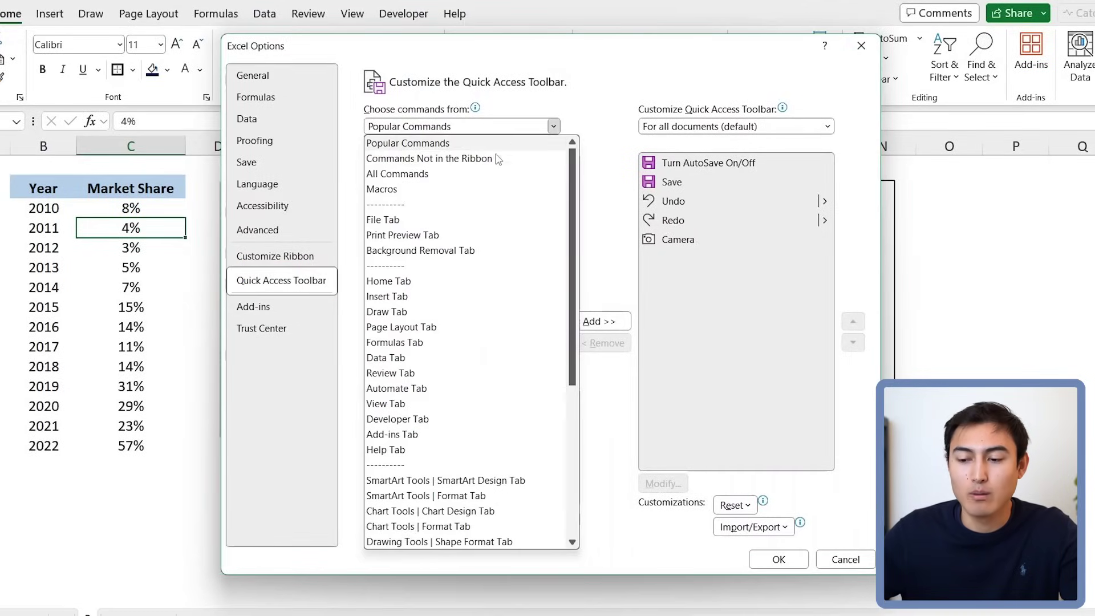
{"action": "left_click", "coordinate": [467, 173]}
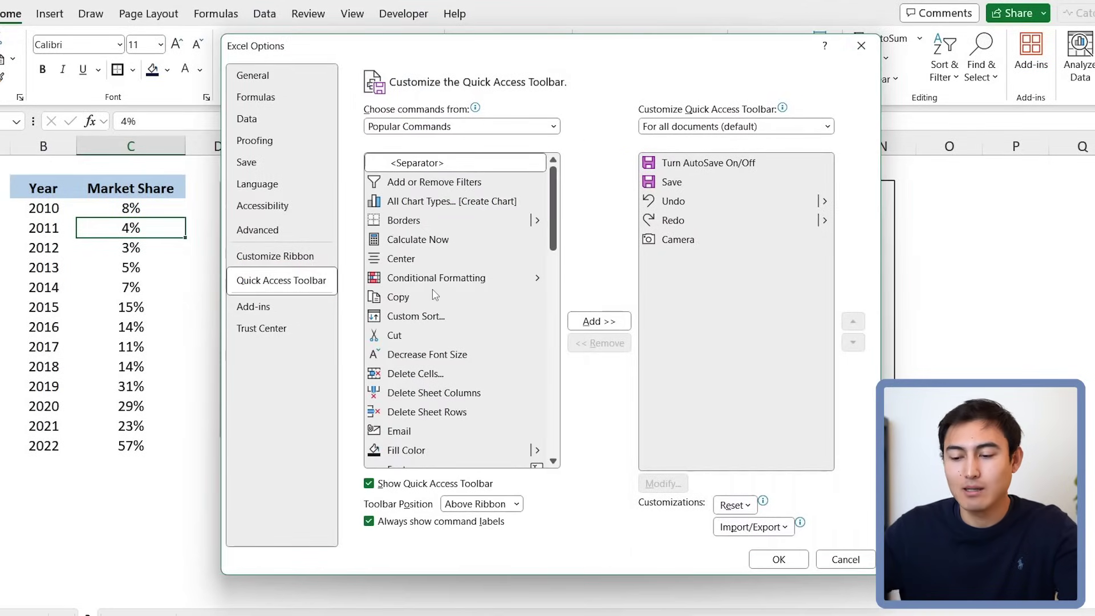
{"action": "type", "text": "cam"}
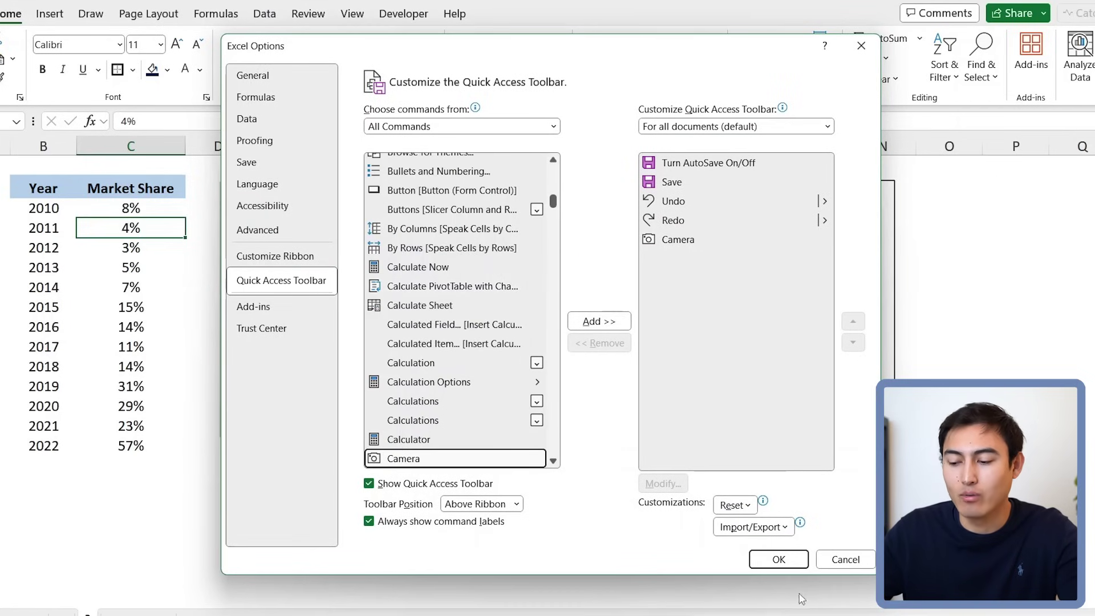
{"action": "left_click", "coordinate": [779, 561]}
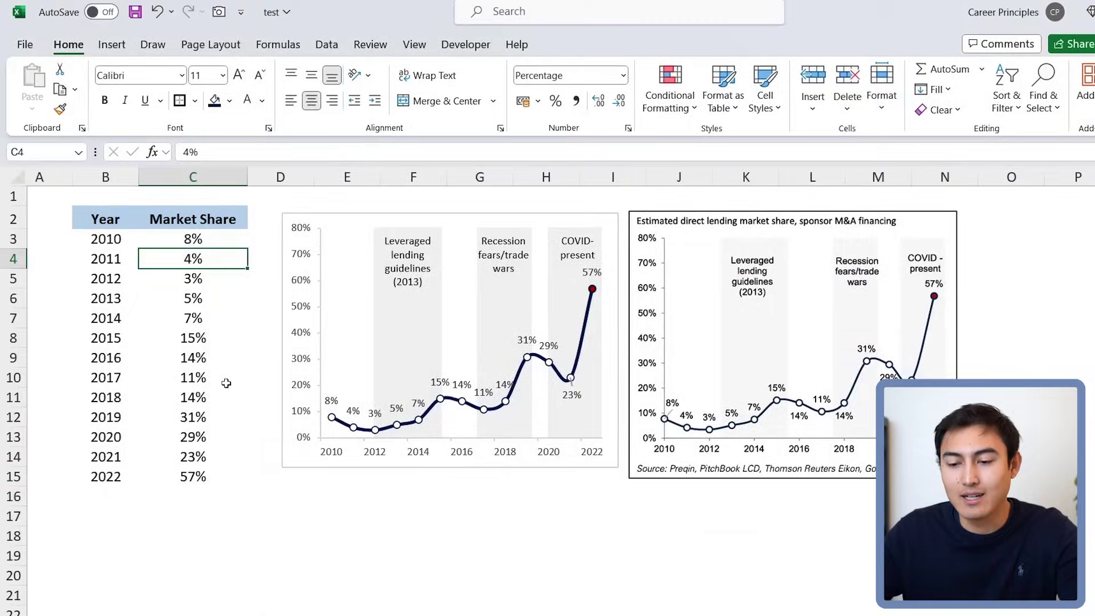
Step: Move the reference picture about one column away from the recreated chart, clear of cells D1:I15
{"action": "left_click_drag", "start_coordinate": [272, 204], "coordinate": [603, 476]}
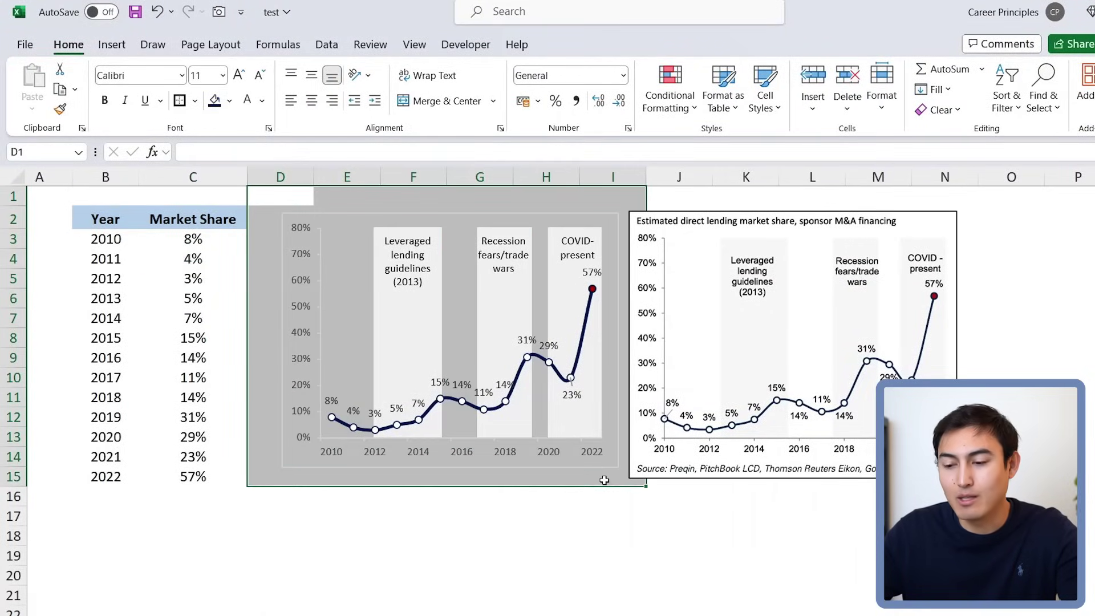
{"action": "left_click", "coordinate": [779, 458]}
{"action": "left_click_drag", "start_coordinate": [779, 457], "coordinate": [843, 458]}
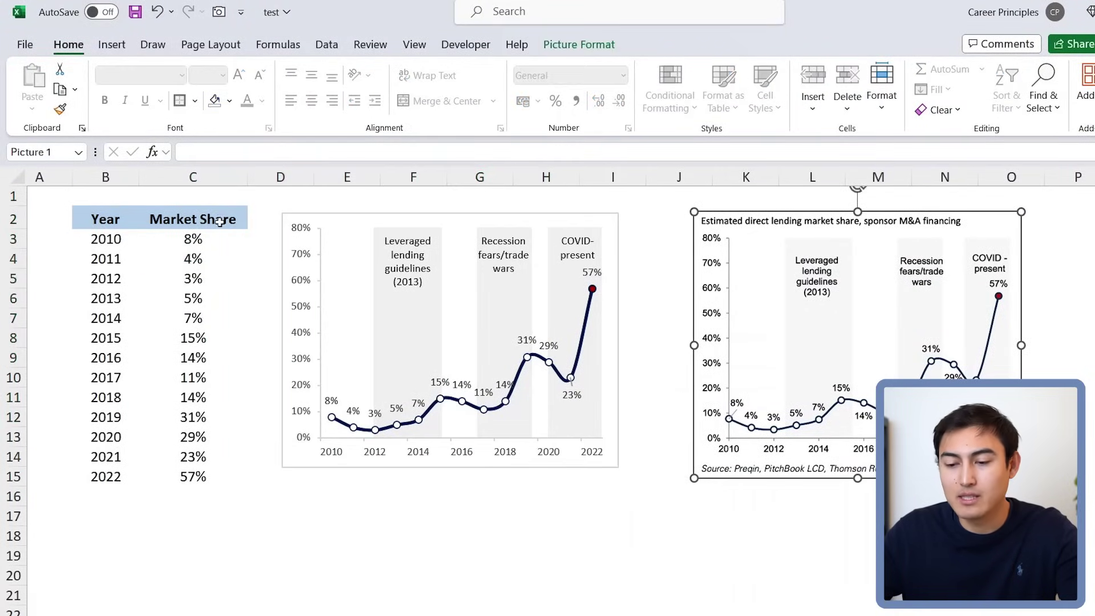
Step: Take a Camera snapshot of cells D1:I15 around the recreated chart and place it on the Dashboard, below the title starting at column B
{"action": "left_click_drag", "start_coordinate": [280, 195], "coordinate": [609, 478]}
{"action": "left_click", "coordinate": [219, 12]}
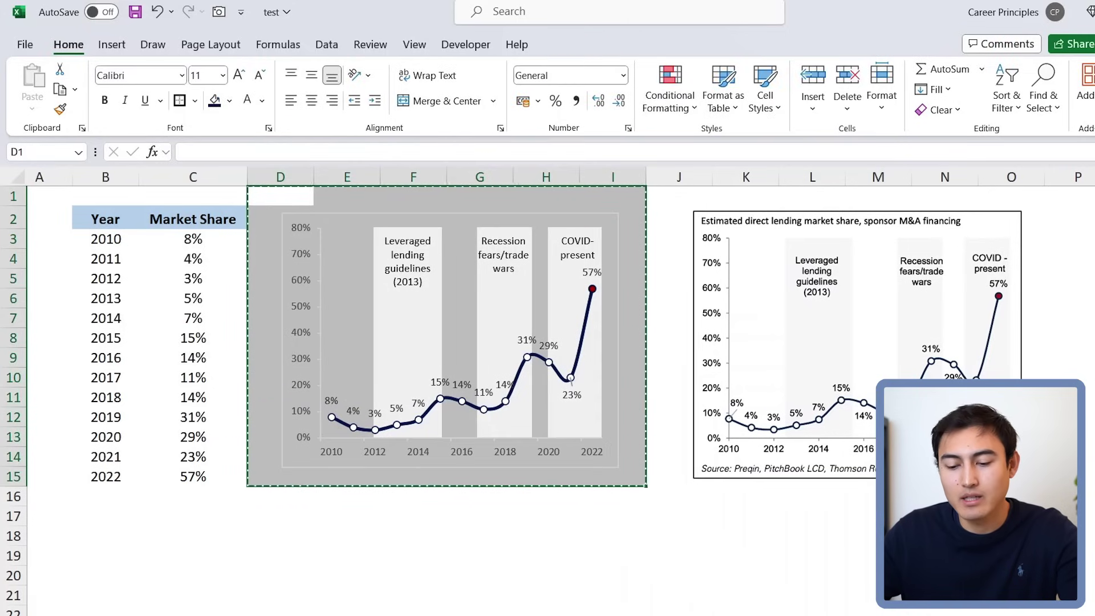
{"action": "key", "text": "ctrl+Page_Down"}
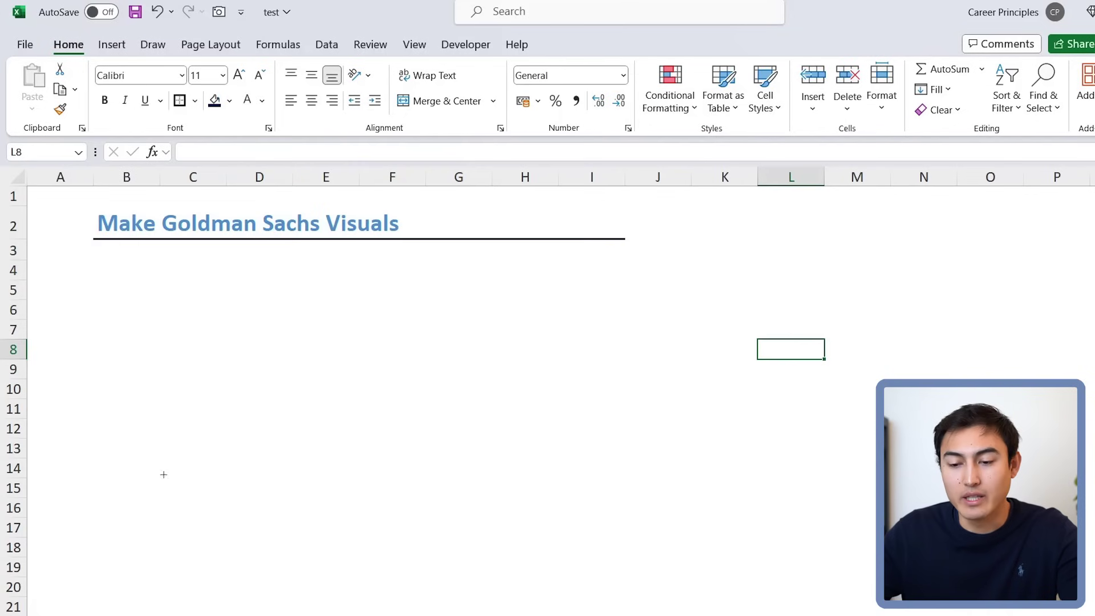
{"action": "left_click", "coordinate": [96, 259]}
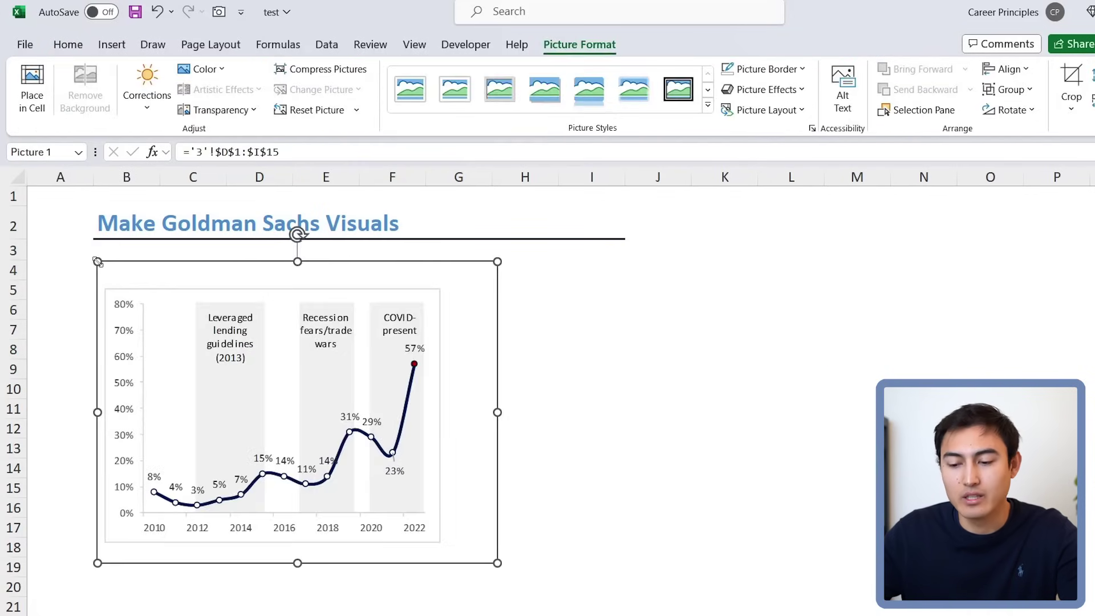
{"action": "left_click", "coordinate": [595, 486]}
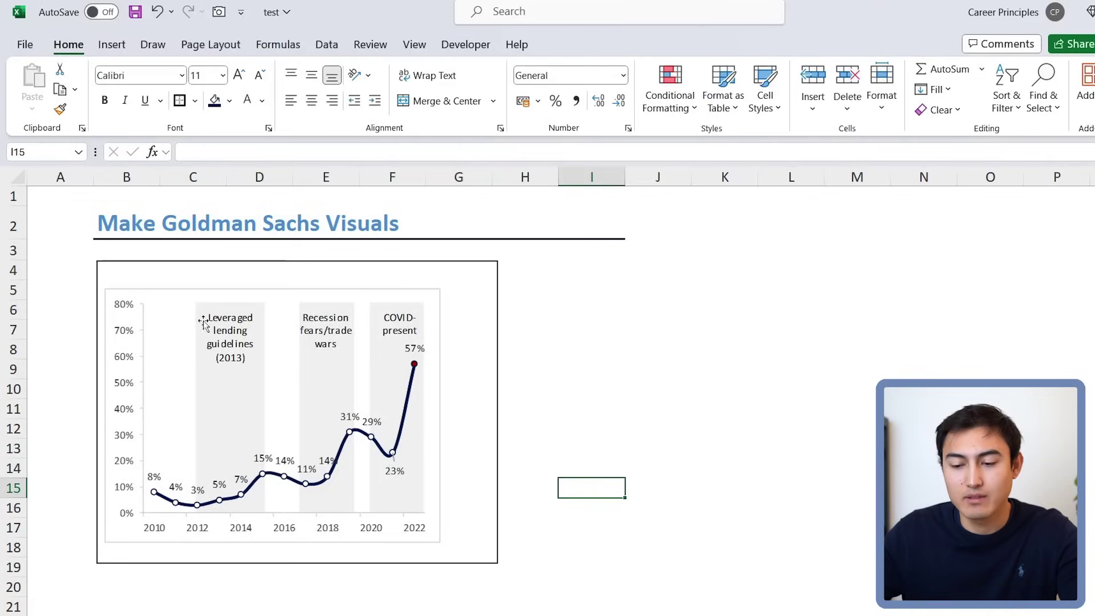
Step: Go from the Dashboard snapshot to its source range and set the 2011 market share to 25%
{"action": "left_click", "coordinate": [263, 269]}
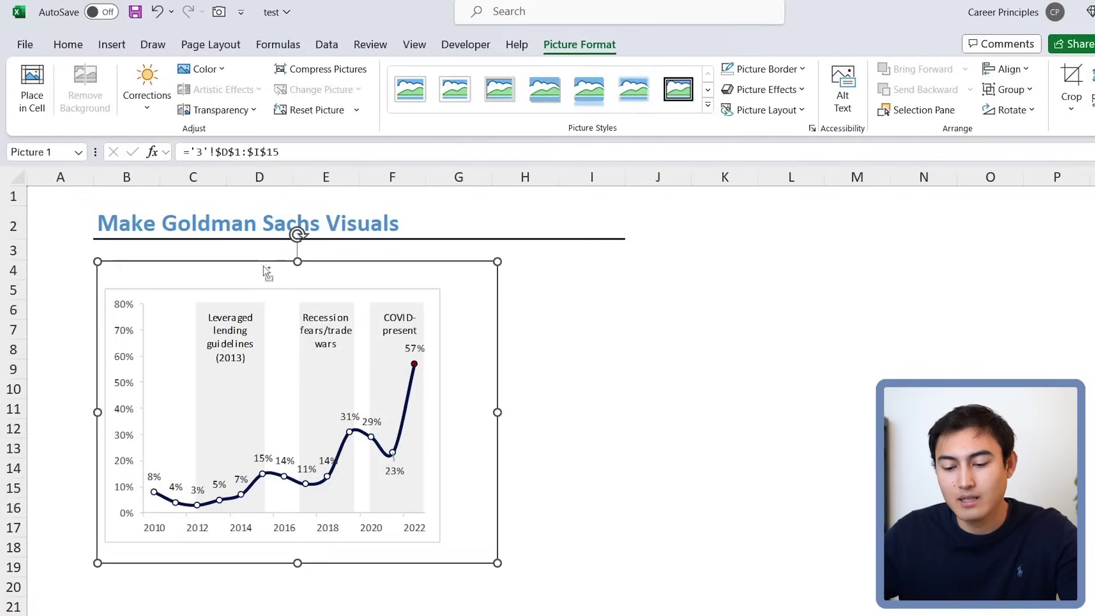
{"action": "double_click", "coordinate": [263, 268]}
{"action": "left_click", "coordinate": [194, 257]}
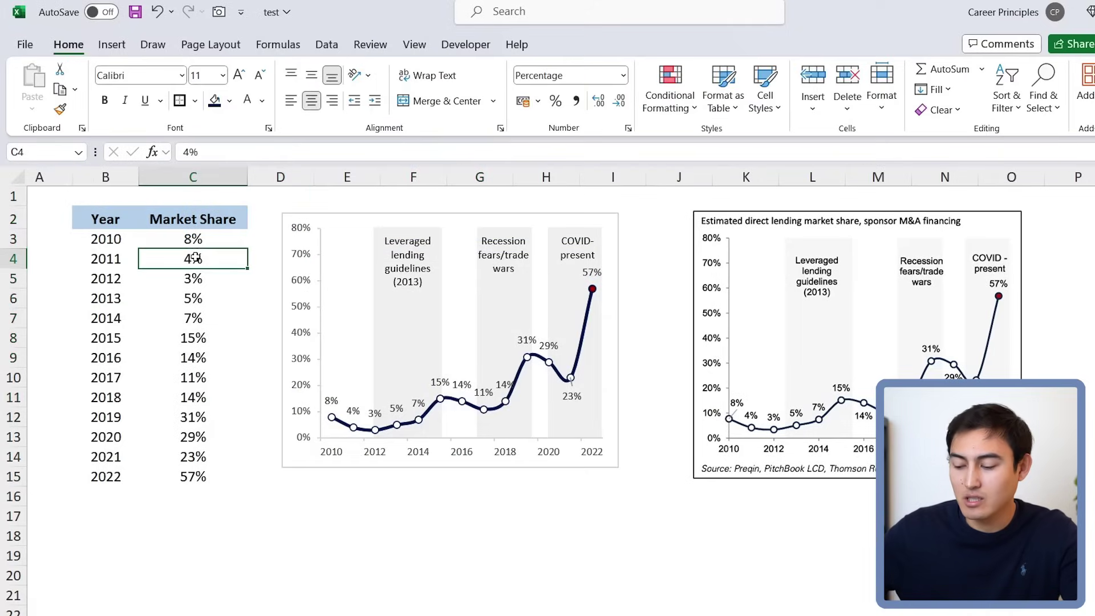
{"action": "type", "text": "25%"}
{"action": "key", "text": "Return"}
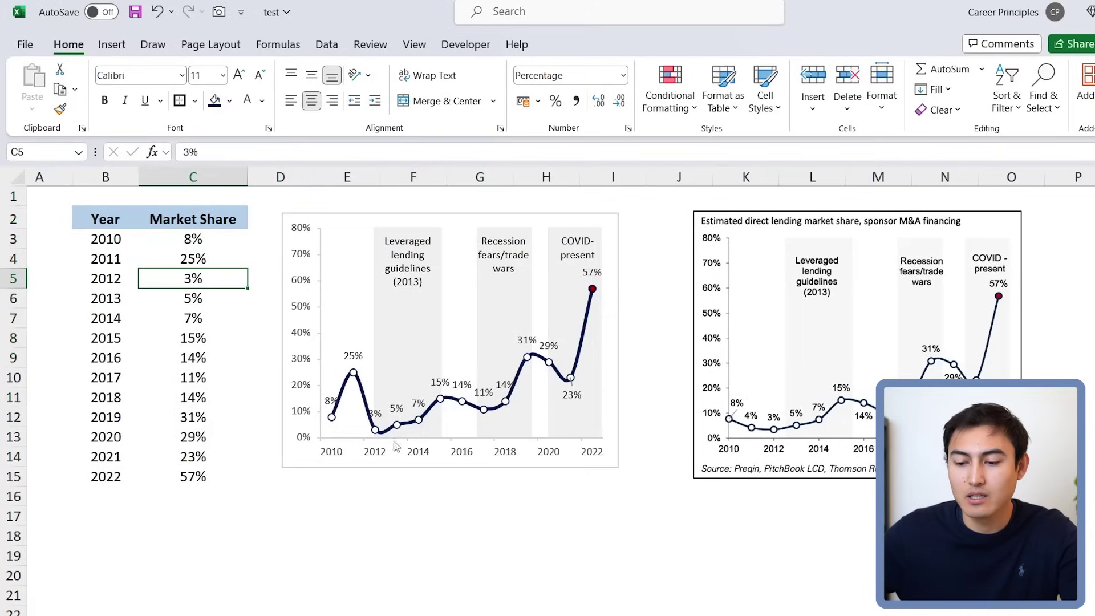
Step: Set the 2011 market share to 55% and return to the Dashboard to check the linked snapshot
{"action": "key", "text": "Up"}
{"action": "type", "text": "5"}
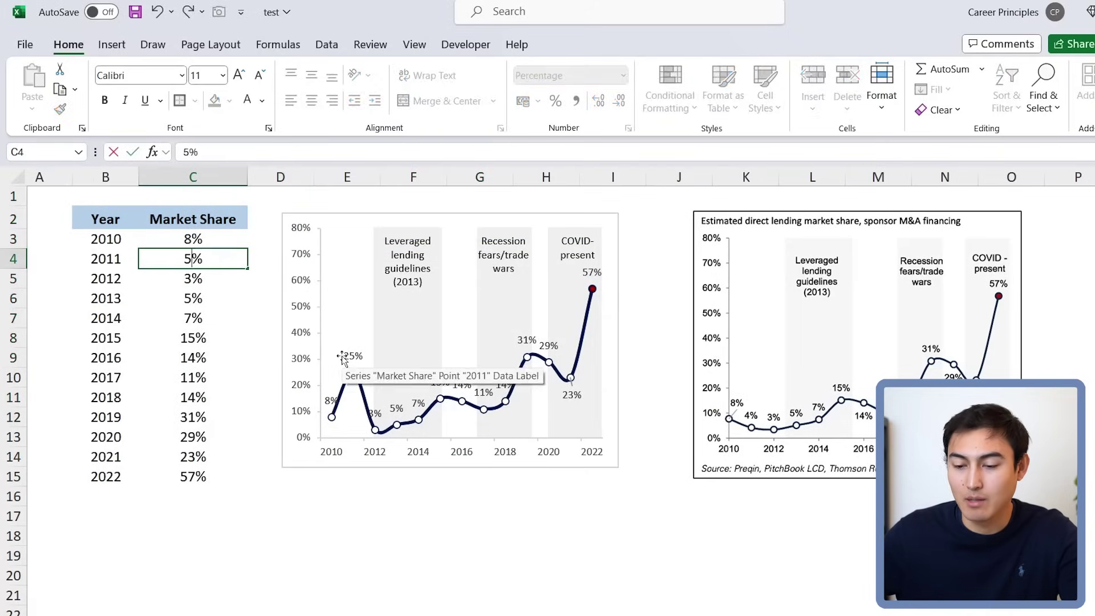
{"action": "type", "text": "5"}
{"action": "key", "text": "Return"}
{"action": "key", "text": "ctrl+Page_Up"}
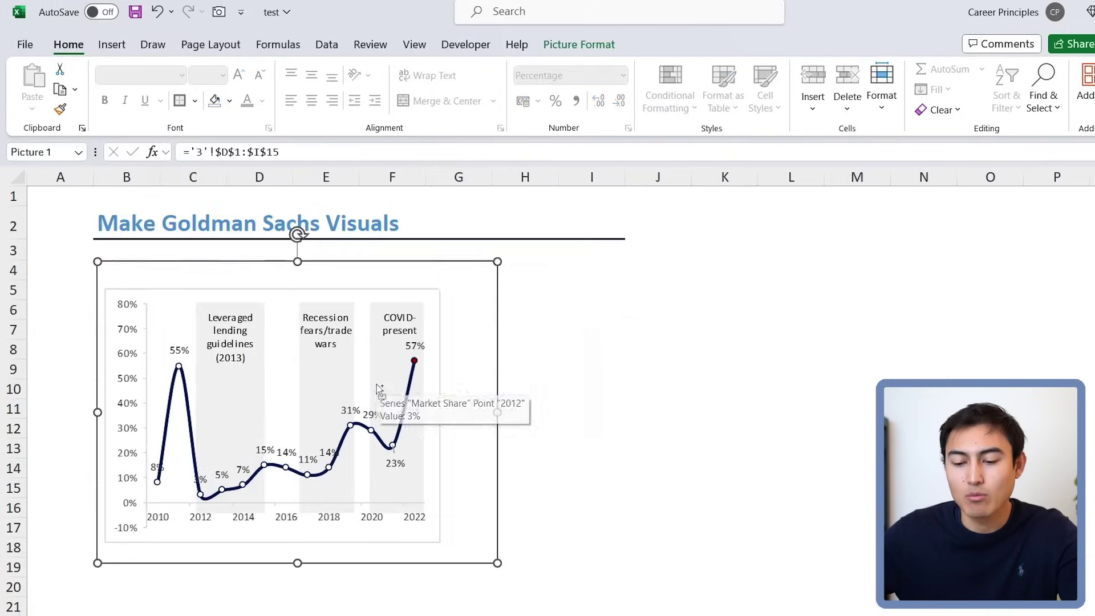